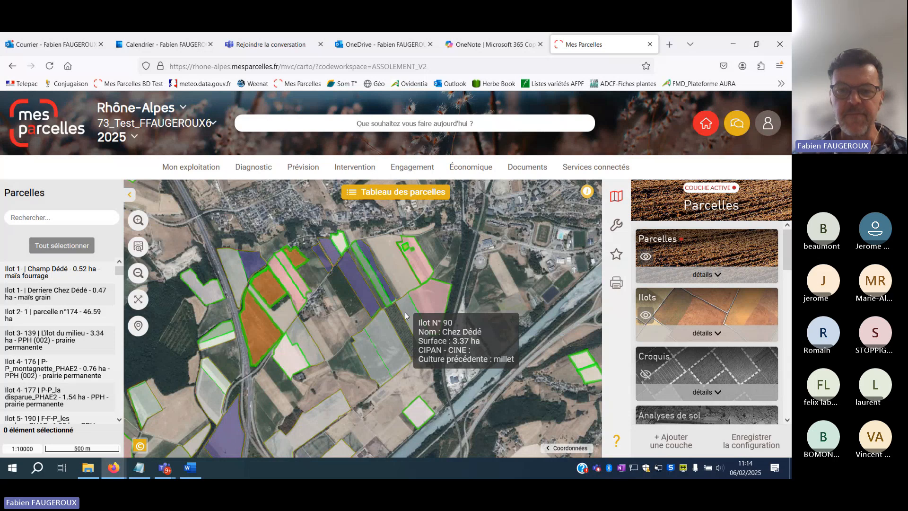
# Open the 3.37 ha parcel of îlot 90 for modification and dismiss the notice about CIPAN parcels.
pyautogui.click(406, 313)
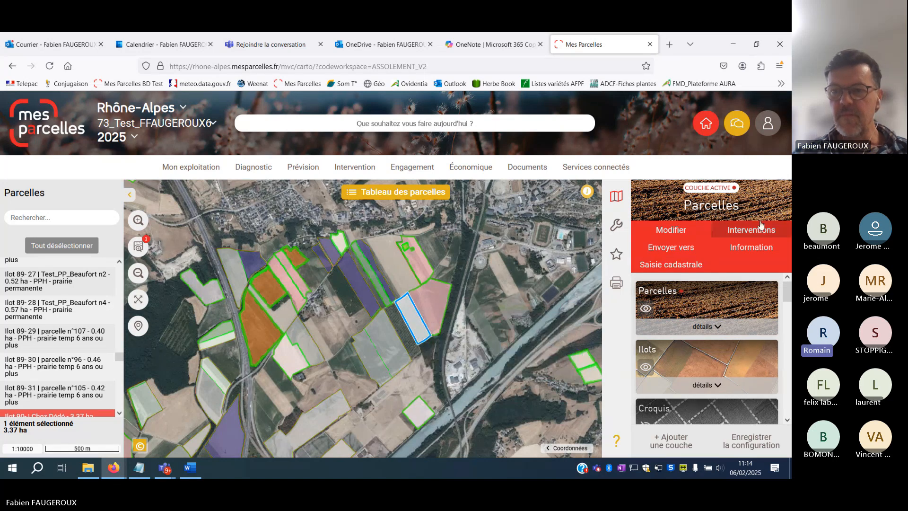
pyautogui.click(742, 248)
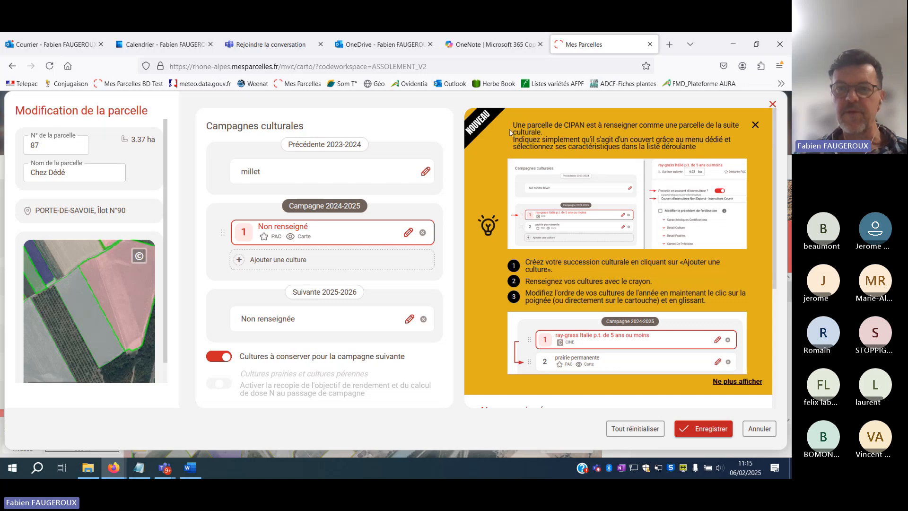
pyautogui.click(754, 124)
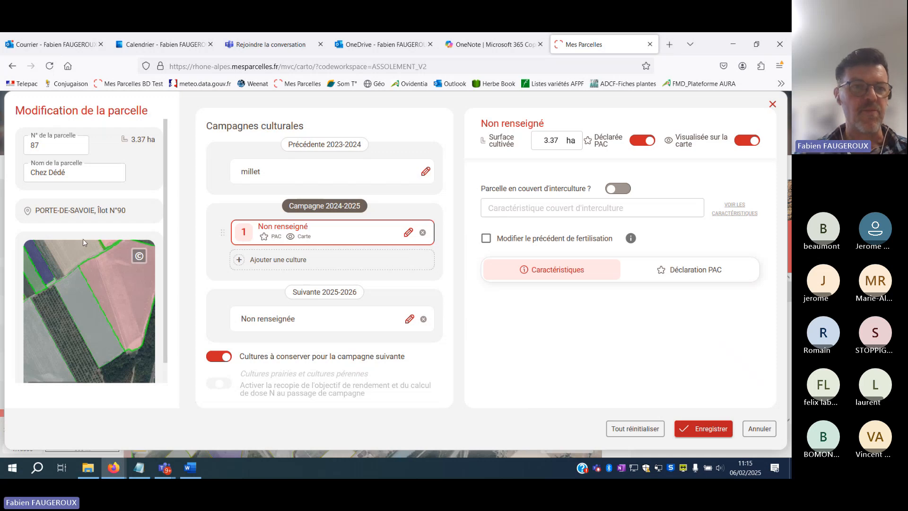
# Set the parcel number to 1.
pyautogui.click(69, 147)
pyautogui.press('BackSpace')
pyautogui.press('BackSpace')
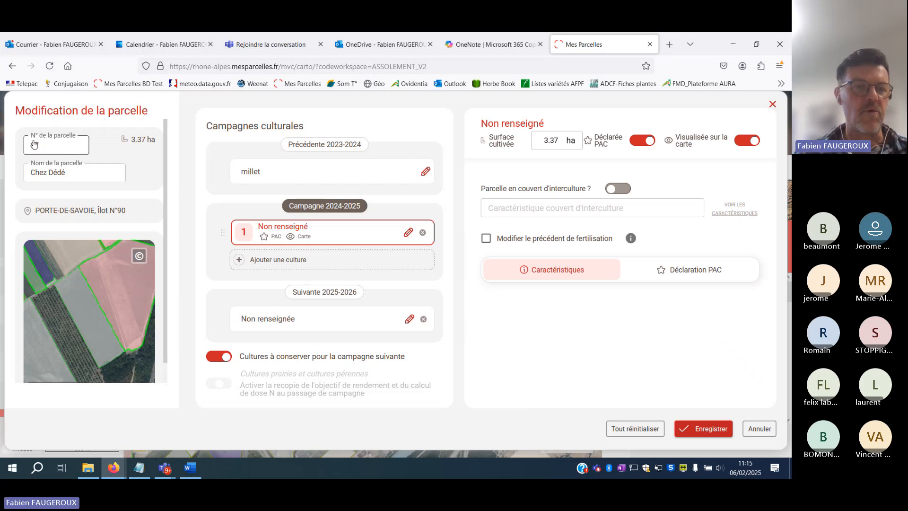
pyautogui.write('87')
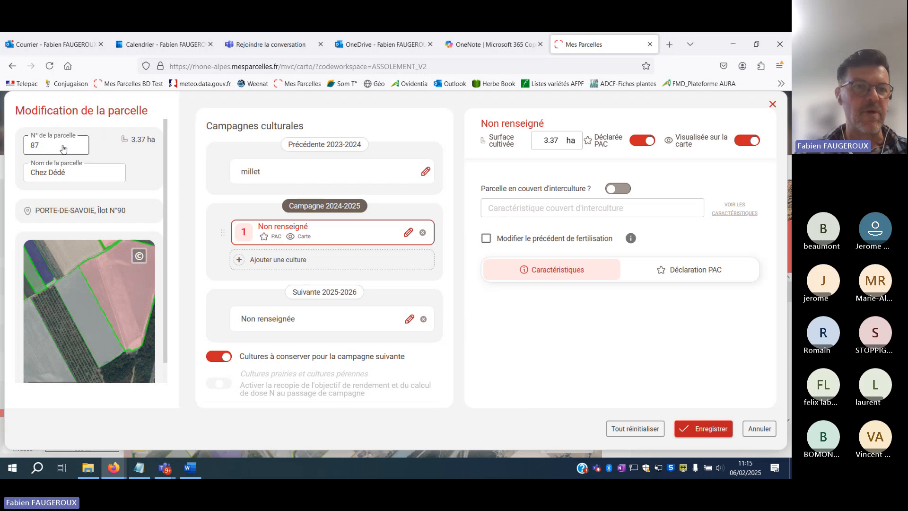
pyautogui.moveTo(59, 148); pyautogui.dragTo(29, 147)
pyautogui.write('1')
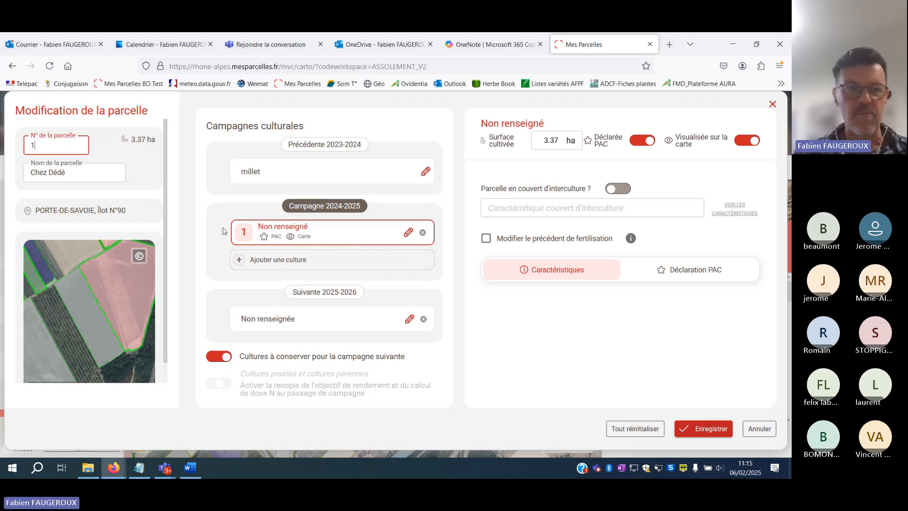
pyautogui.click(115, 150)
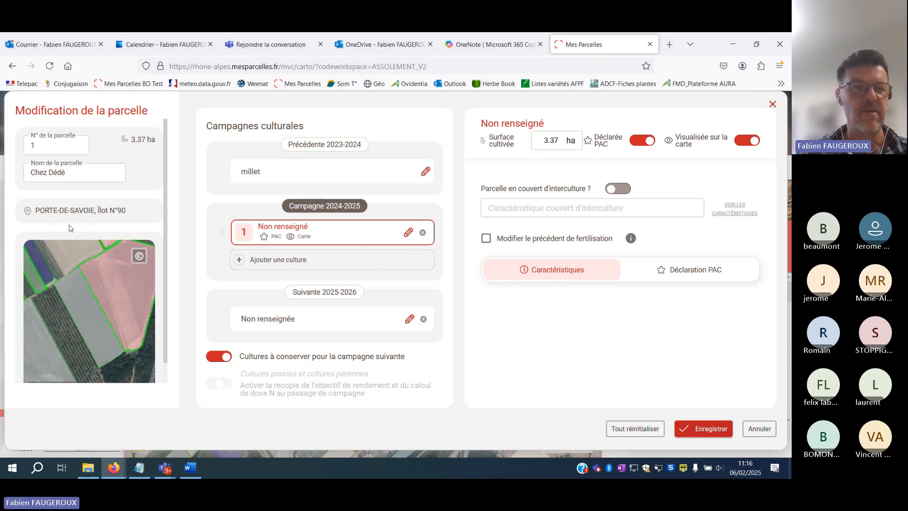
pyautogui.click(114, 175)
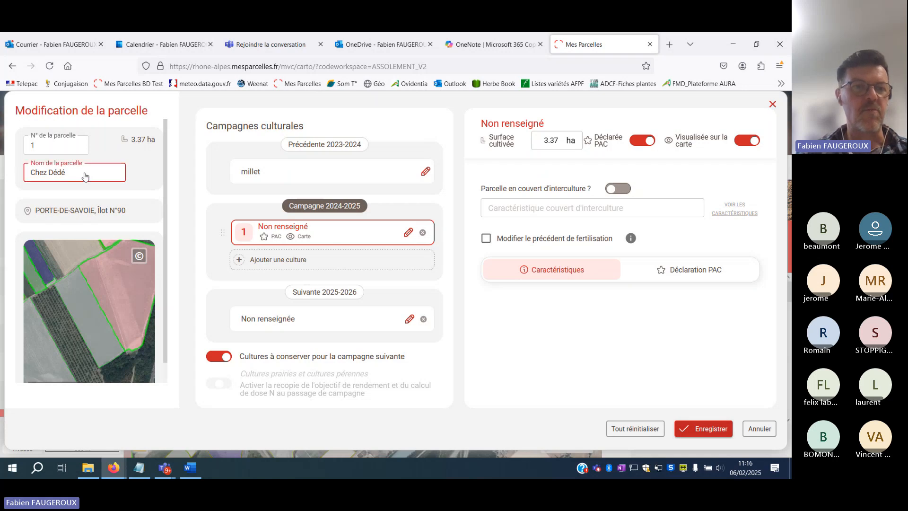
pyautogui.write('jqdfbqjqb')
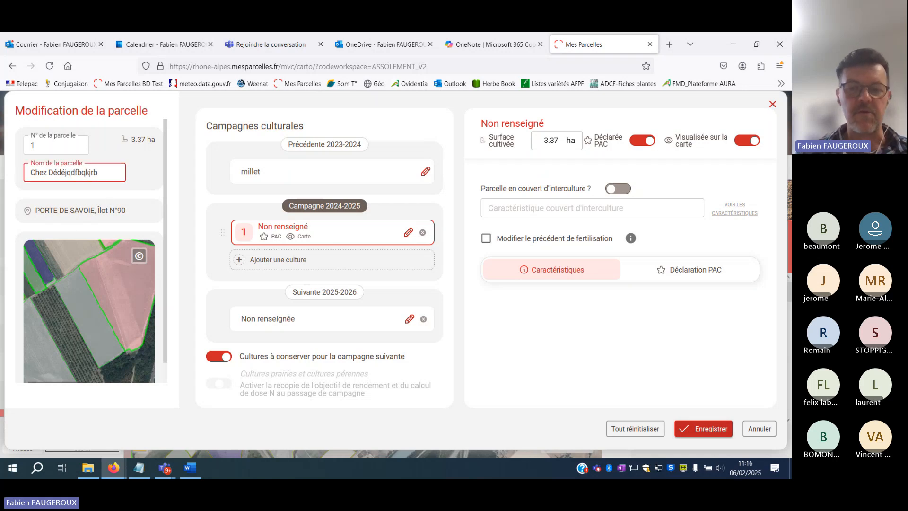
pyautogui.press('BackSpace')
pyautogui.press('BackSpace')
pyautogui.press('BackSpace')
pyautogui.press('BackSpace')
pyautogui.press('BackSpace')
pyautogui.press('BackSpace')
pyautogui.press('BackSpace')
pyautogui.press('BackSpace')
pyautogui.press('BackSpace')
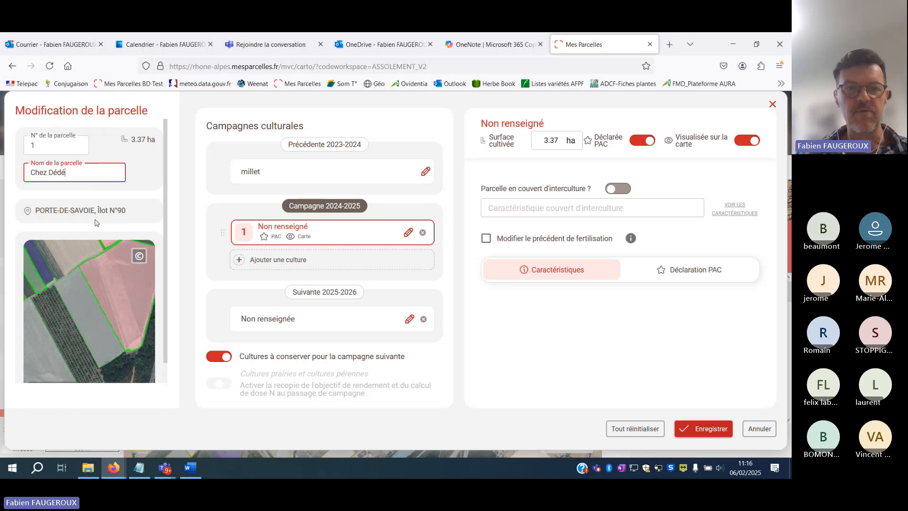
pyautogui.click(140, 163)
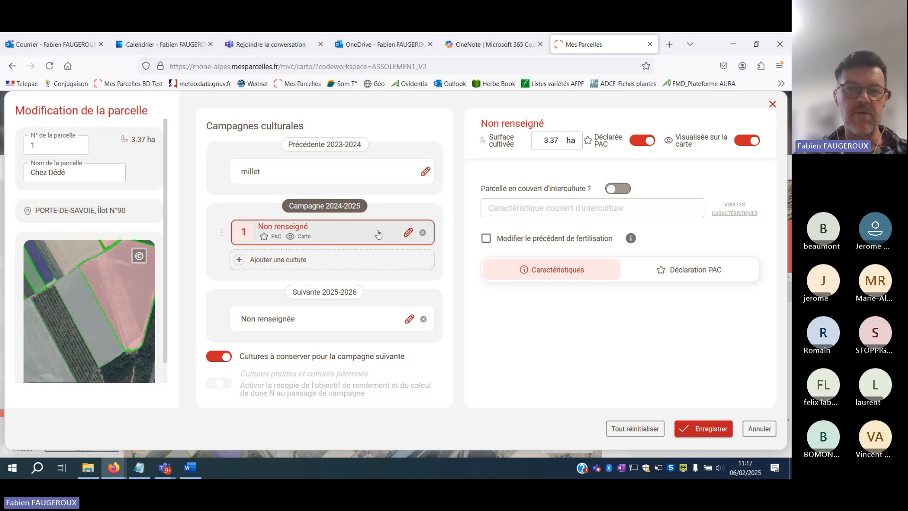
# Set the first crop of the 2024-2025 campaign to "orge hiver".
pyautogui.click(407, 232)
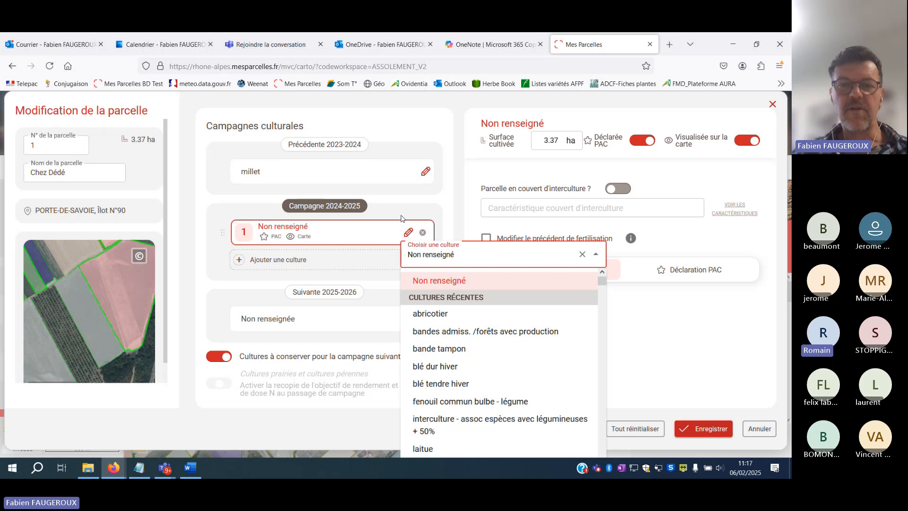
pyautogui.click(498, 255)
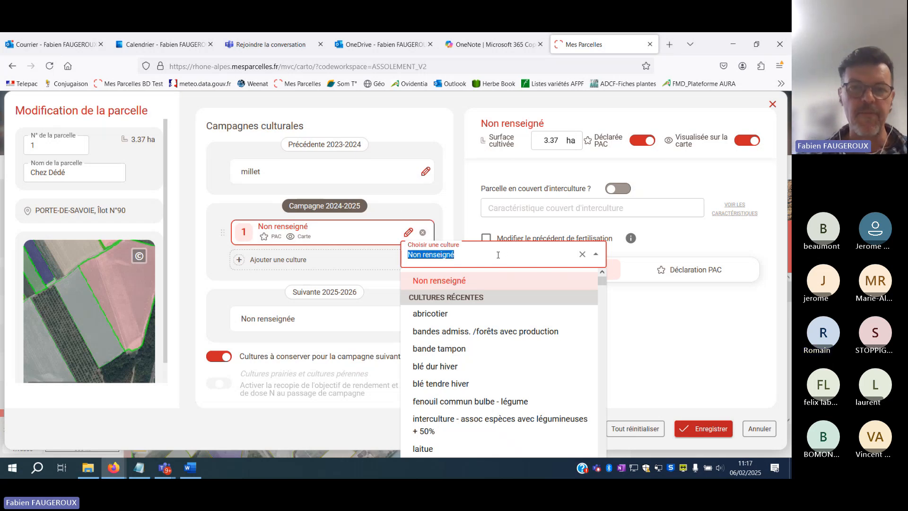
pyautogui.write('or')
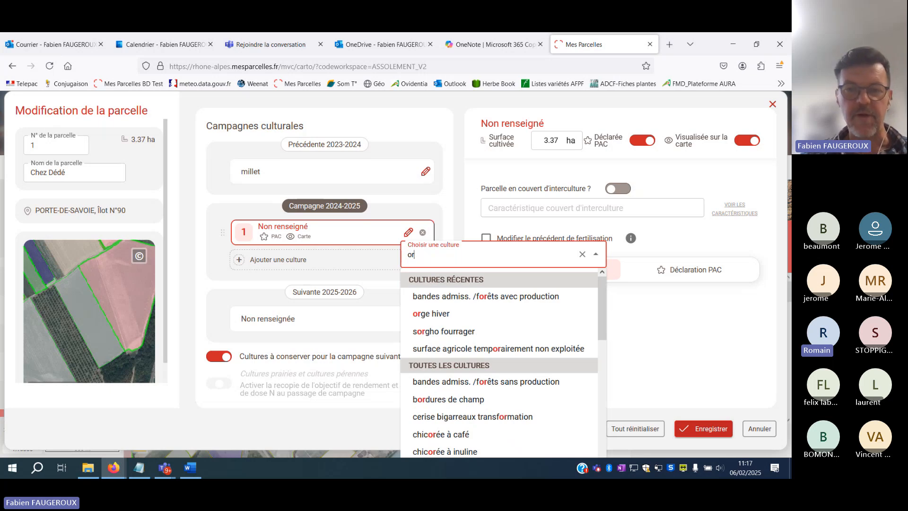
pyautogui.write('g')
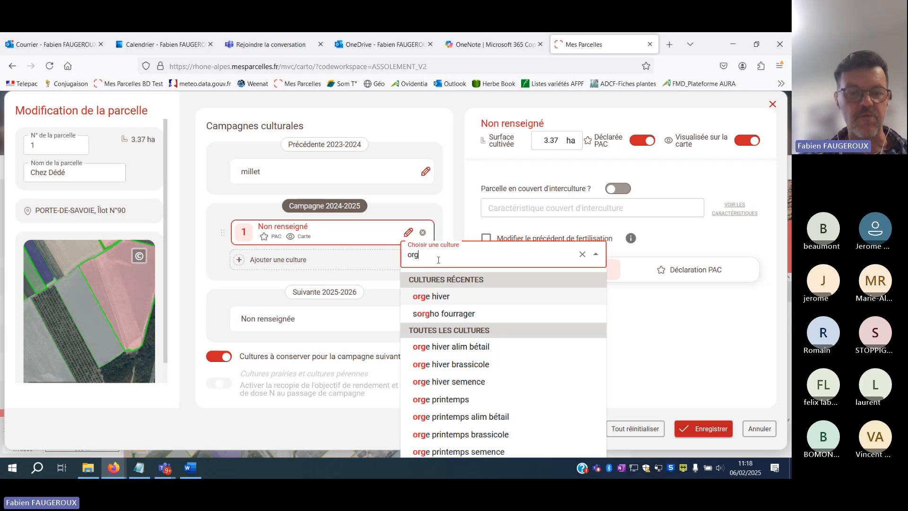
pyautogui.write('e')
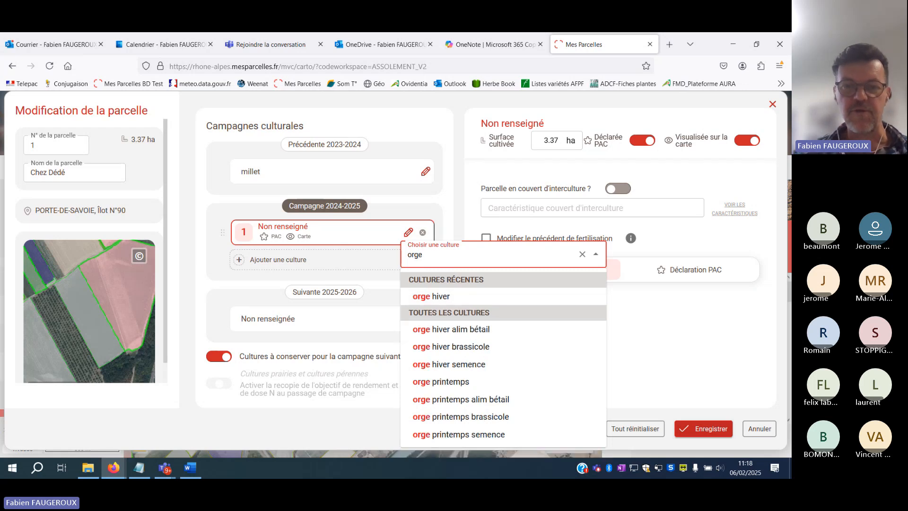
pyautogui.click(435, 297)
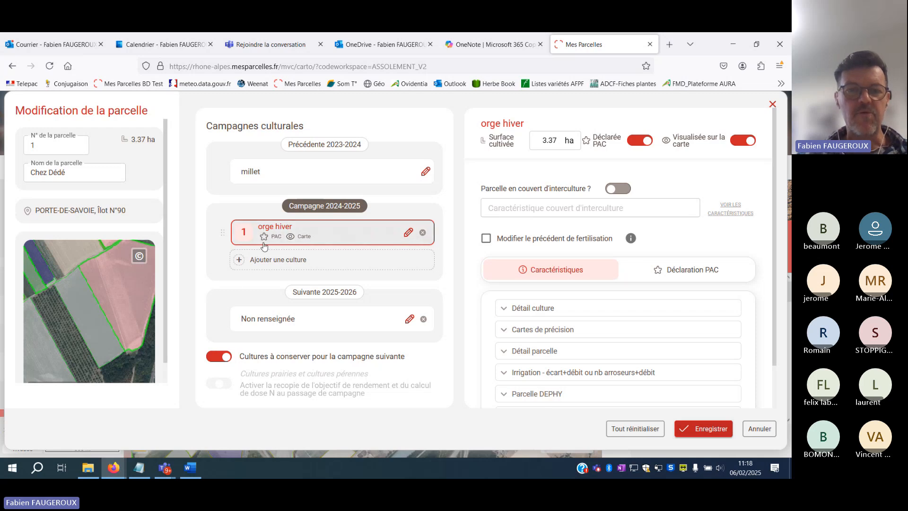
pyautogui.moveTo(271, 242)
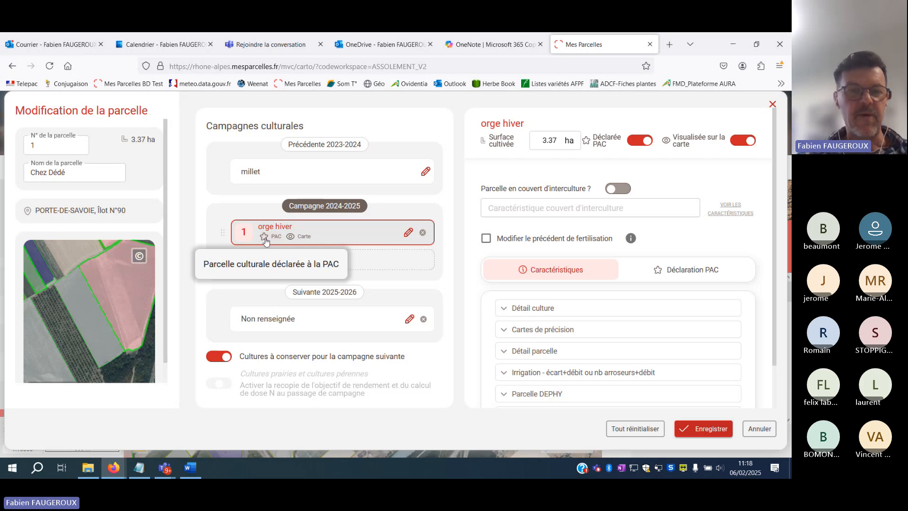
pyautogui.moveTo(306, 242)
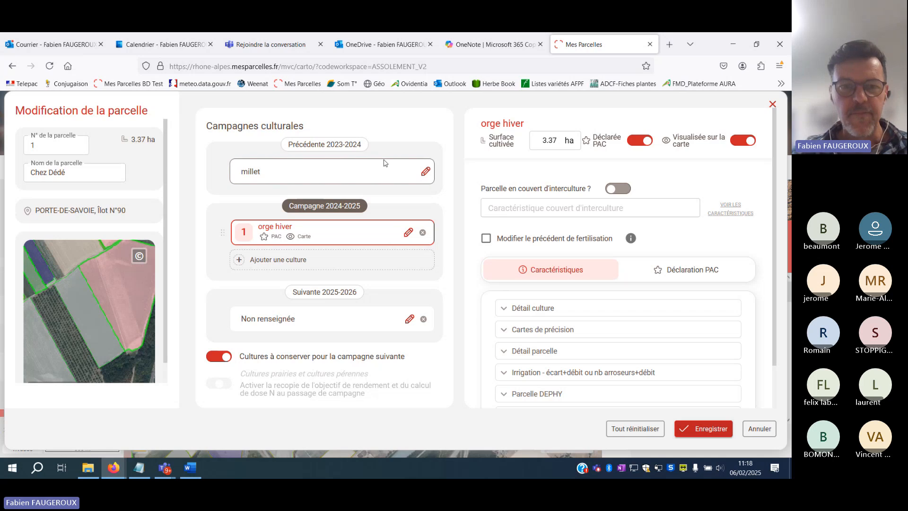
# Turn off keeping the parcel's crops for the following campaign.
pyautogui.moveTo(414, 386)
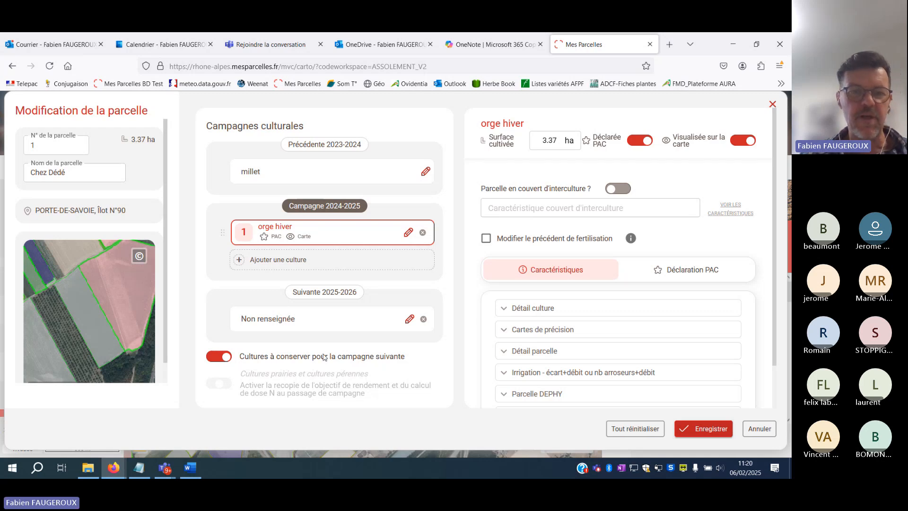
pyautogui.click(220, 358)
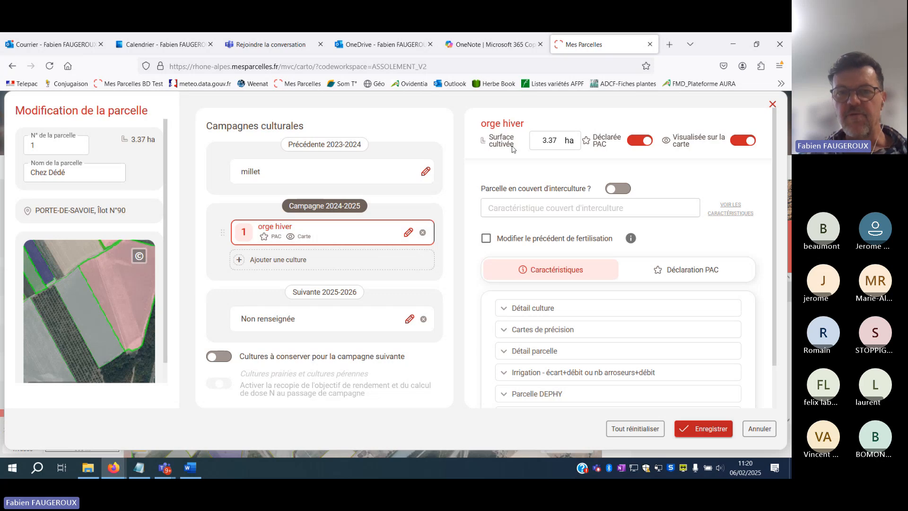
pyautogui.click(558, 139)
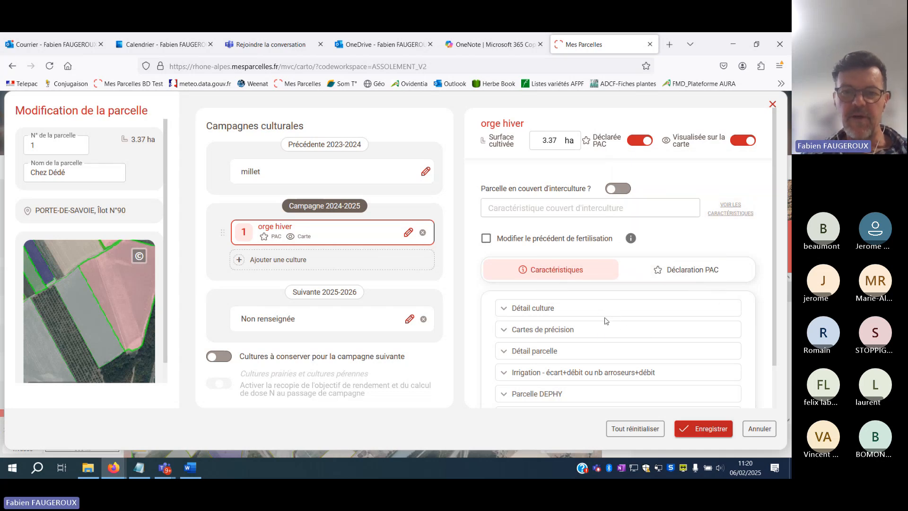
# In the winter barley's PAC declaration, set the ICHN destination to "autoconsommation".
pyautogui.scroll(-1, 604, 321)
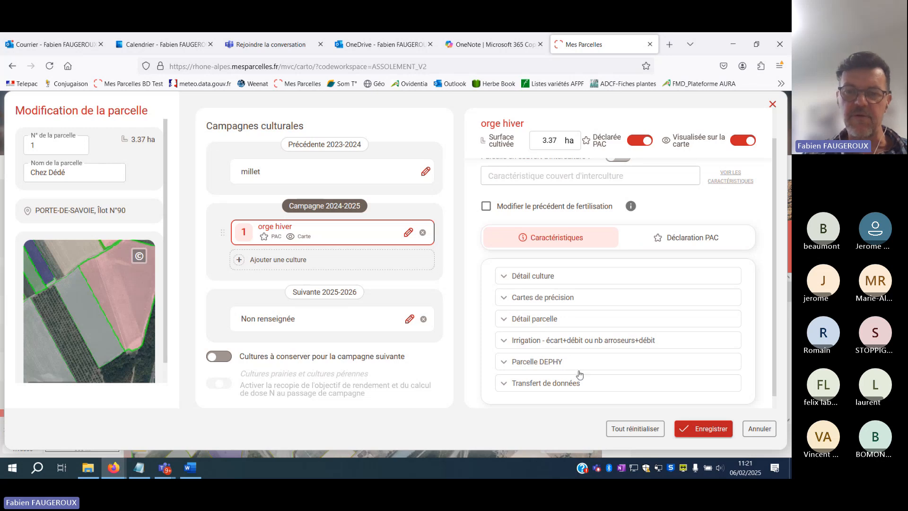
pyautogui.scroll(1, 547, 299)
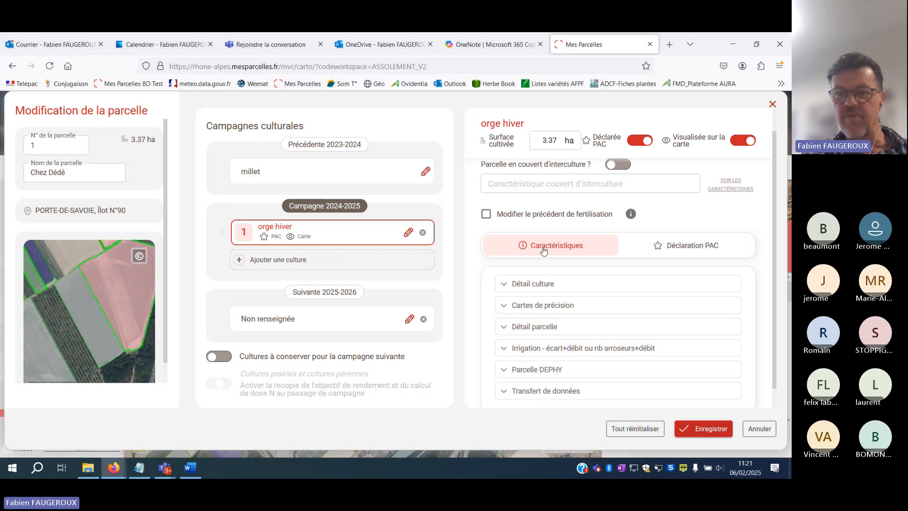
pyautogui.click(694, 247)
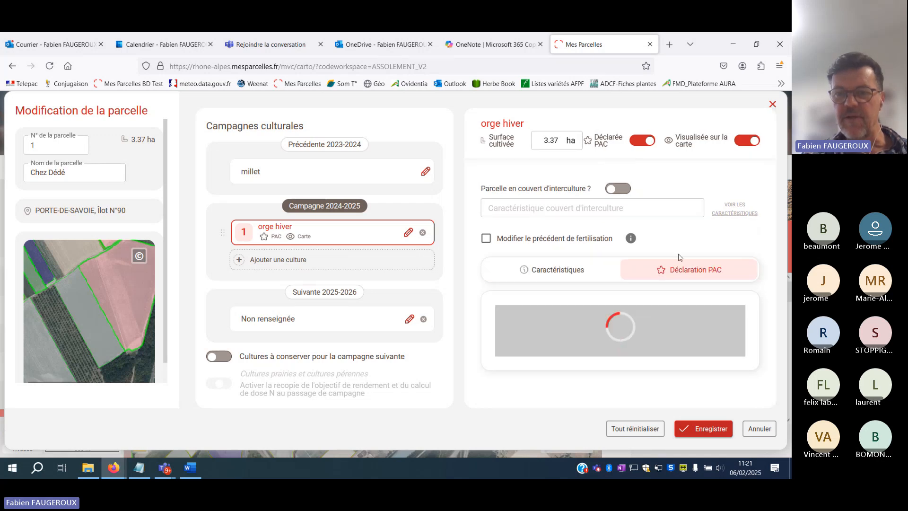
pyautogui.scroll(-3, 728, 248)
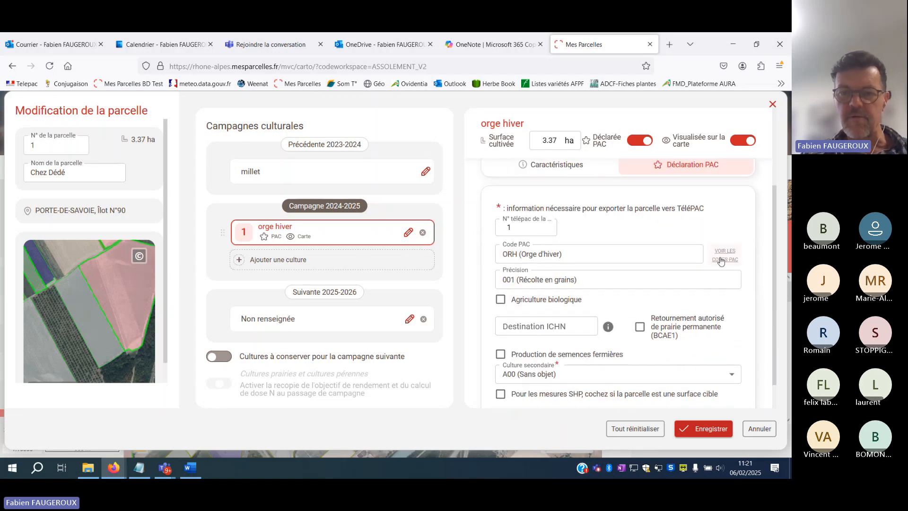
pyautogui.scroll(-1, 619, 259)
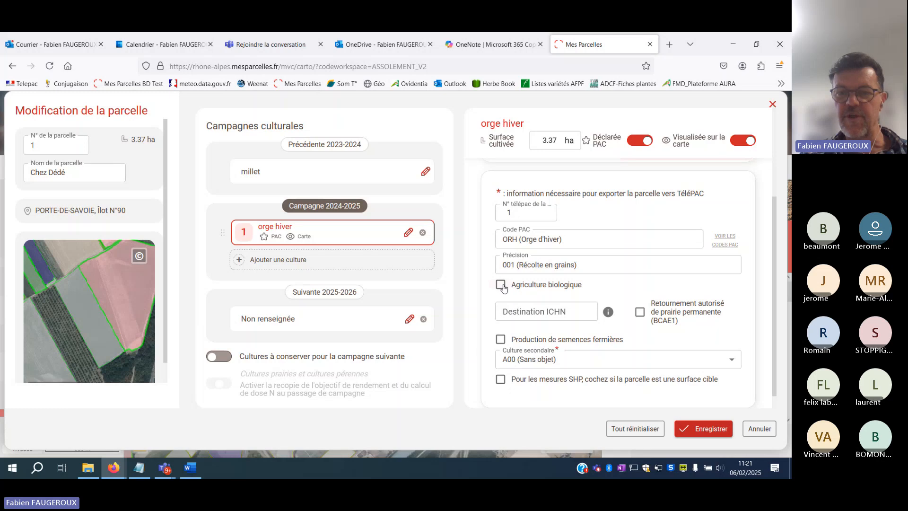
pyautogui.scroll(-1, 641, 294)
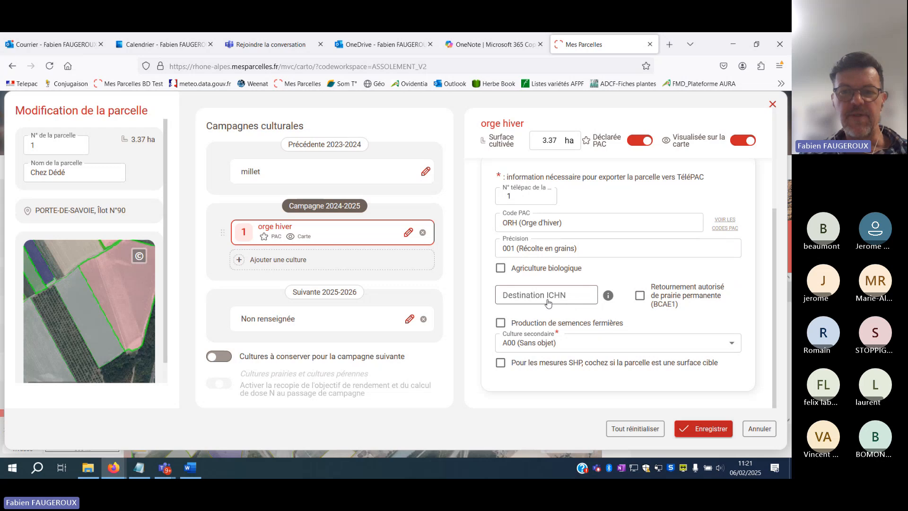
pyautogui.click(569, 303)
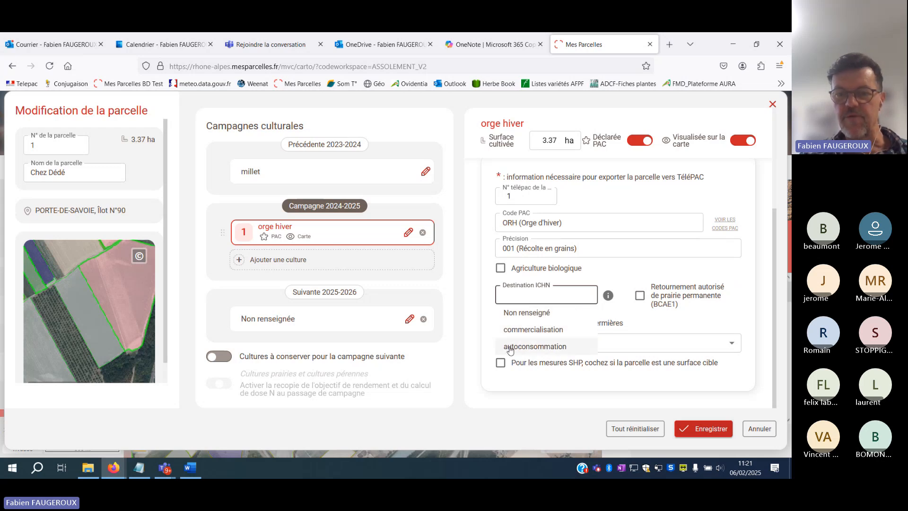
pyautogui.click(542, 350)
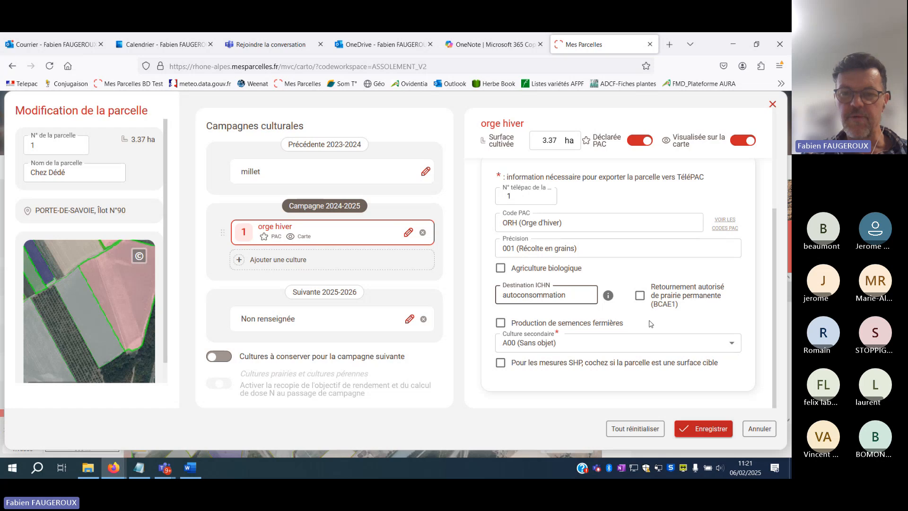
# Review the secondary crop choices in the PAC declaration and select "A00 (Sans objet)".
pyautogui.click(528, 345)
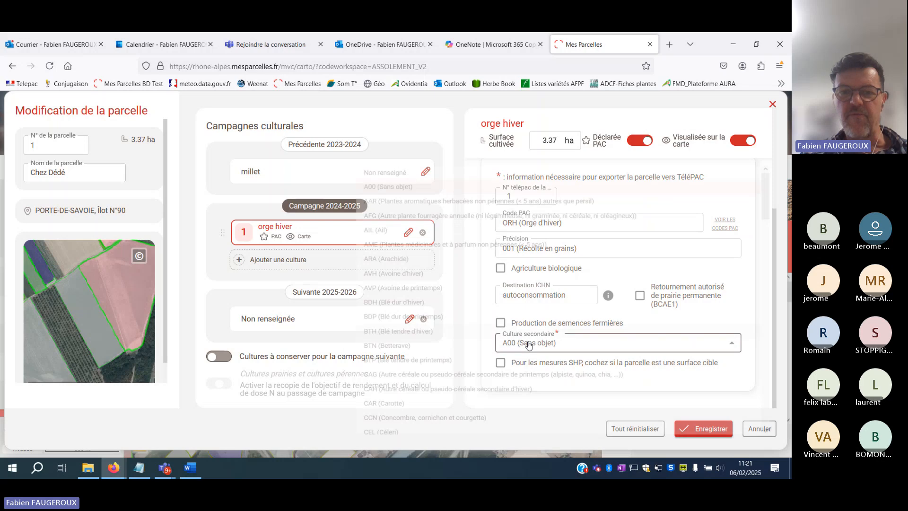
pyautogui.scroll(-2, 458, 336)
pyautogui.scroll(2, 458, 335)
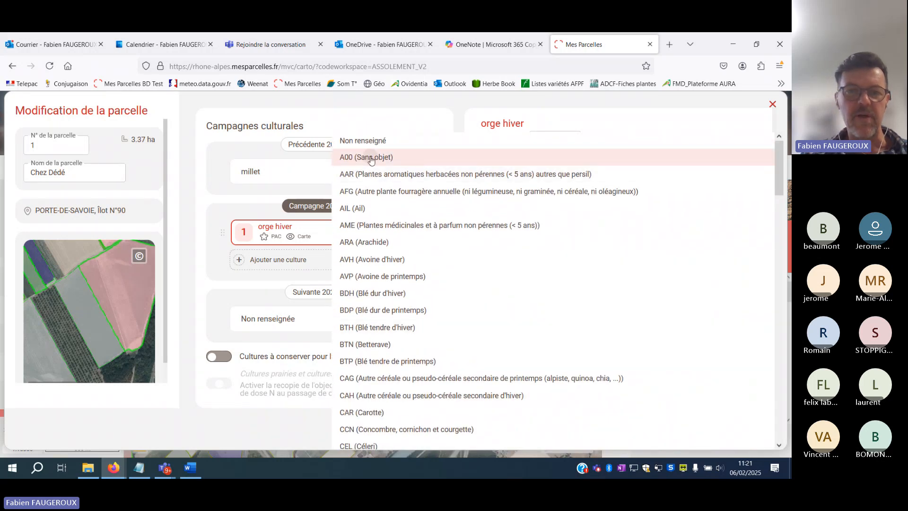
pyautogui.click(371, 159)
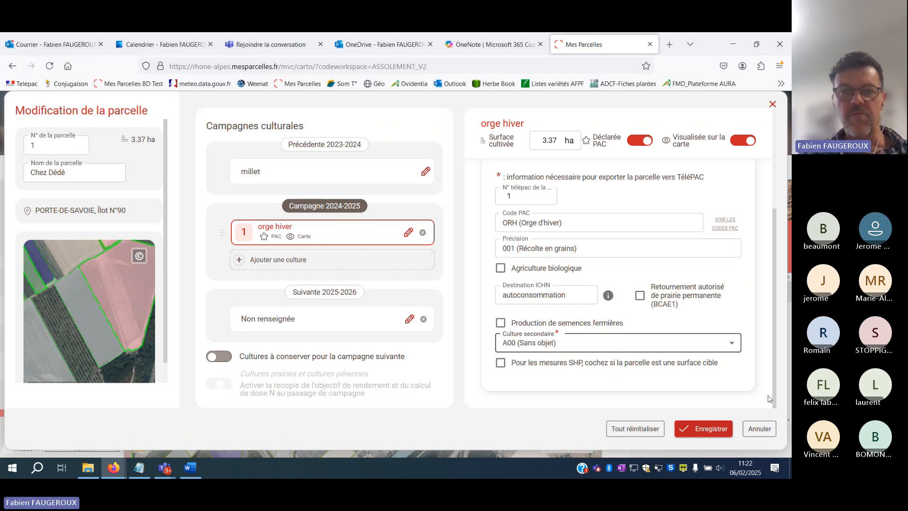
pyautogui.scroll(2, 672, 312)
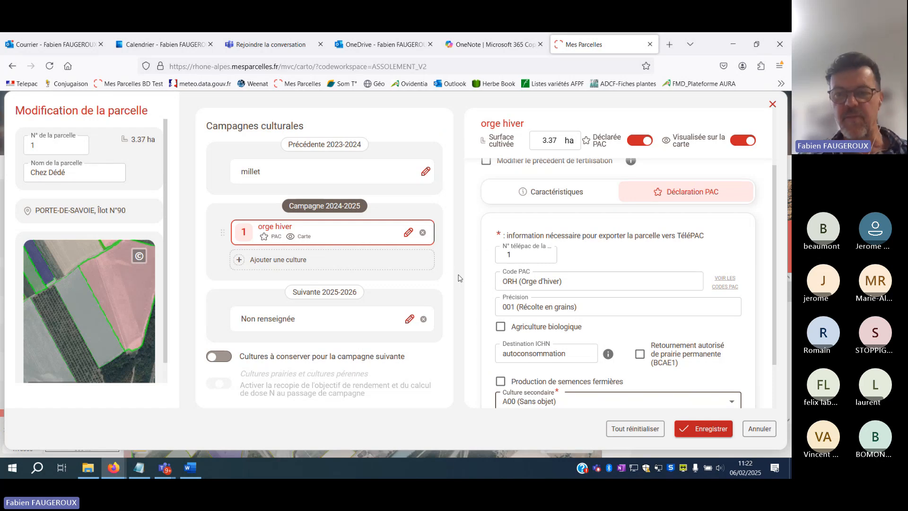
pyautogui.scroll(-1, 562, 326)
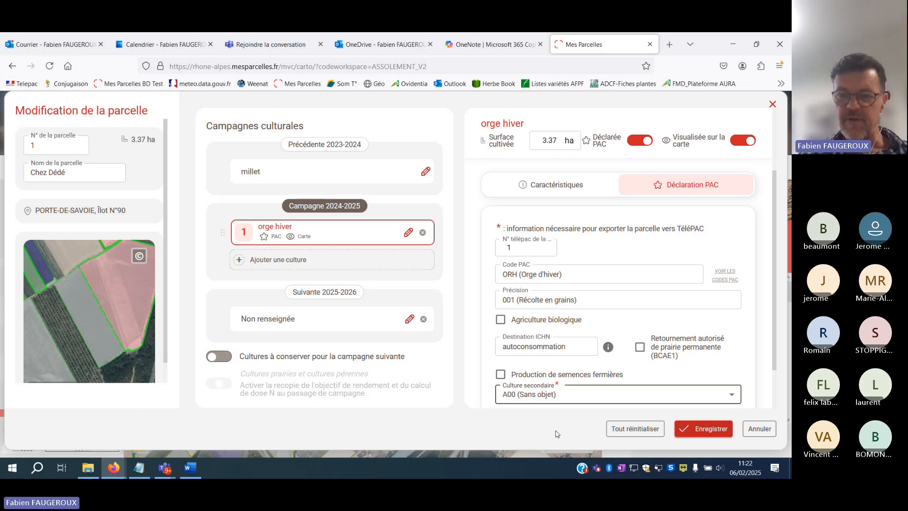
# Save the changes made to the îlot 90 parcel.
pyautogui.click(698, 428)
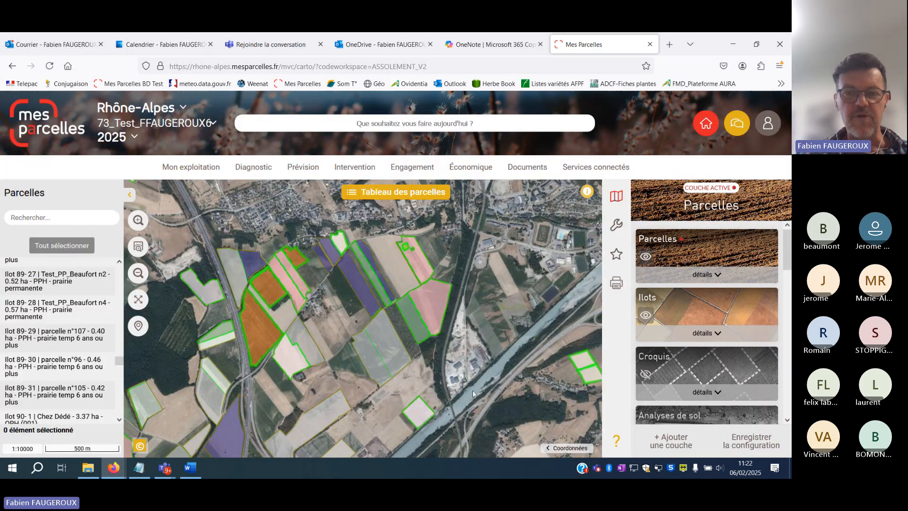
pyautogui.moveTo(428, 324)
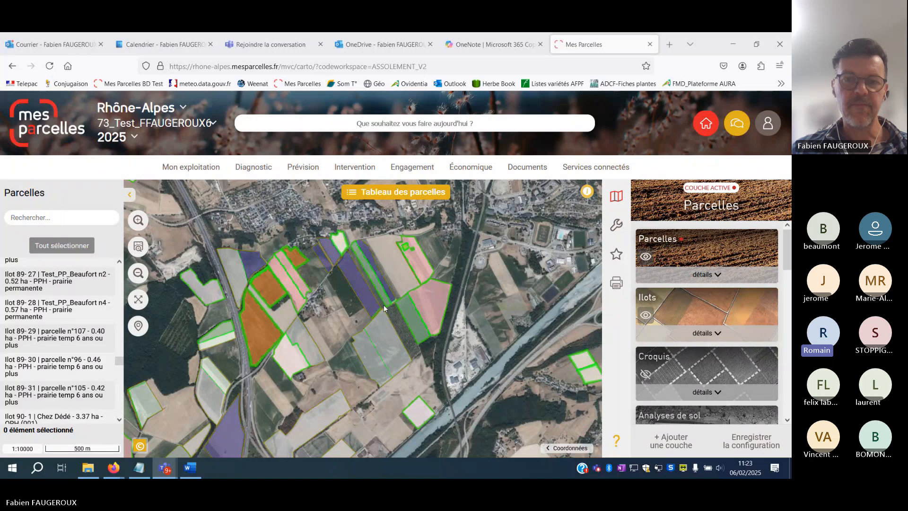
# Reopen the "Chez Dédé" parcel in îlot 90 for modification and review the PAC declaration of its winter barley.
pyautogui.click(403, 316)
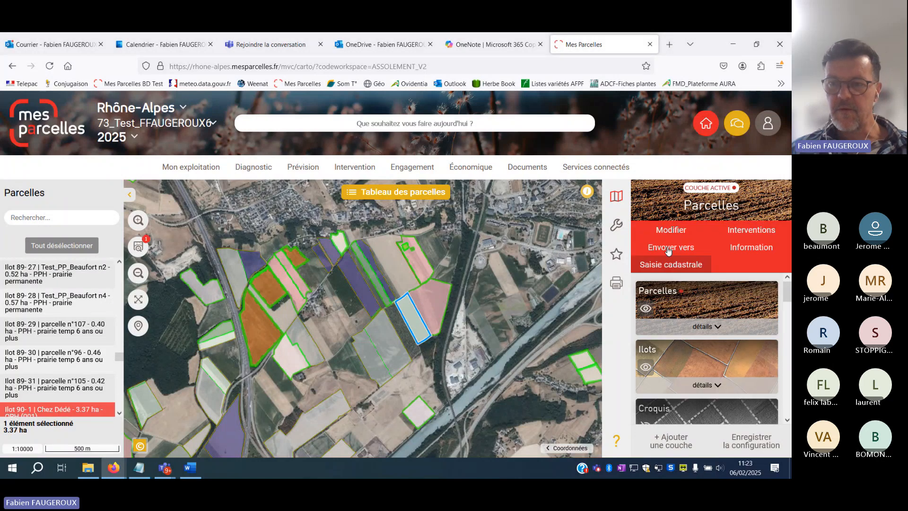
pyautogui.click(740, 253)
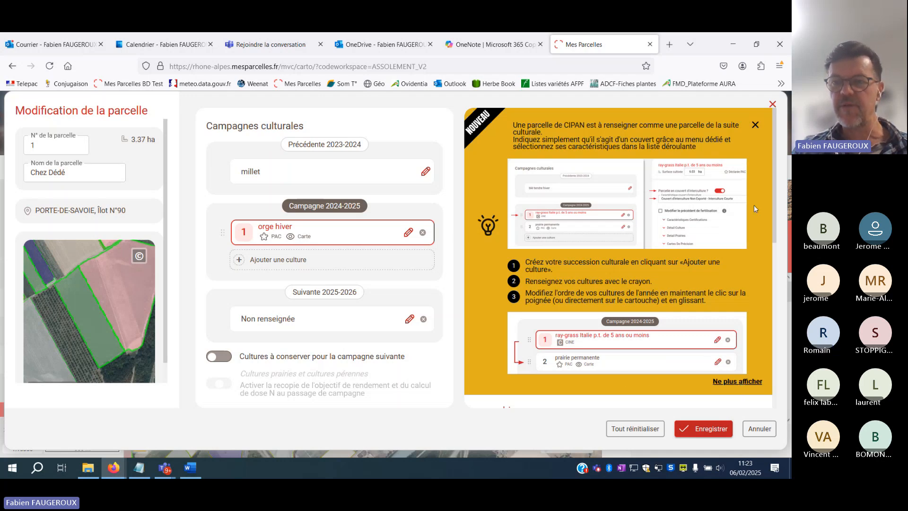
pyautogui.click(755, 124)
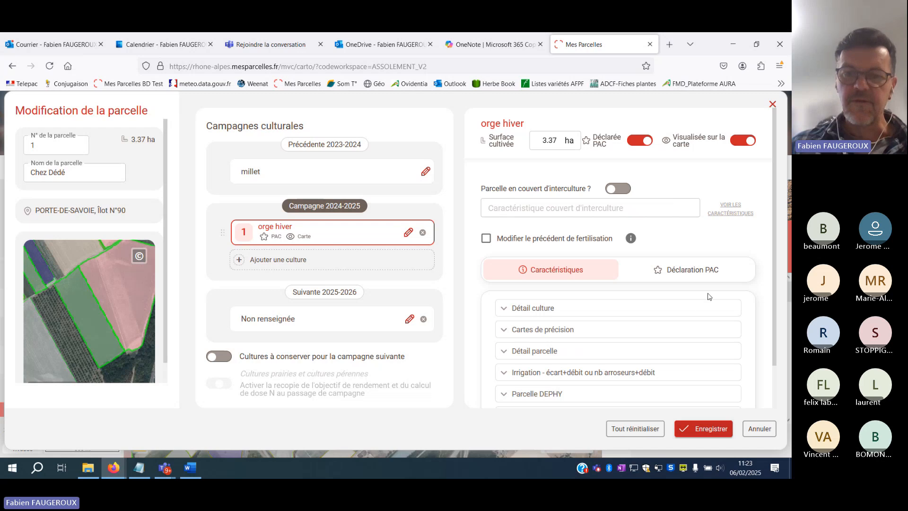
pyautogui.scroll(-1, 709, 301)
pyautogui.scroll(-1, 709, 302)
pyautogui.scroll(1, 709, 303)
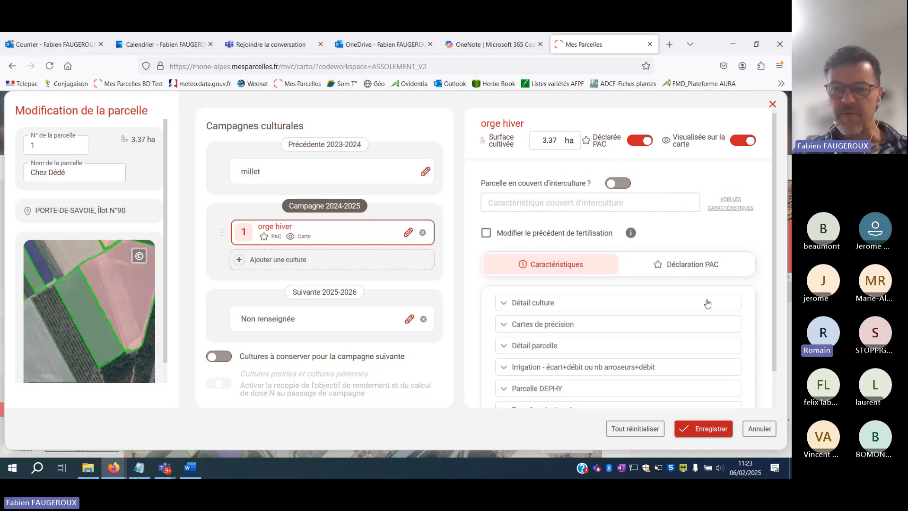
pyautogui.click(662, 264)
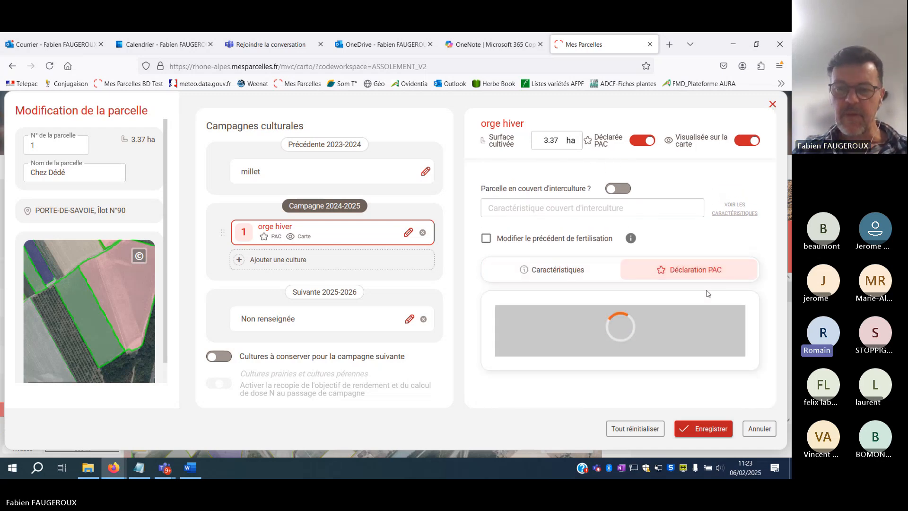
pyautogui.scroll(-3, 753, 228)
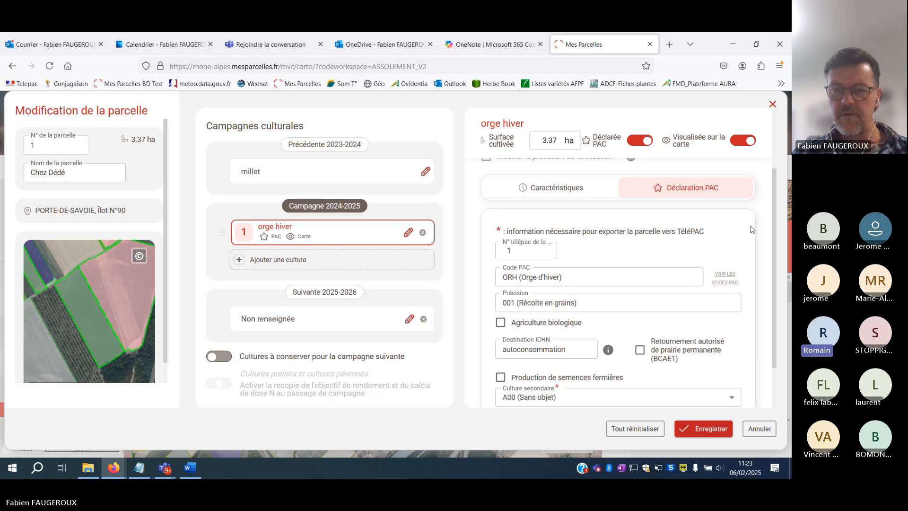
pyautogui.scroll(-1, 750, 228)
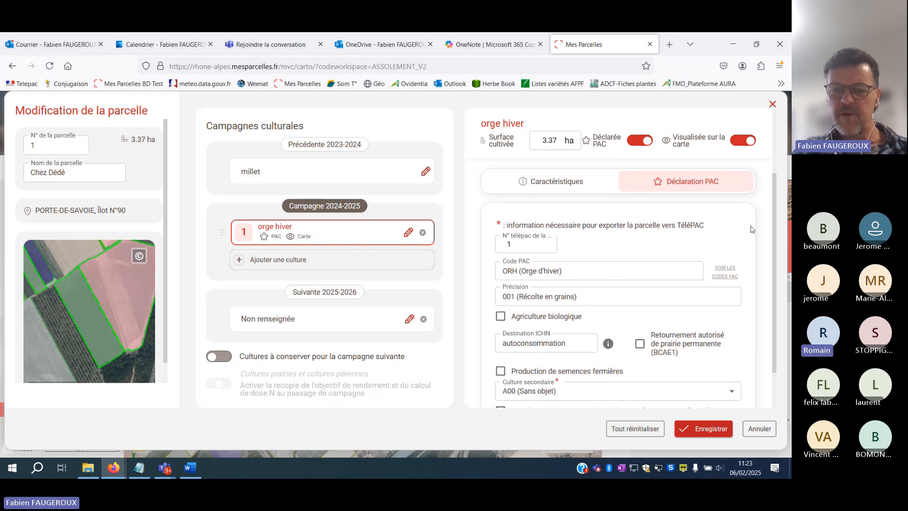
pyautogui.scroll(-1, 750, 229)
pyautogui.scroll(-1, 750, 229)
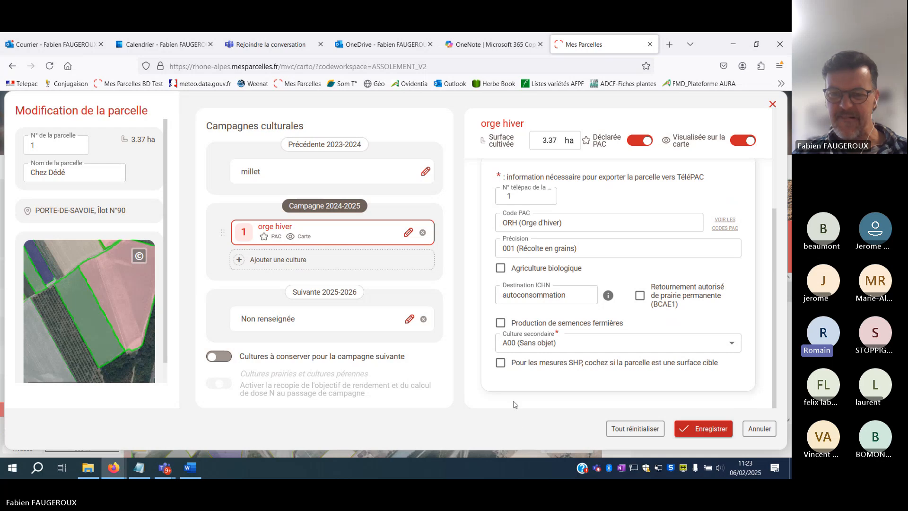
# Mark the parcel as authorised permanent grassland conversion (BCAE1), and clear that option again.
pyautogui.click(640, 295)
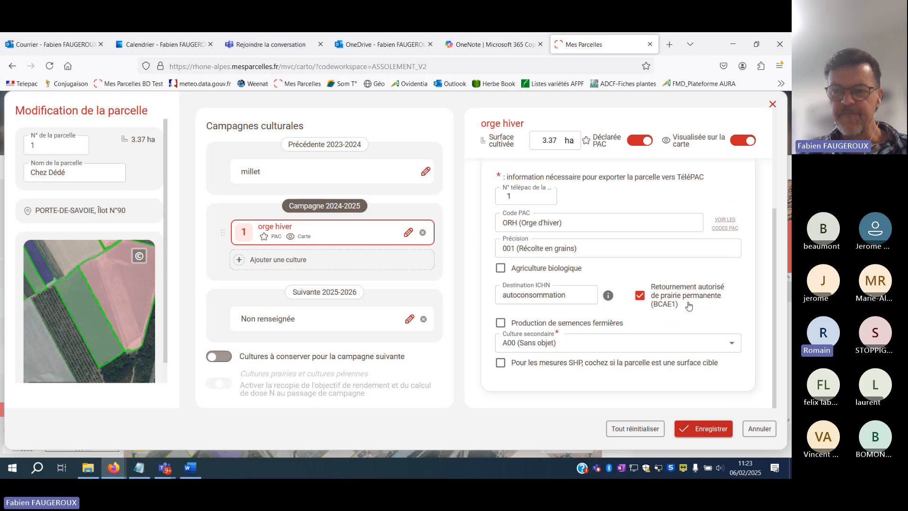
pyautogui.click(640, 295)
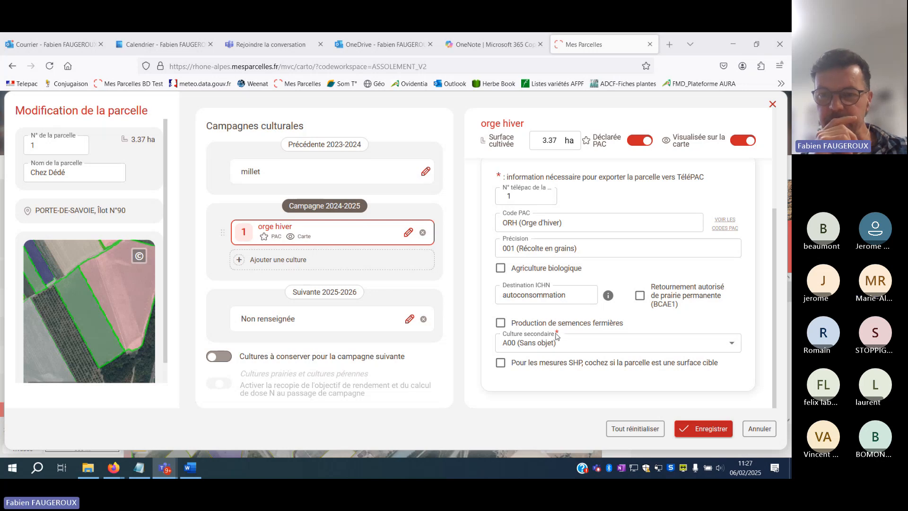
# Look at the secondary crop choices and leave the parcel modification form without saving.
pyautogui.click(732, 345)
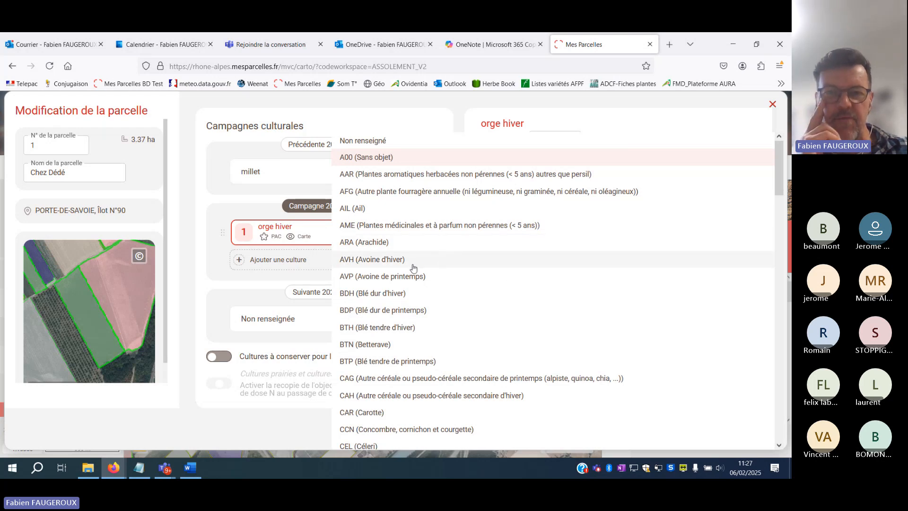
pyautogui.click(253, 290)
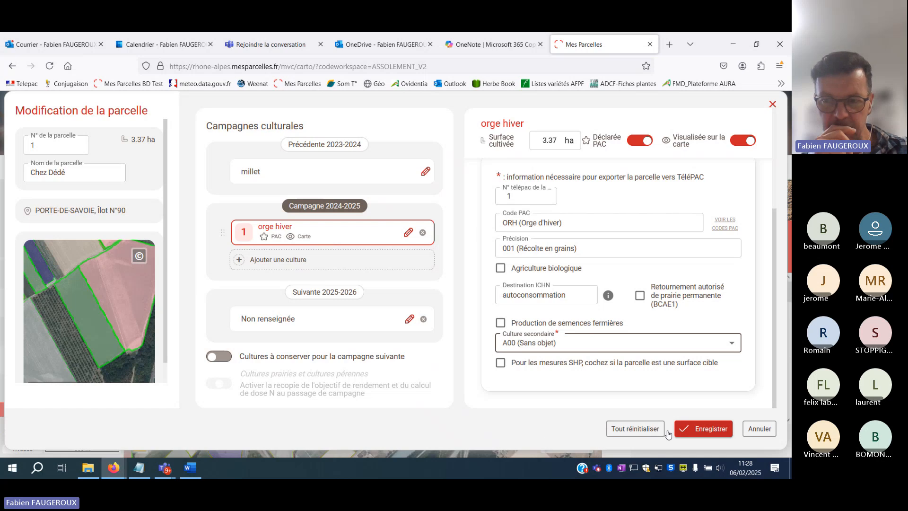
pyautogui.click(761, 429)
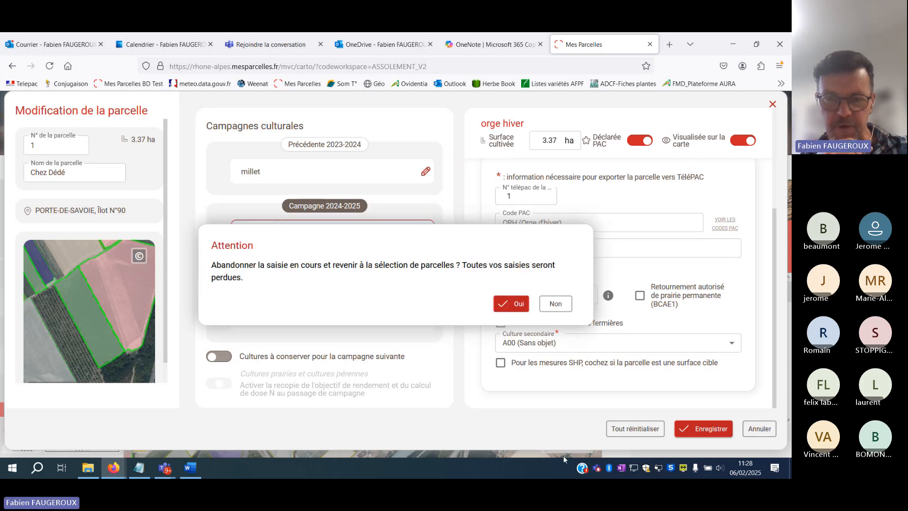
pyautogui.click(520, 310)
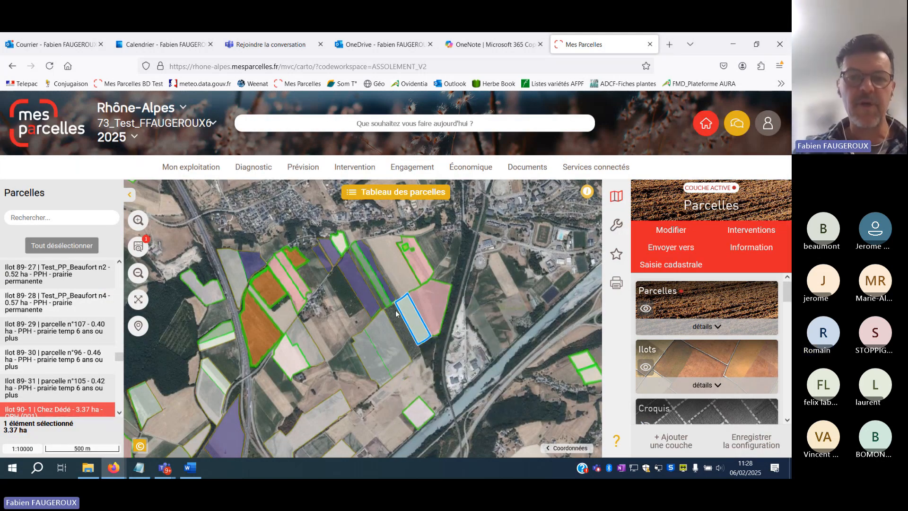
# Clear the parcel selection and select the four adjoining parcels of îlot 68 on the map.
pyautogui.scroll(-1, 334, 355)
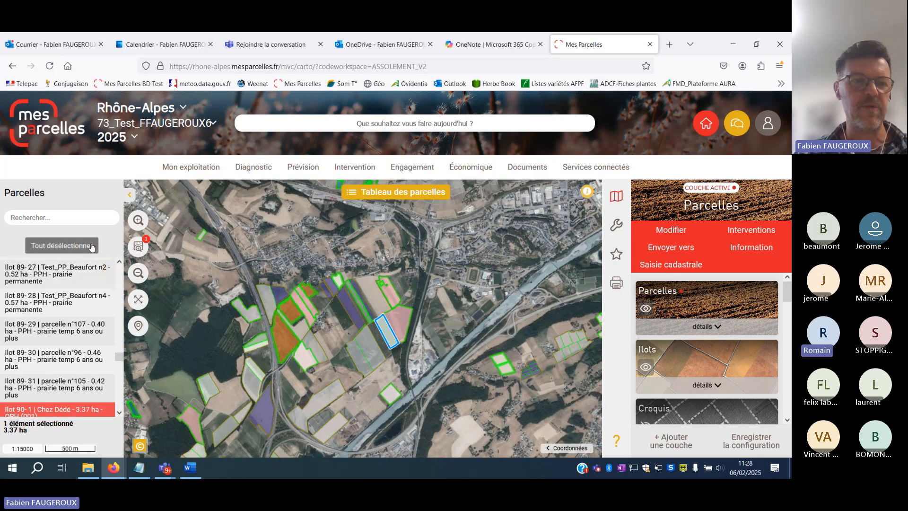
pyautogui.click(75, 245)
pyautogui.scroll(-2, 398, 345)
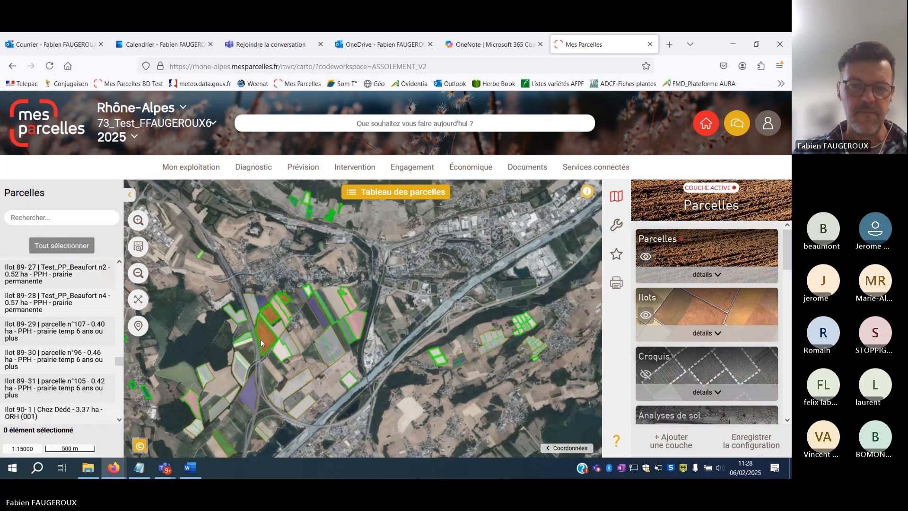
pyautogui.scroll(-1, 282, 343)
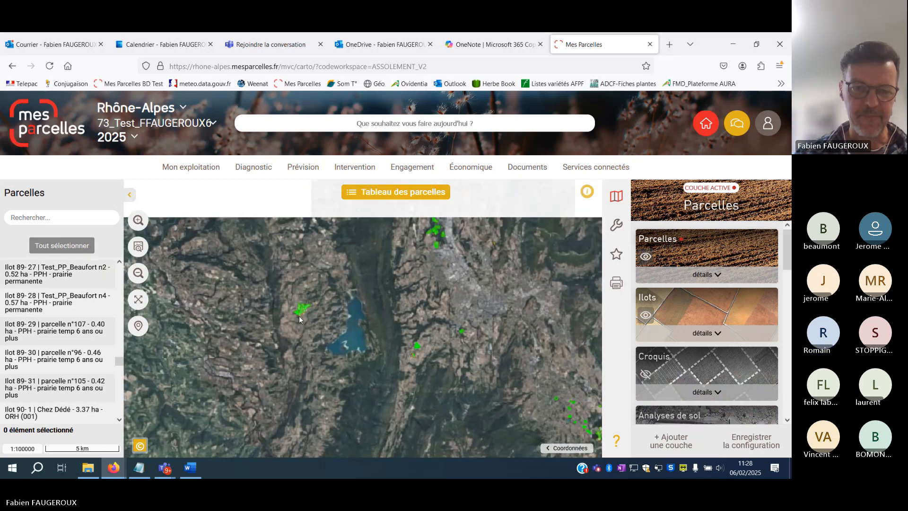
pyautogui.scroll(3, 299, 316)
pyautogui.scroll(5, 304, 308)
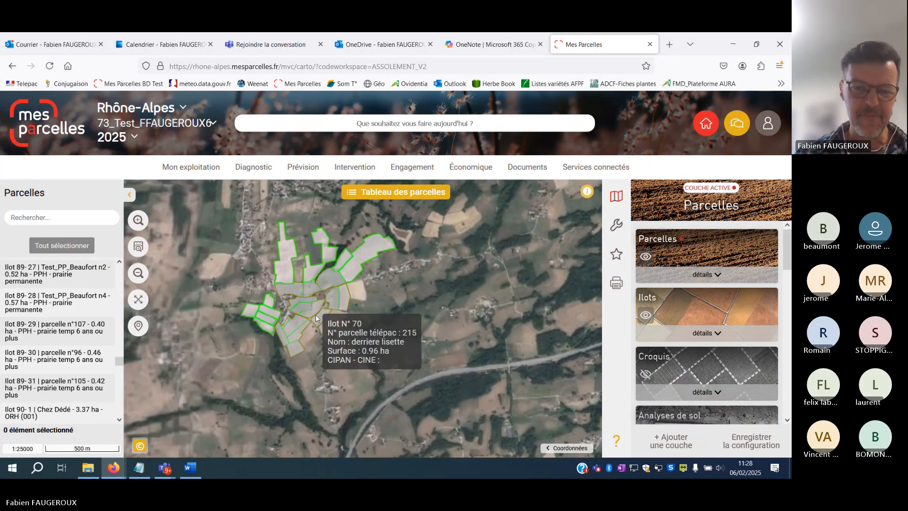
pyautogui.moveTo(436, 359); pyautogui.dragTo(464, 375)
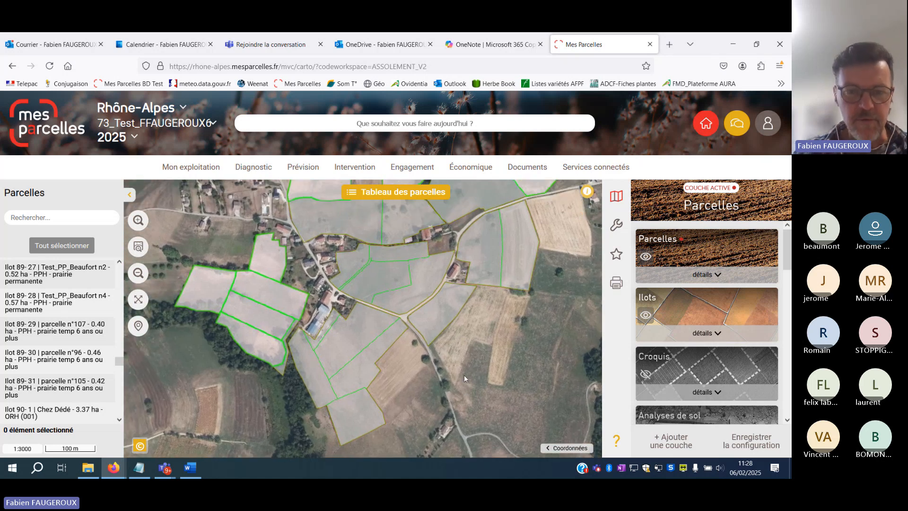
pyautogui.moveTo(412, 167)
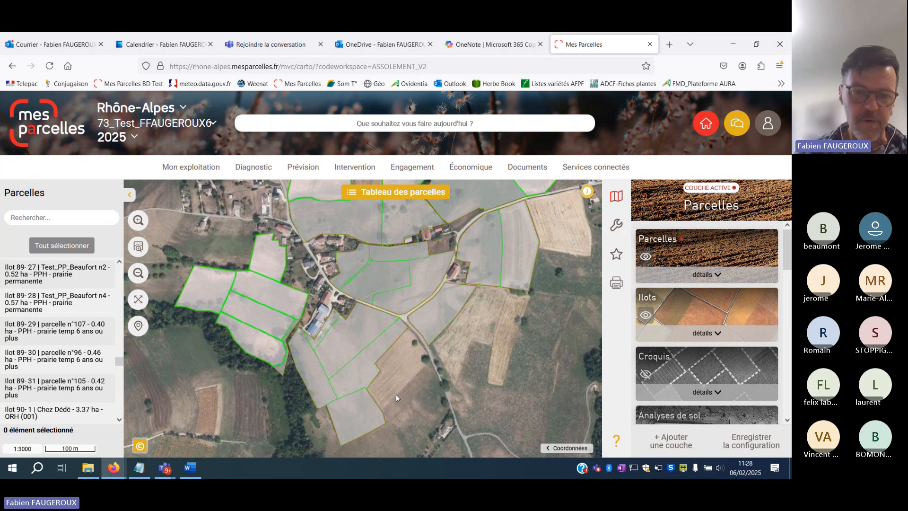
pyautogui.moveTo(364, 373)
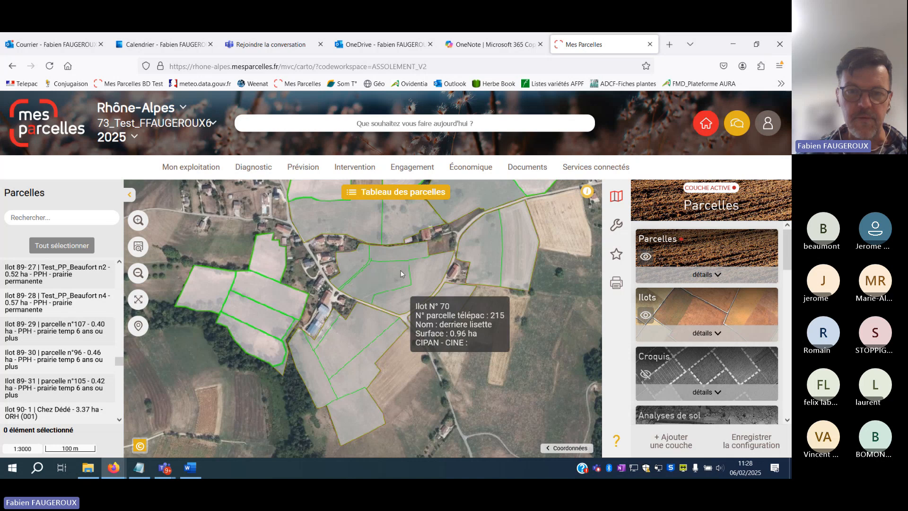
pyautogui.moveTo(438, 287)
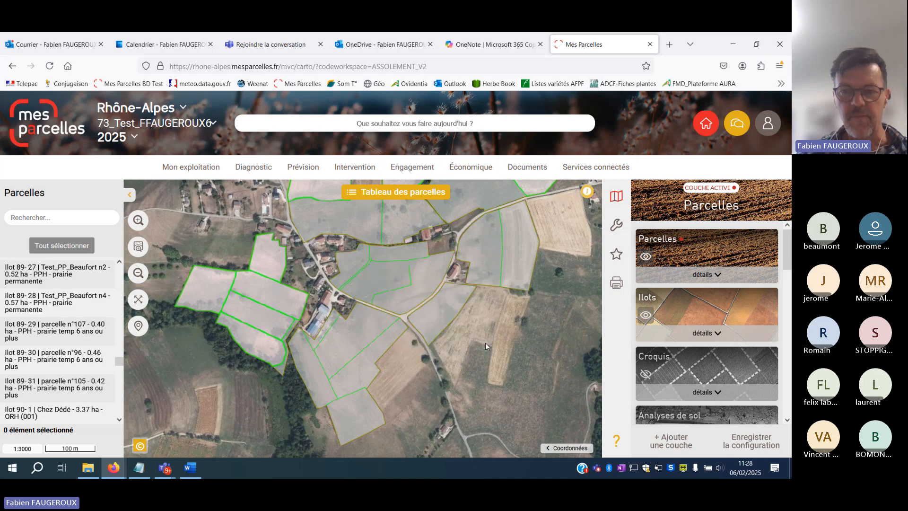
pyautogui.moveTo(350, 338)
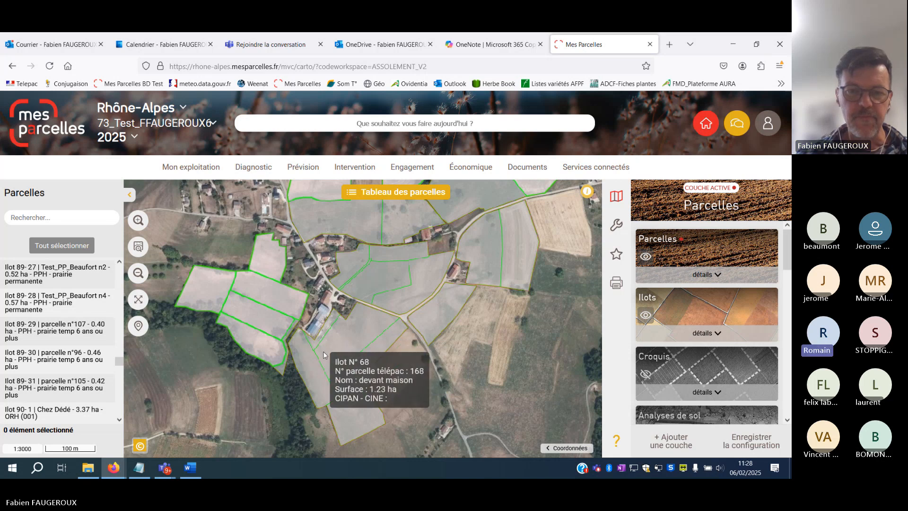
pyautogui.moveTo(313, 356); pyautogui.dragTo(368, 399)
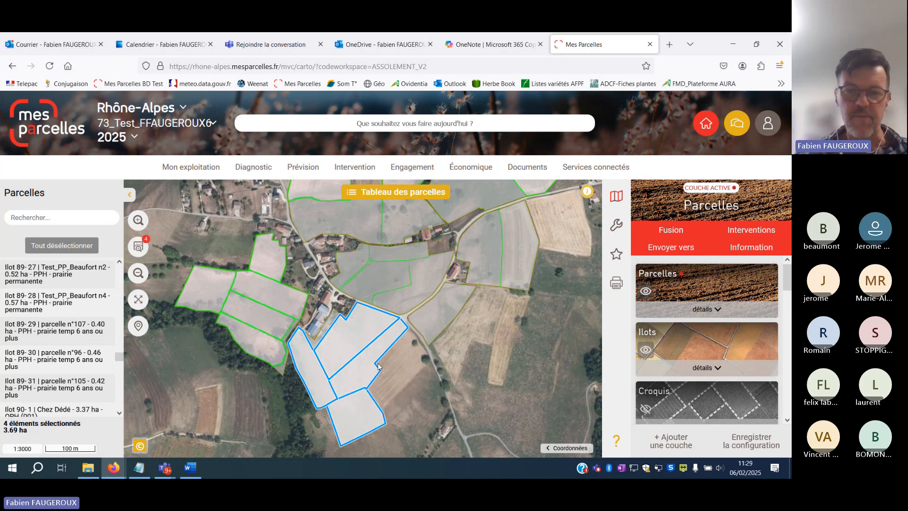
# Open the group modification form for the four selected parcels and look through their individual entries.
pyautogui.click(737, 248)
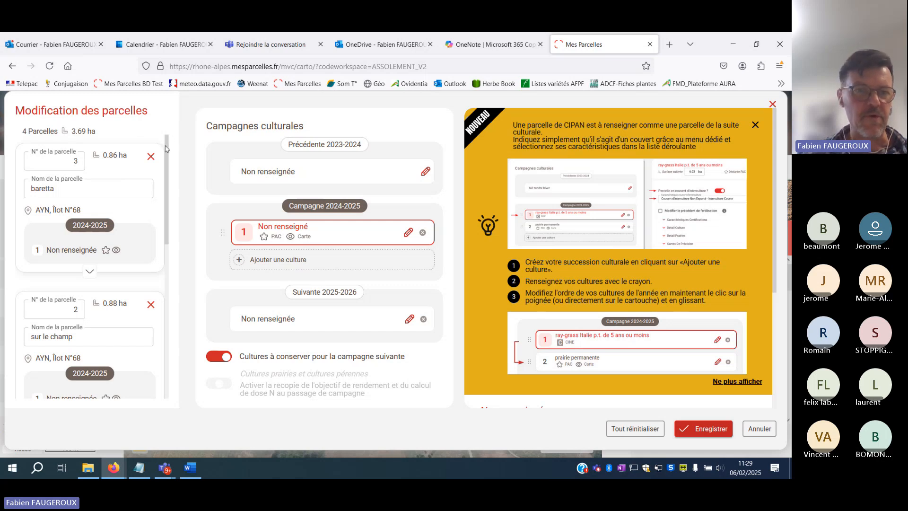
pyautogui.moveTo(166, 150); pyautogui.dragTo(180, 312)
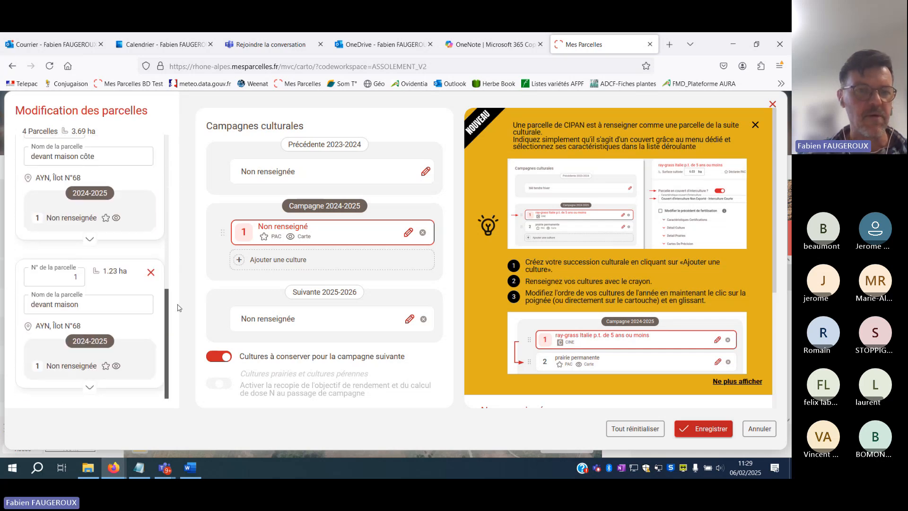
pyautogui.scroll(10, 62, 174)
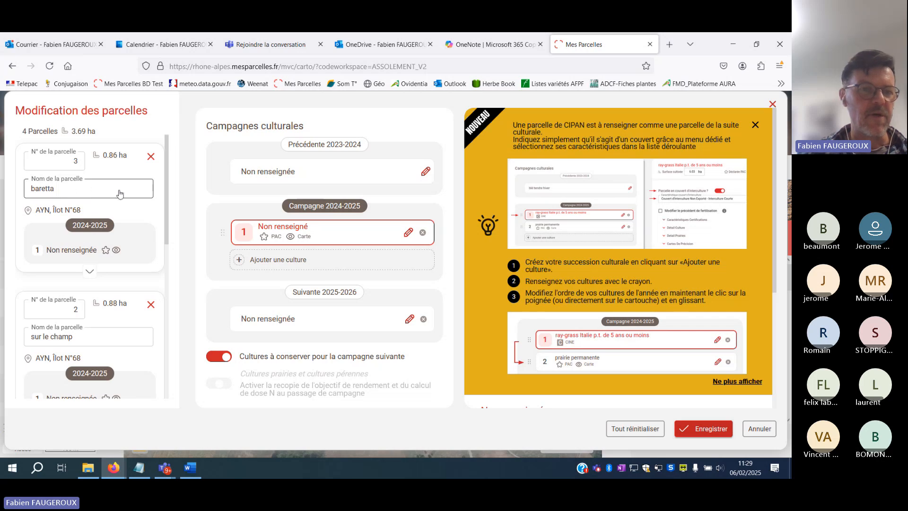
pyautogui.scroll(-1, 165, 198)
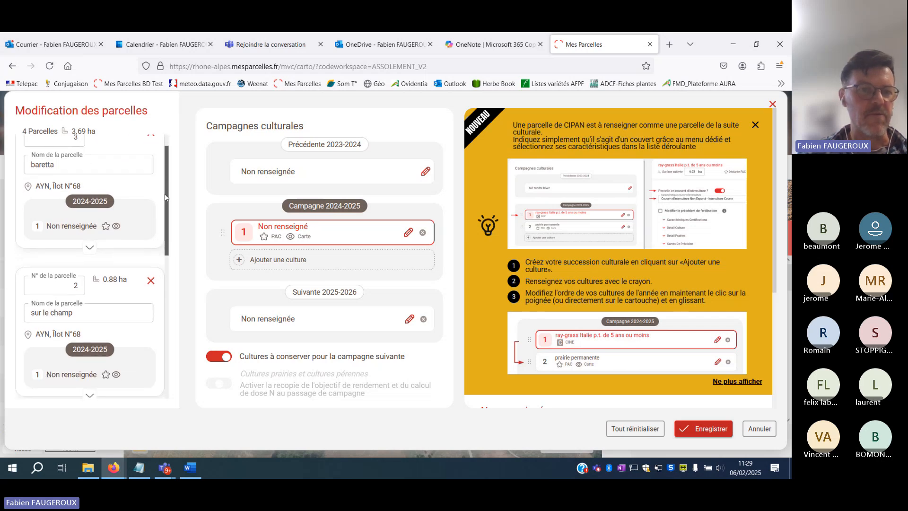
pyautogui.scroll(1, 165, 198)
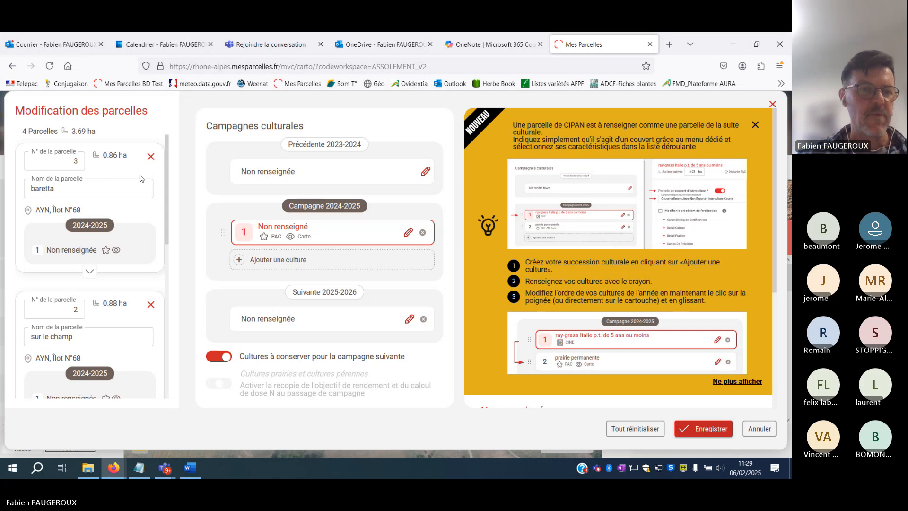
# Rename parcel 3 of îlot 68 as "baretta sud" and parcel 2 as "sur le champ derriere".
pyautogui.click(70, 190)
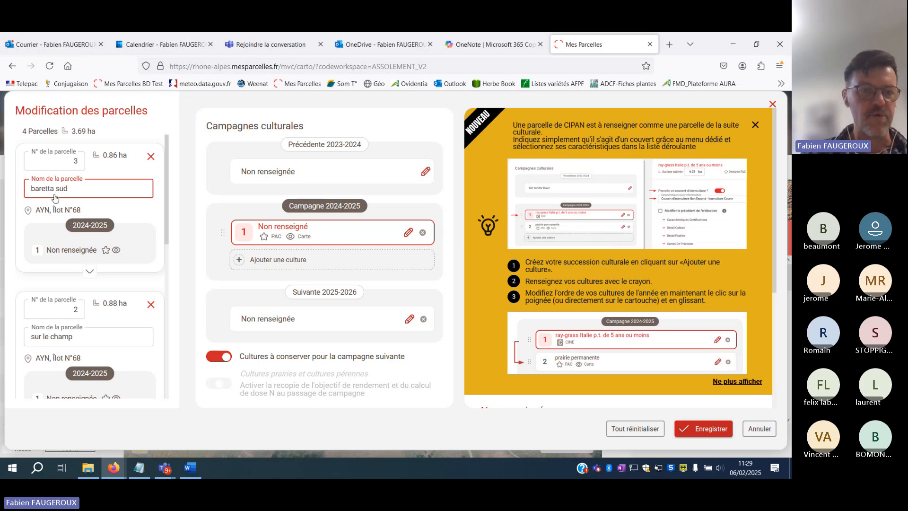
pyautogui.click(96, 339)
pyautogui.write('derri')
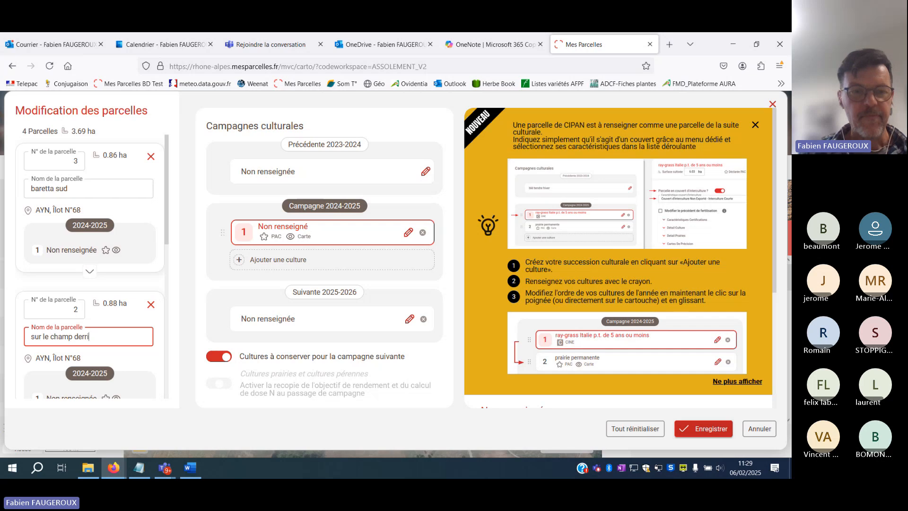
pyautogui.write('ere')
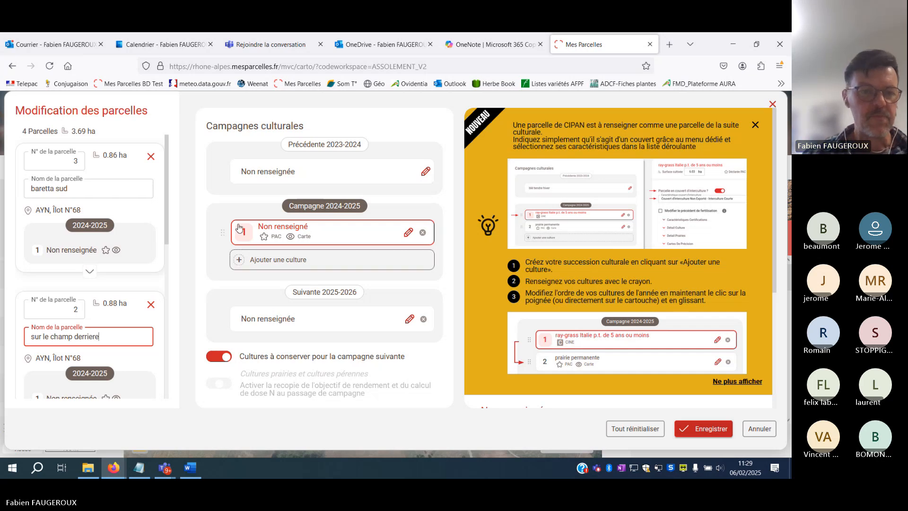
pyautogui.click(169, 124)
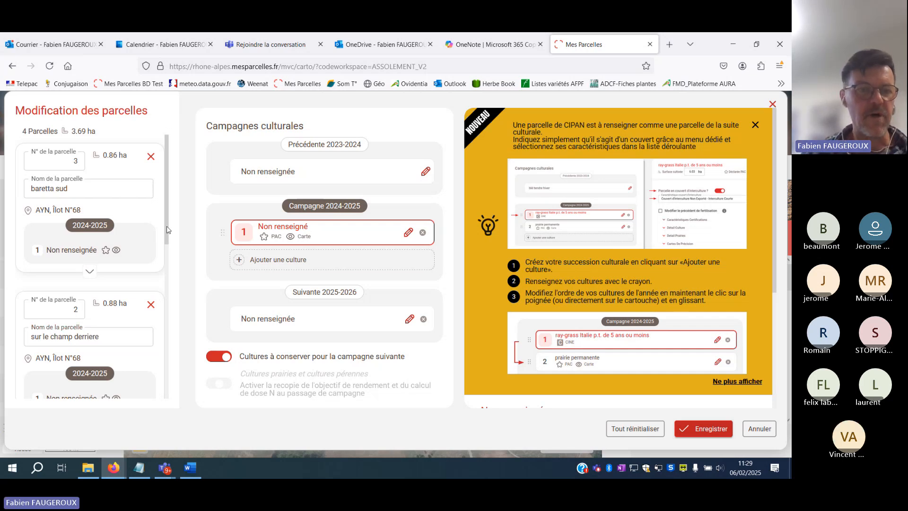
# Remove parcel 1 of îlot 68 from the group selection and check the remaining parcels.
pyautogui.scroll(-4, 159, 273)
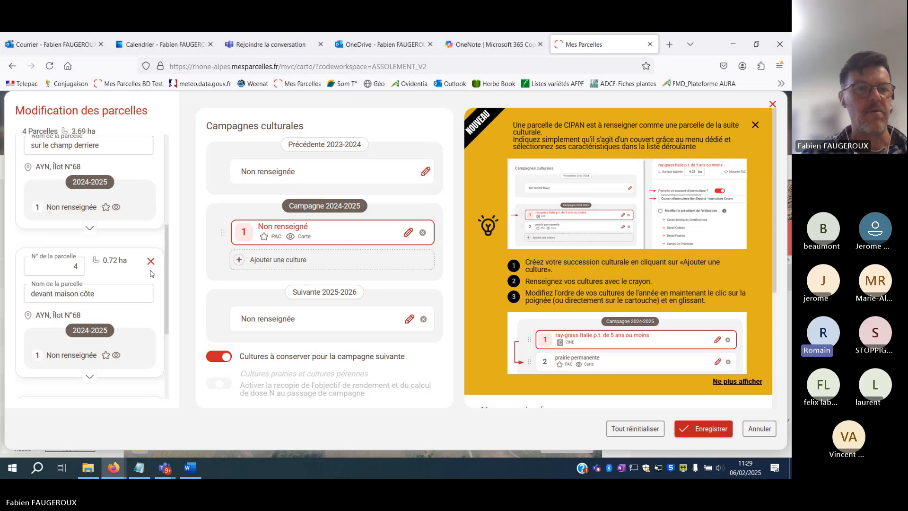
pyautogui.scroll(-1, 151, 273)
pyautogui.scroll(-2, 137, 286)
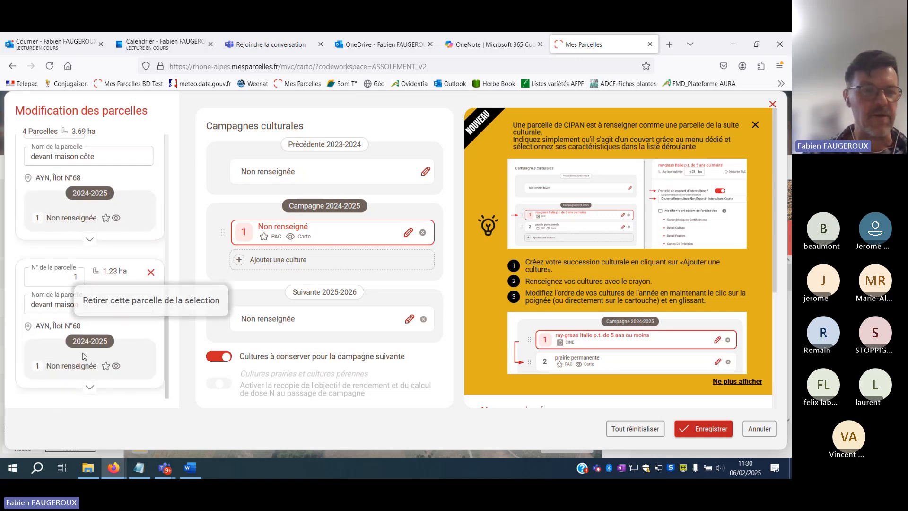
pyautogui.click(151, 273)
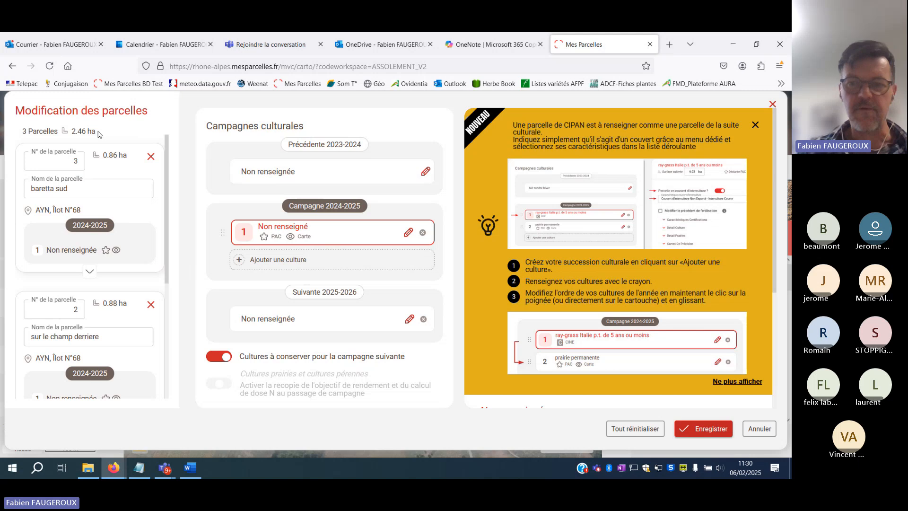
pyautogui.scroll(-4, 103, 227)
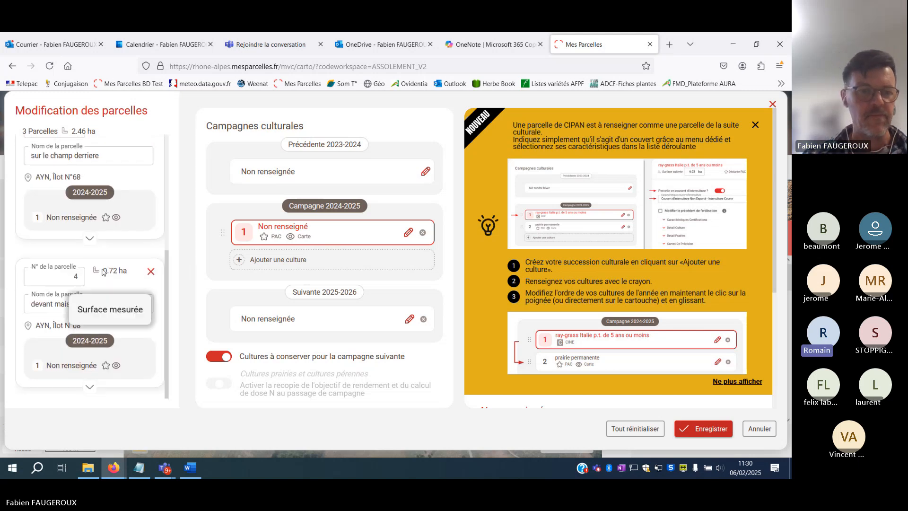
pyautogui.scroll(4, 123, 189)
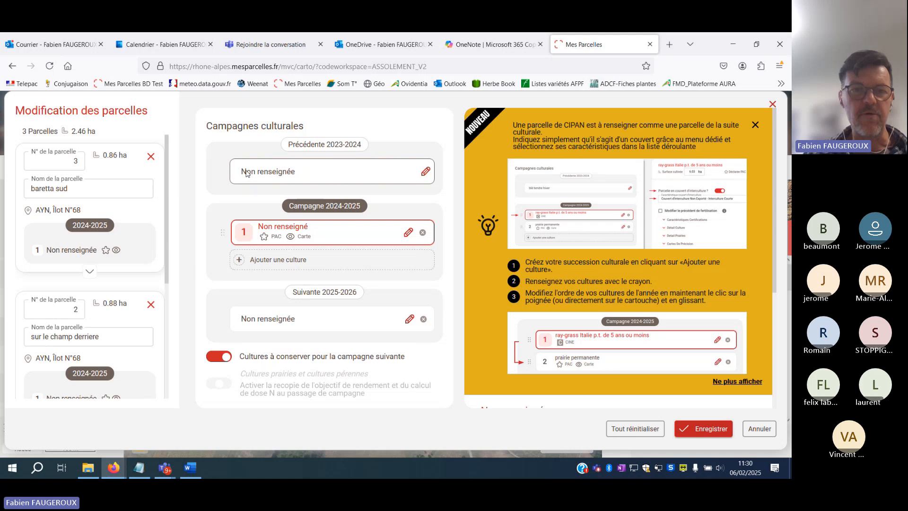
# Set the previous 2023-2024 crop of the grouped parcels to "prairie permanente".
pyautogui.click(425, 171)
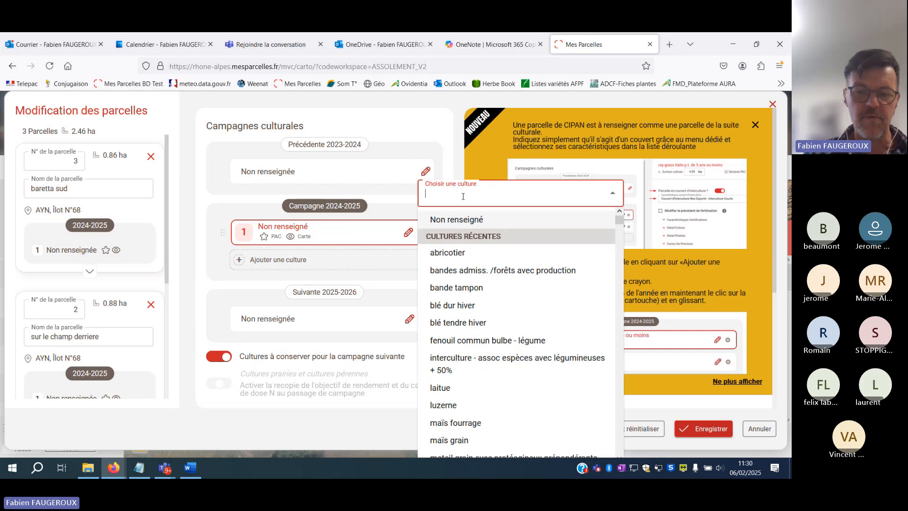
pyautogui.write('prai')
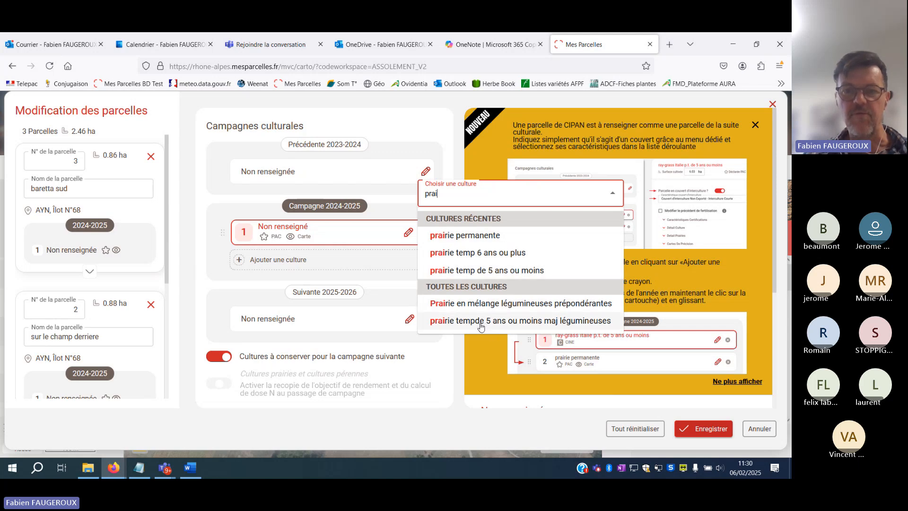
pyautogui.click(462, 236)
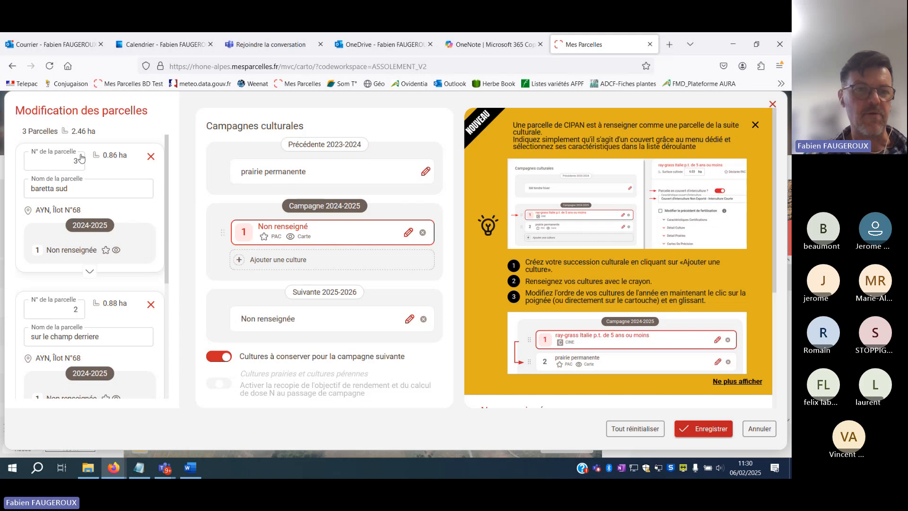
pyautogui.scroll(-3, 66, 330)
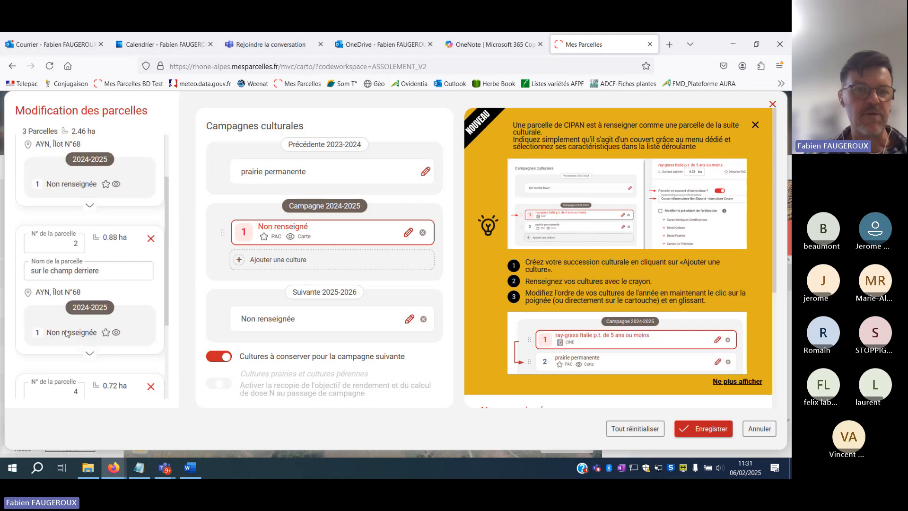
pyautogui.scroll(4, 71, 307)
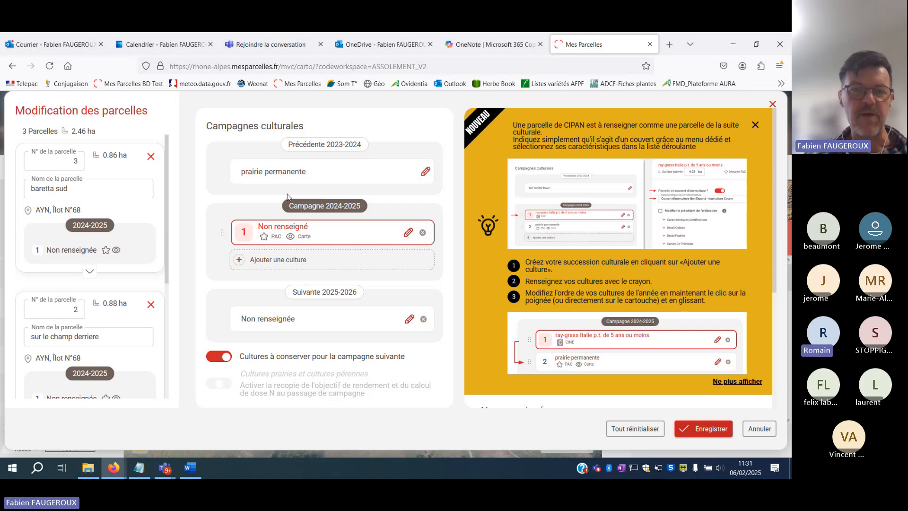
# Set the 2024-2025 campaign crop of the grouped parcels to "prairie permanente".
pyautogui.click(409, 232)
pyautogui.tripleClick(436, 261)
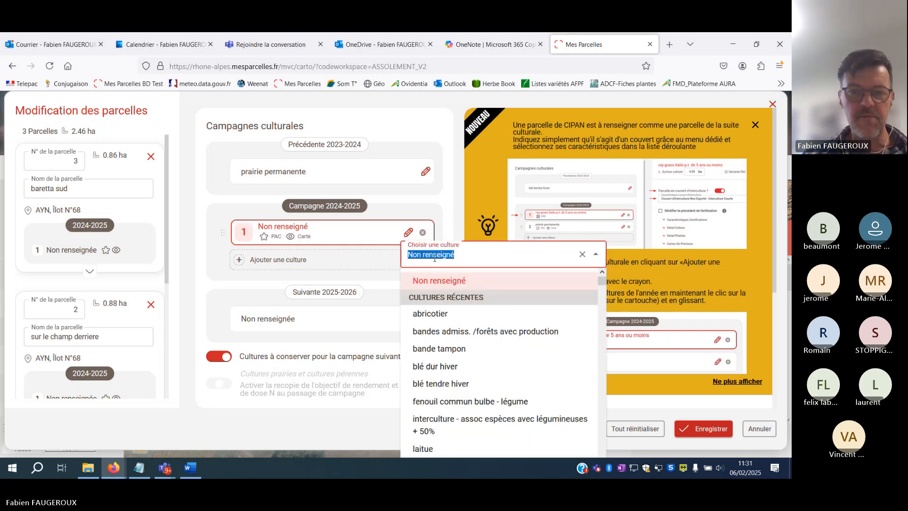
pyautogui.write('prai')
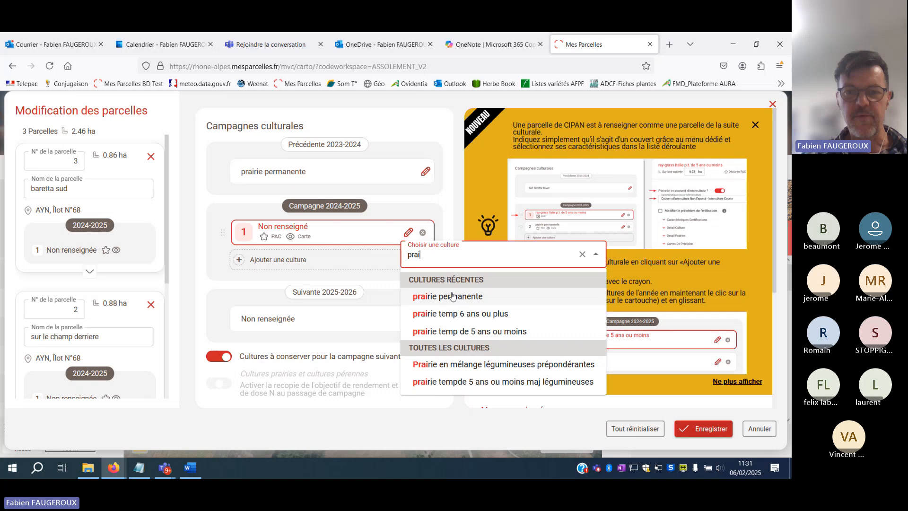
pyautogui.click(573, 296)
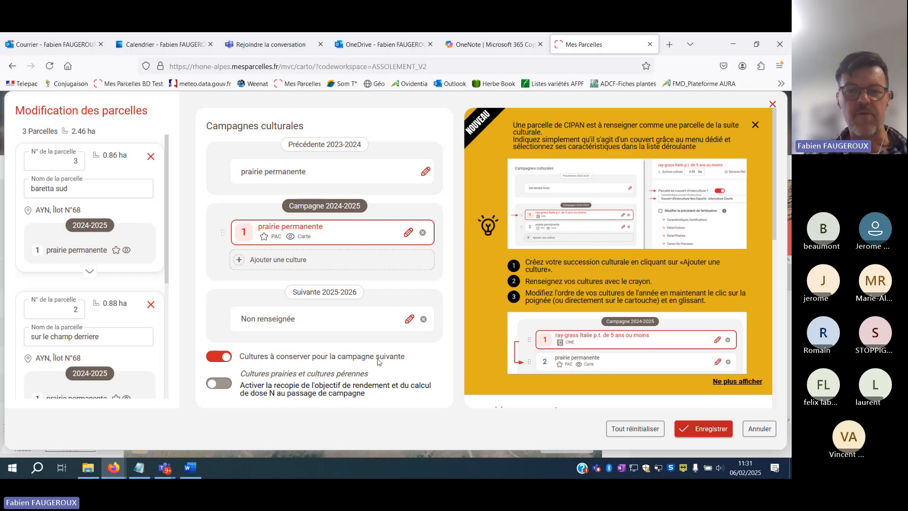
# Keep the crops for the following campaign and activate the carry-over of the yield objective and N dose calculation.
pyautogui.click(224, 360)
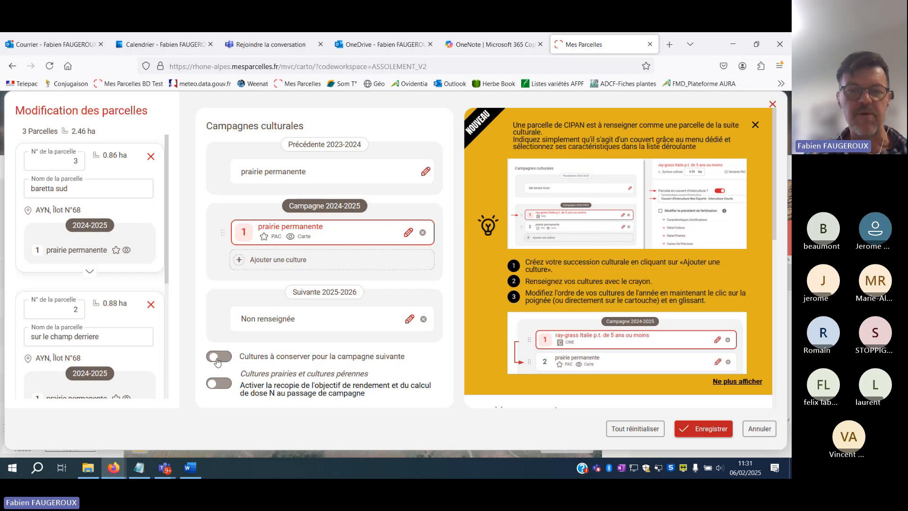
pyautogui.click(223, 361)
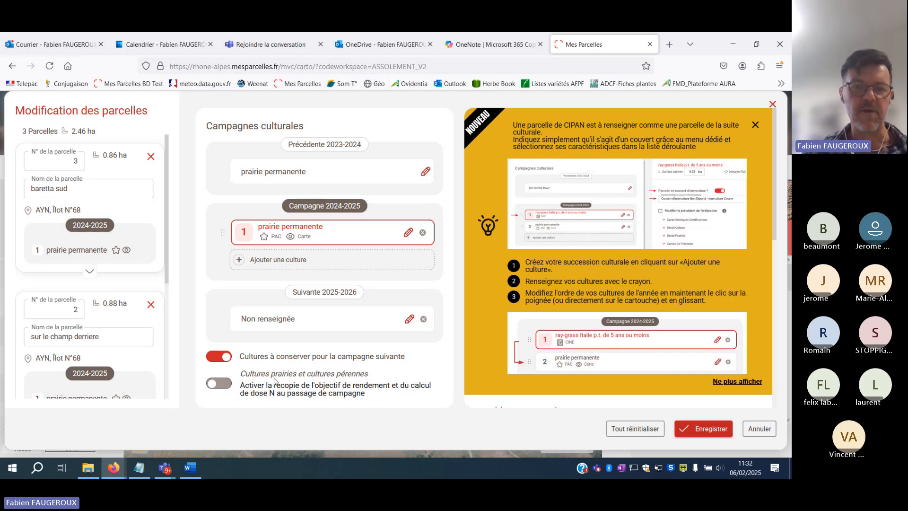
pyautogui.click(222, 384)
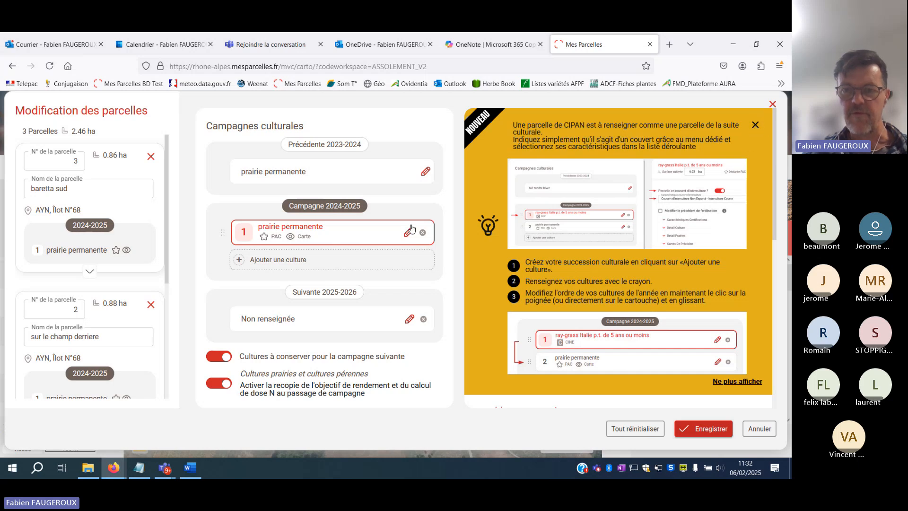
# Dismiss the crop succession help and mark the permanent grassland as grazed (Paturée) in its grassland details.
pyautogui.click(754, 125)
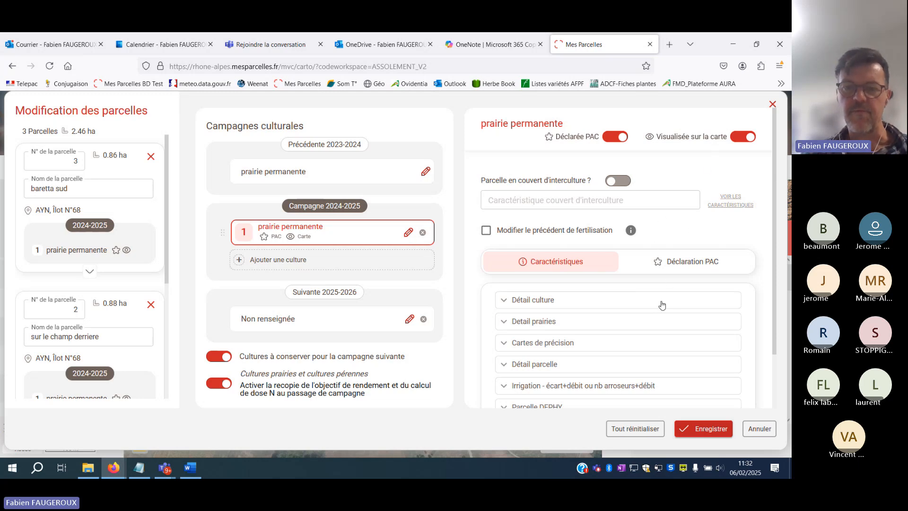
pyautogui.scroll(-2, 643, 306)
pyautogui.scroll(-1, 640, 308)
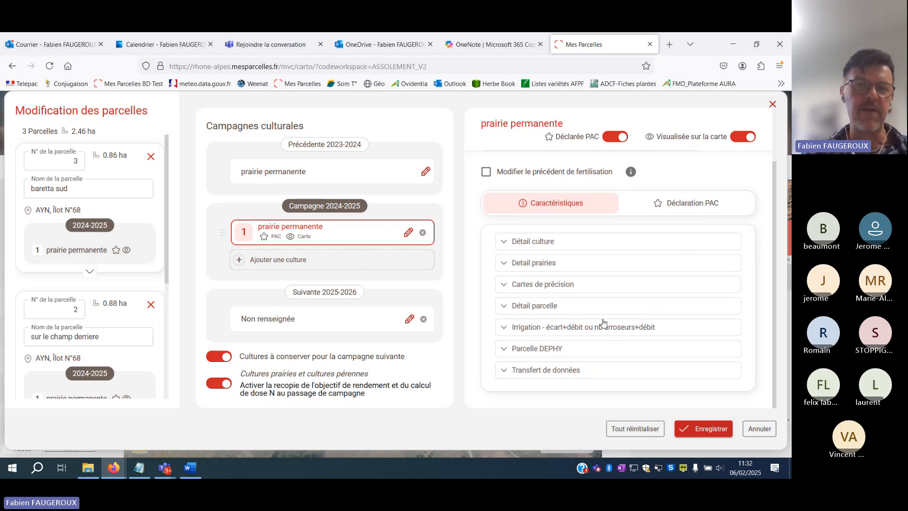
pyautogui.click(504, 265)
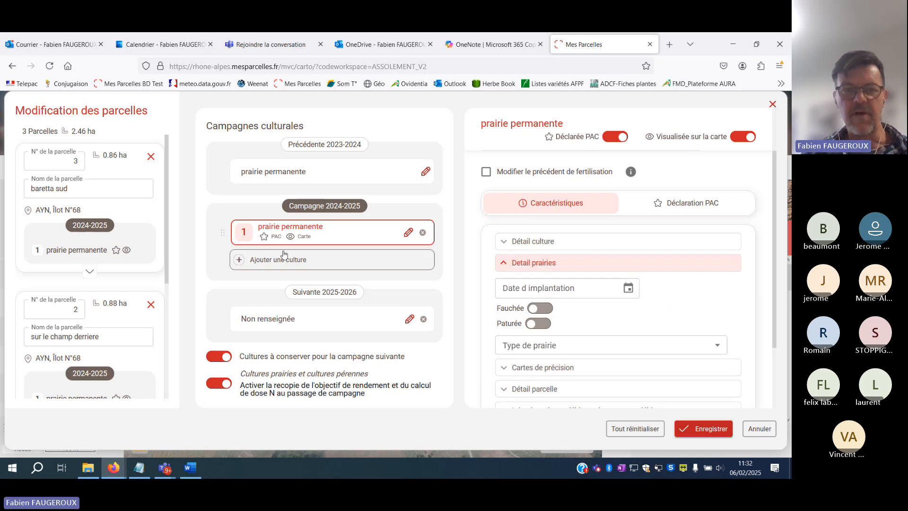
pyautogui.click(546, 325)
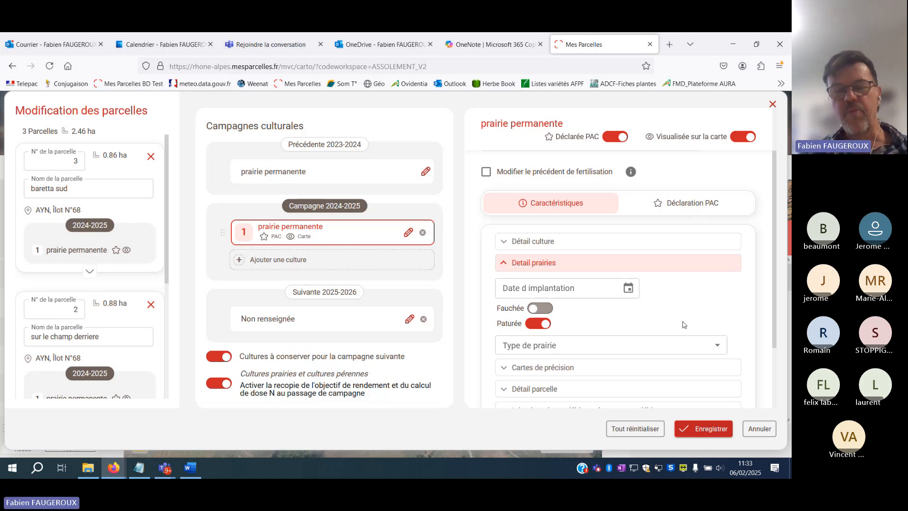
pyautogui.scroll(-2, 685, 325)
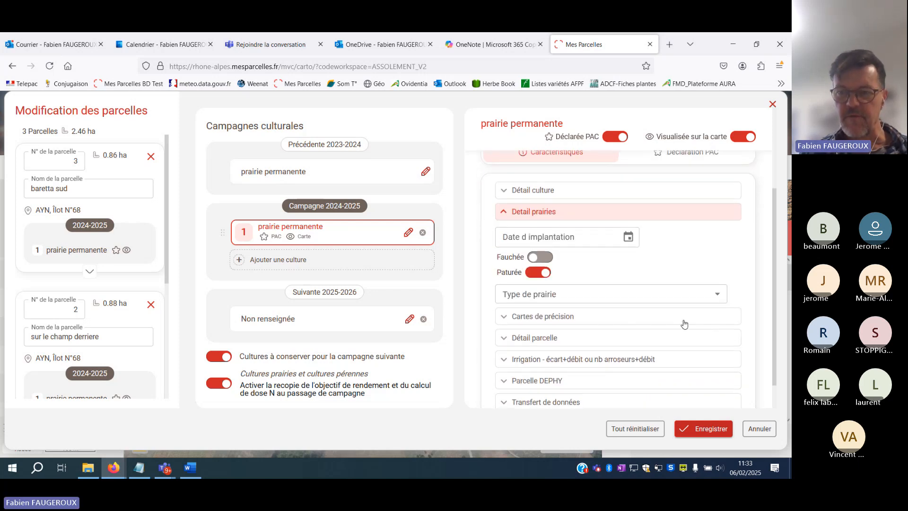
pyautogui.scroll(1, 685, 324)
pyautogui.scroll(-2, 684, 324)
pyautogui.scroll(1, 683, 323)
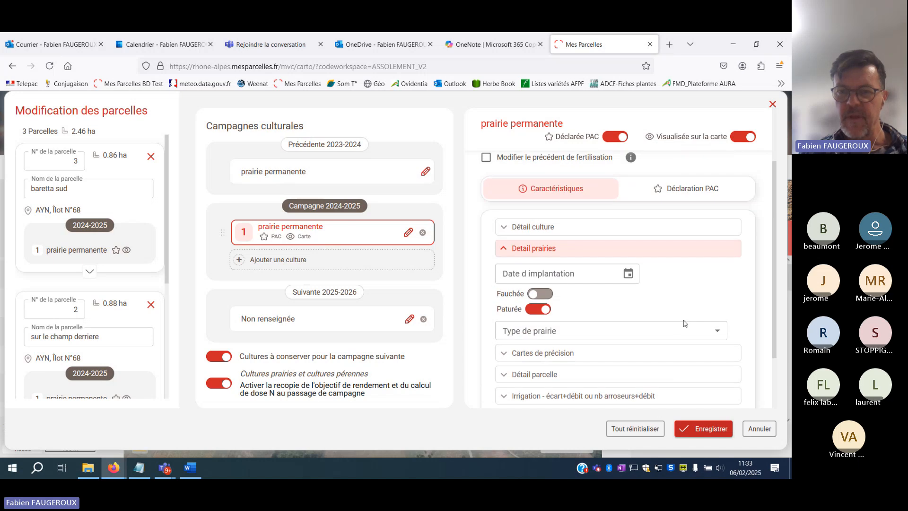
pyautogui.scroll(1, 683, 324)
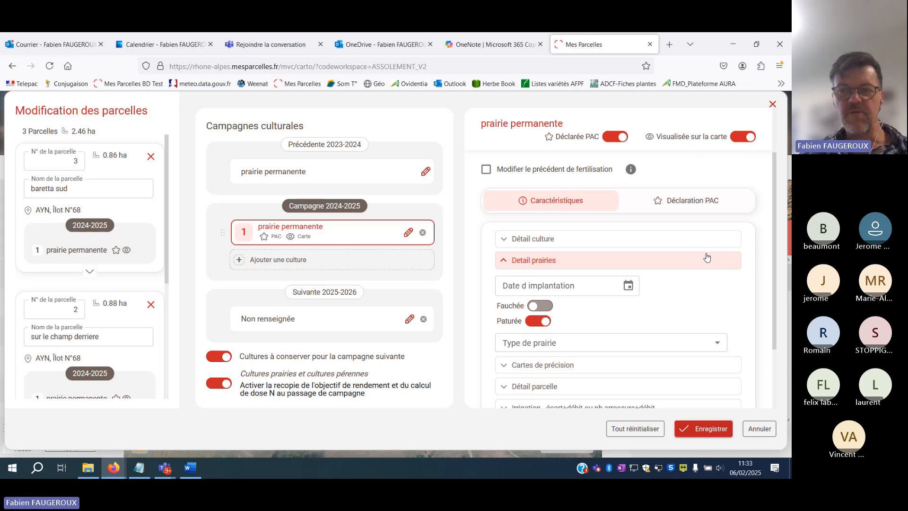
# Set the PAC declaration's Précision to "002 (Essentiellement pâturée)" for the permanent grassland.
pyautogui.click(674, 201)
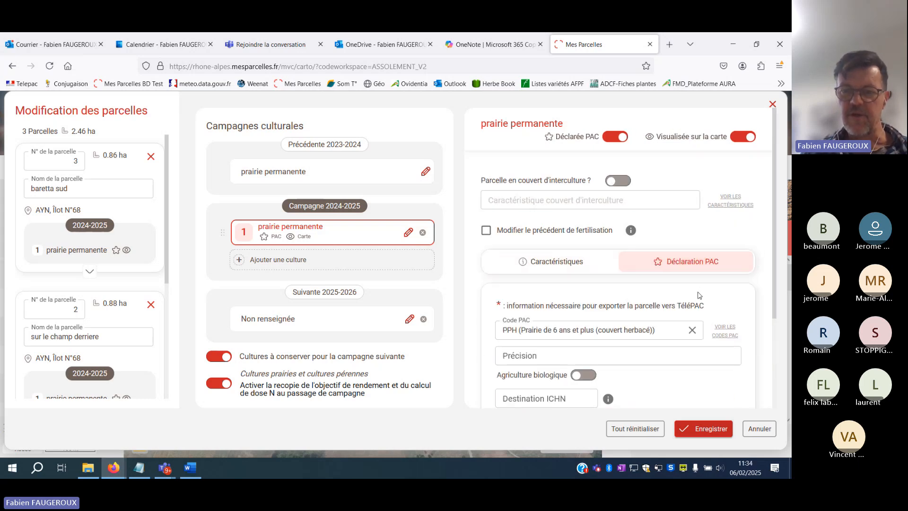
pyautogui.scroll(-2, 700, 293)
pyautogui.scroll(-1, 699, 297)
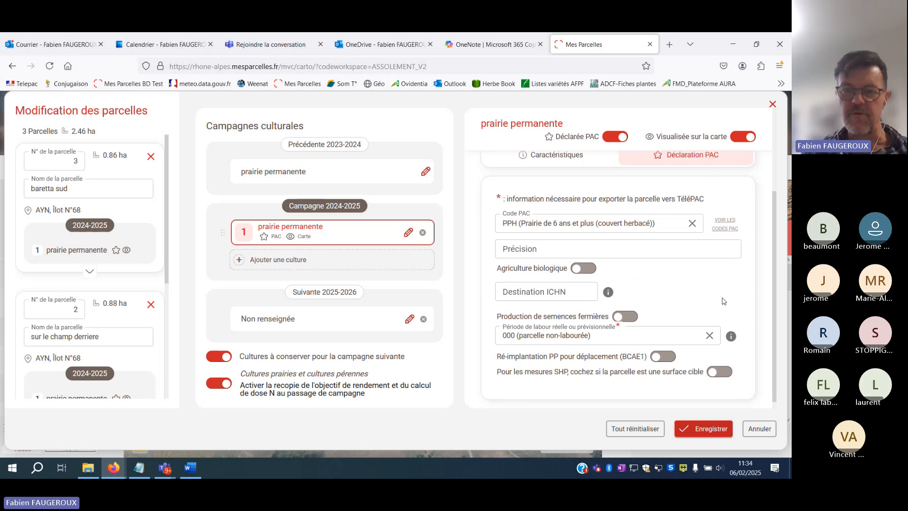
pyautogui.scroll(-1, 710, 275)
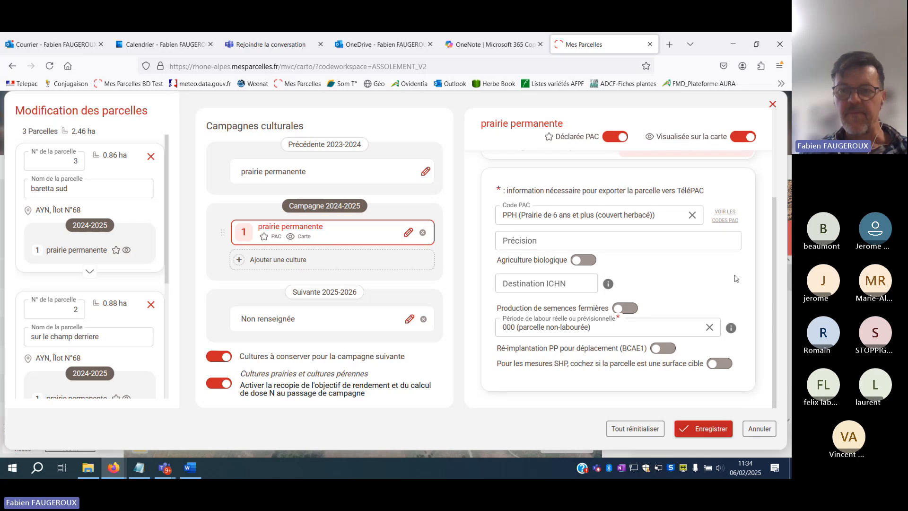
pyautogui.click(604, 242)
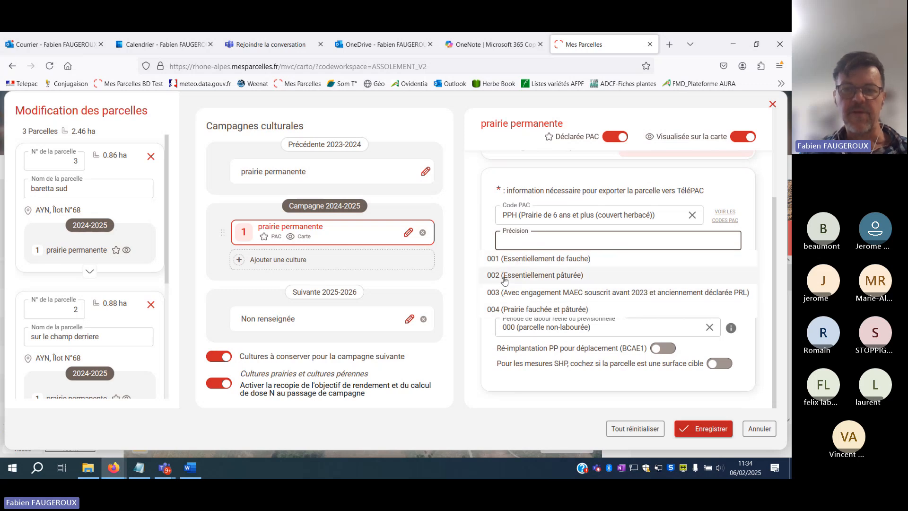
pyautogui.click(557, 278)
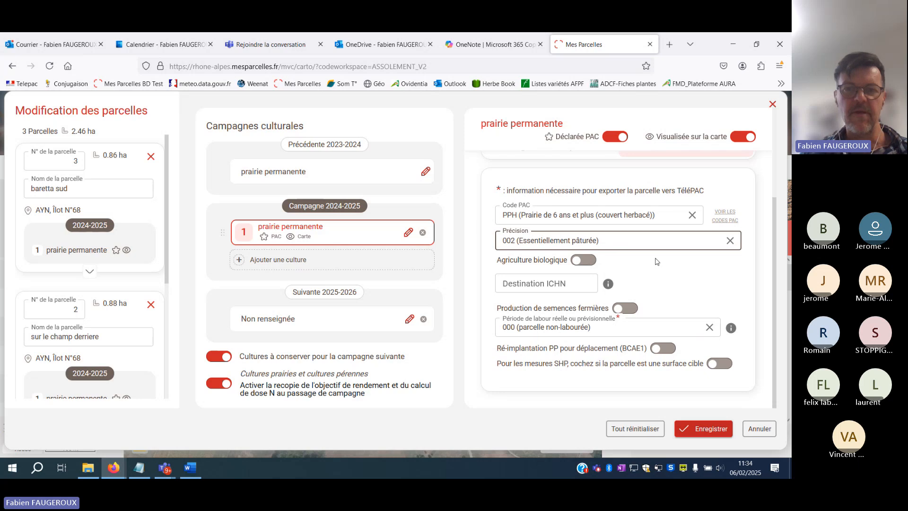
pyautogui.click(632, 243)
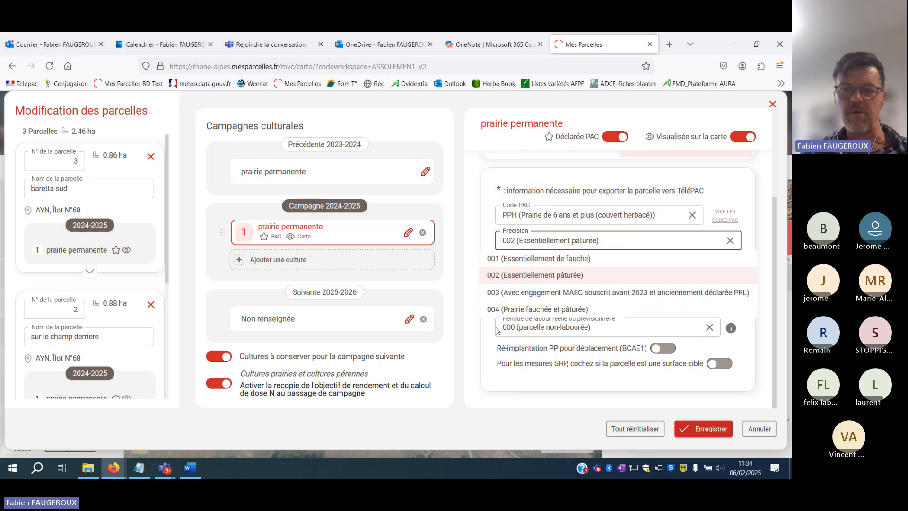
pyautogui.click(544, 276)
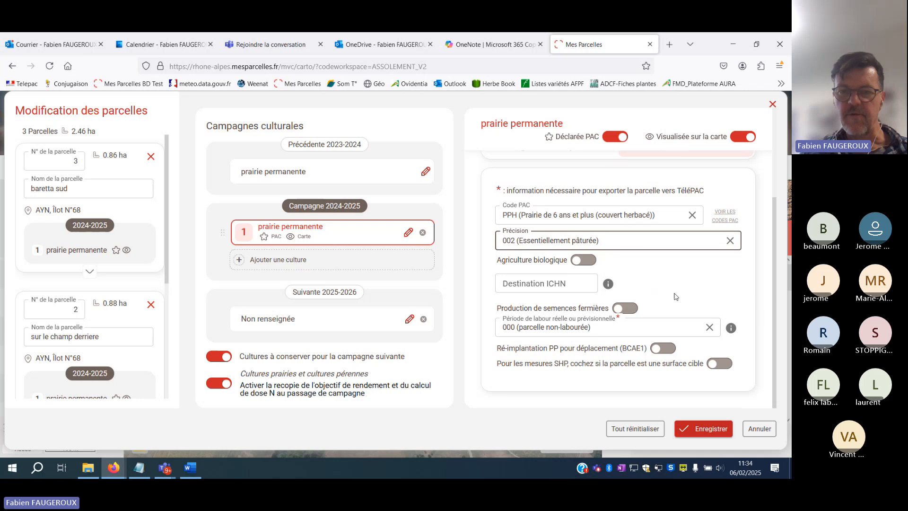
# Set the ploughing period to "000 (parcelle non-labourée)" and save the group modification.
pyautogui.click(562, 335)
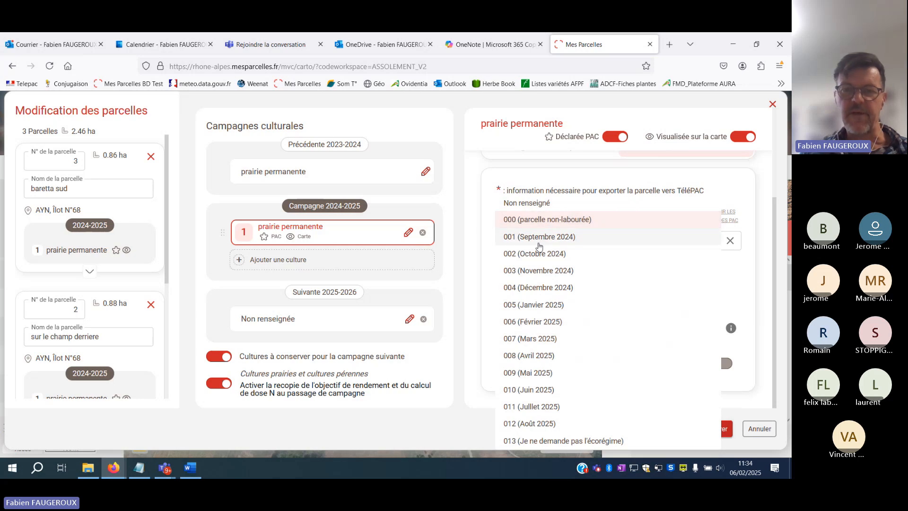
pyautogui.click(523, 219)
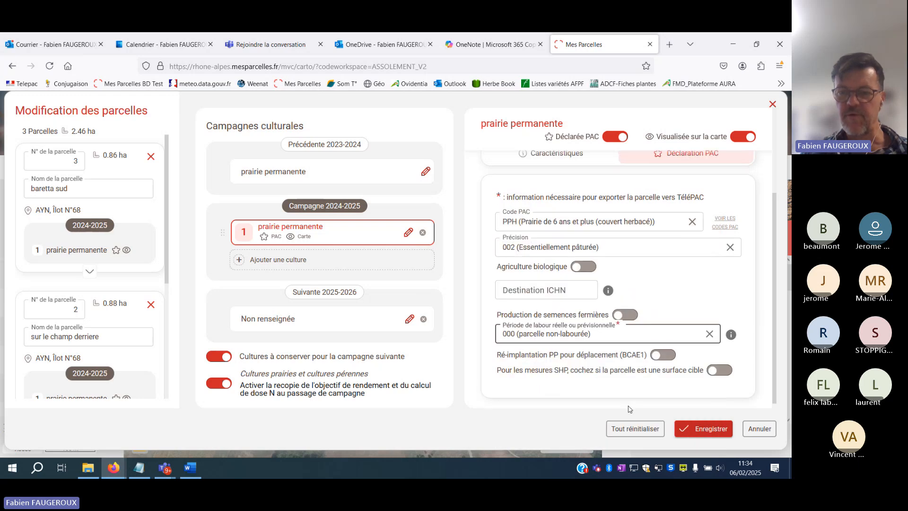
pyautogui.scroll(2, 631, 408)
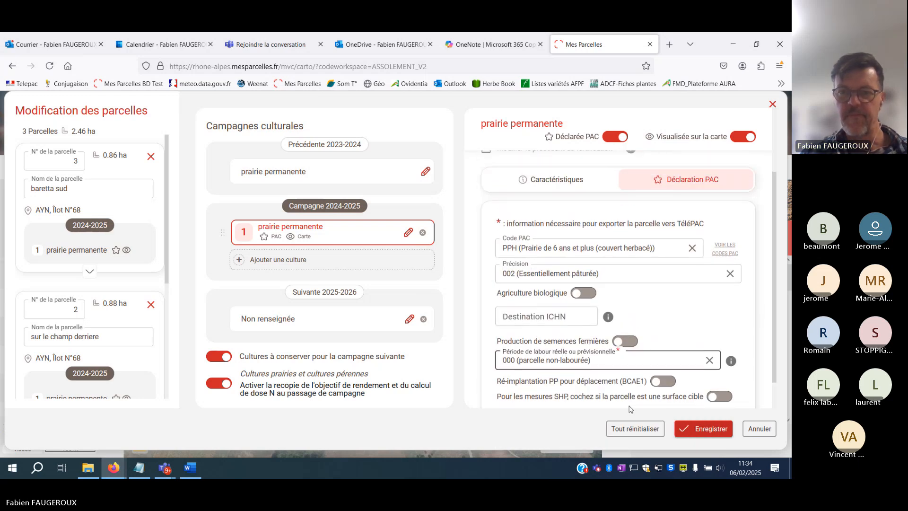
pyautogui.scroll(-1, 630, 409)
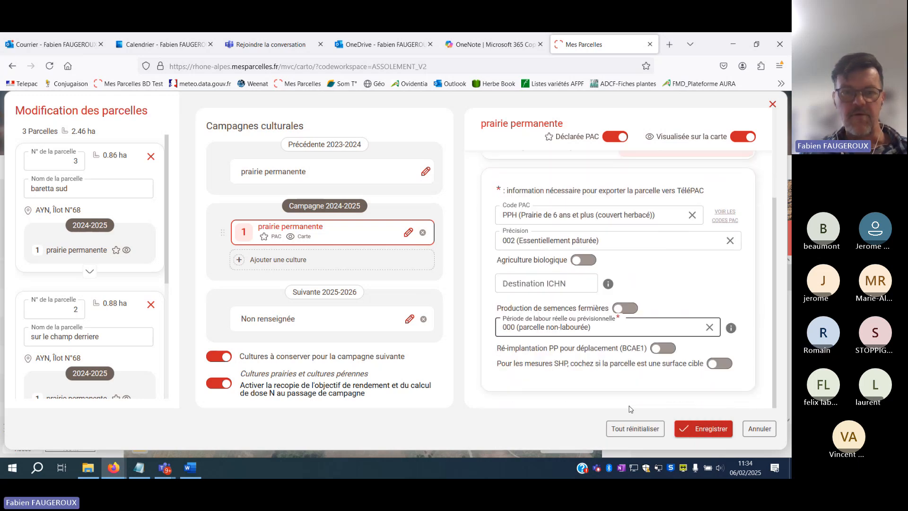
pyautogui.click(701, 430)
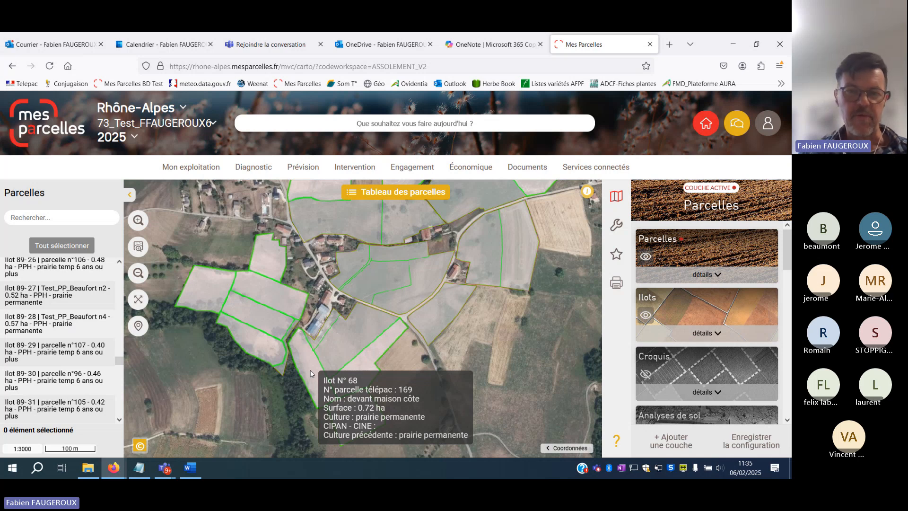
pyautogui.scroll(1, 514, 344)
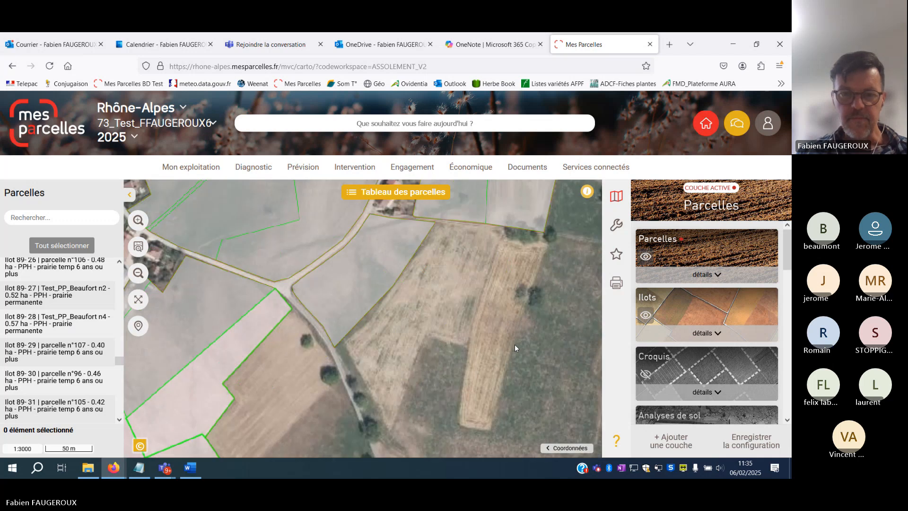
pyautogui.scroll(-1, 507, 337)
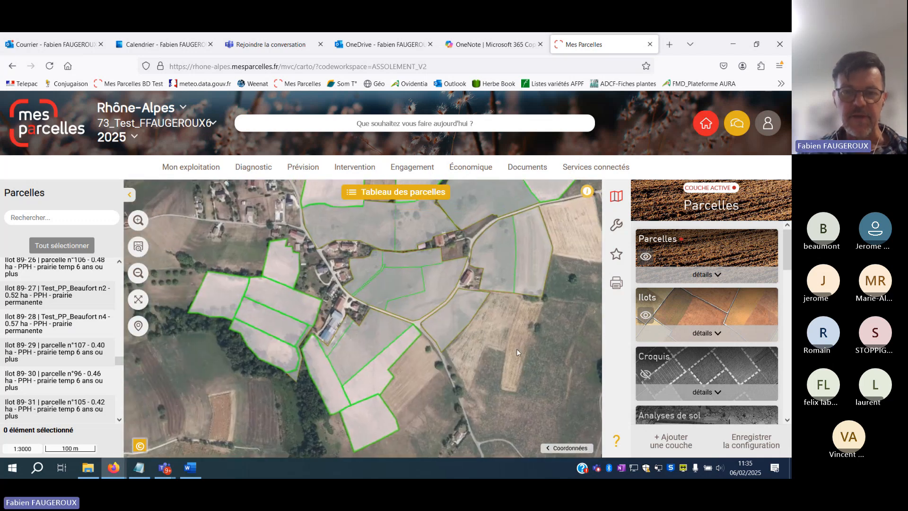
pyautogui.scroll(-1, 516, 348)
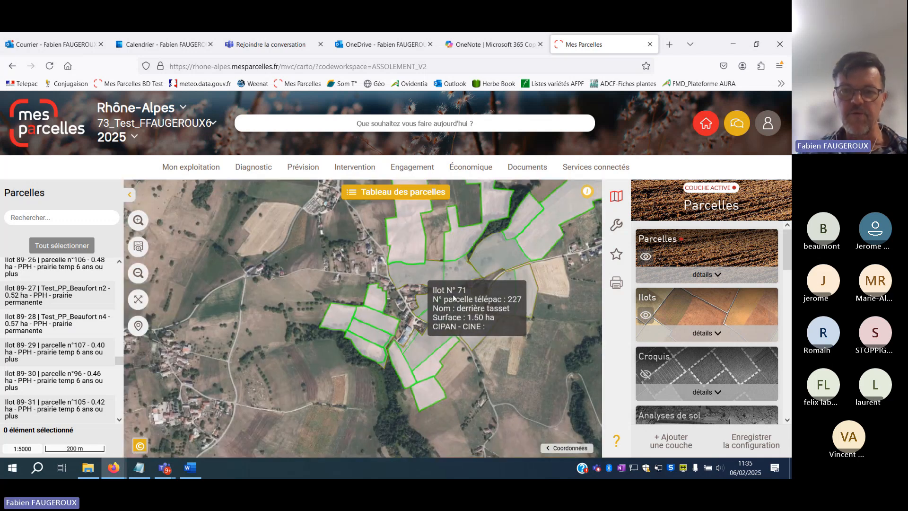
pyautogui.moveTo(453, 297); pyautogui.dragTo(337, 292)
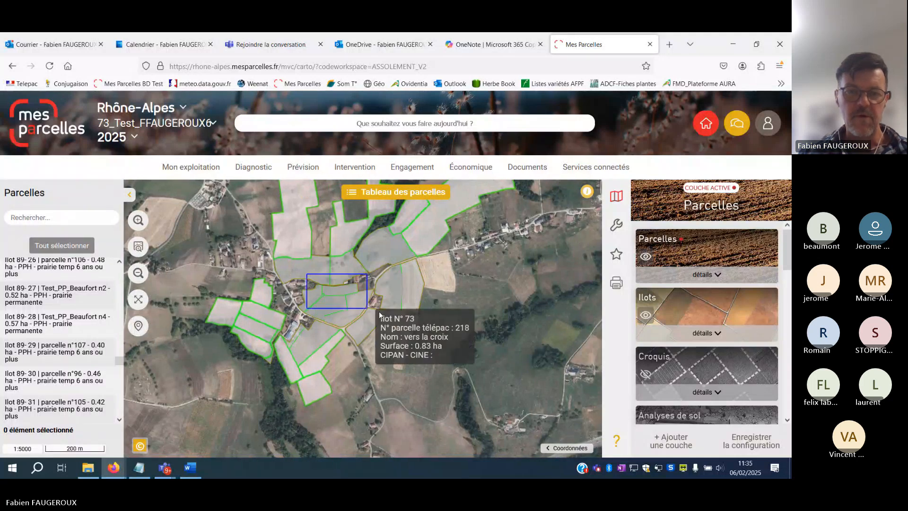
pyautogui.moveTo(380, 314); pyautogui.dragTo(407, 315)
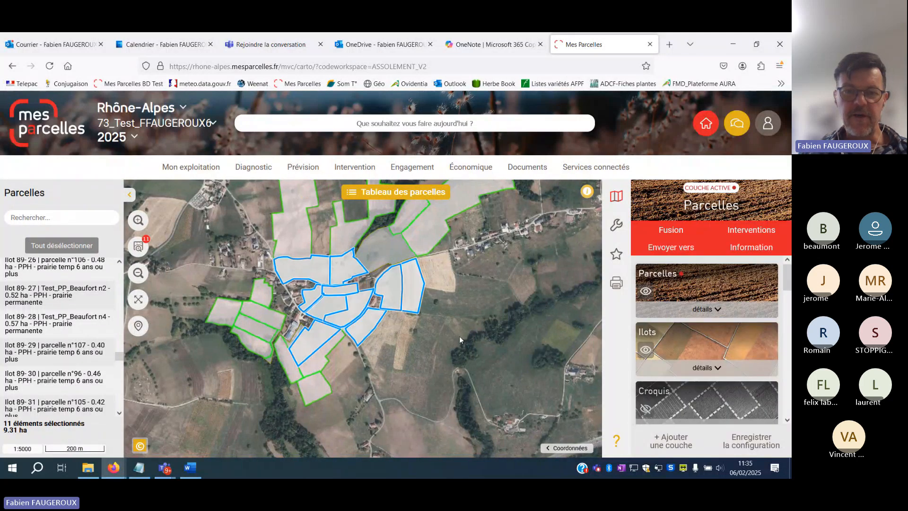
pyautogui.click(392, 257)
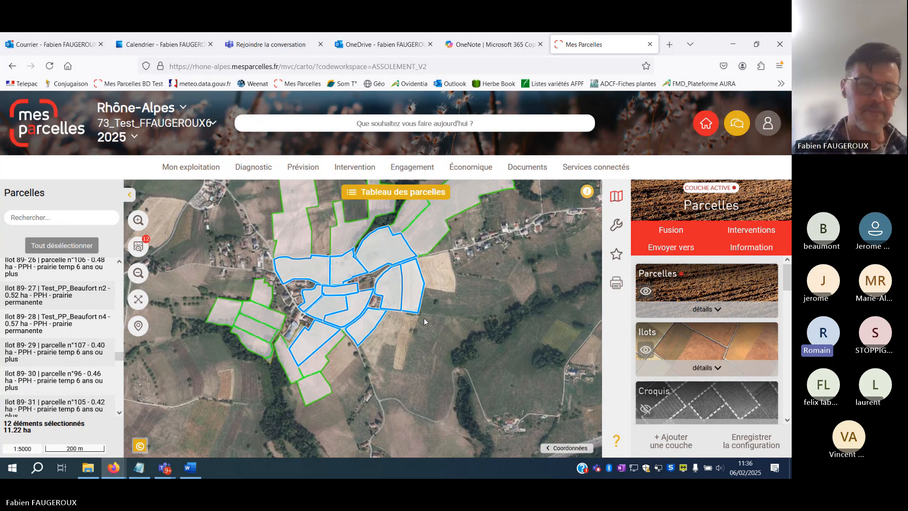
pyautogui.click(56, 247)
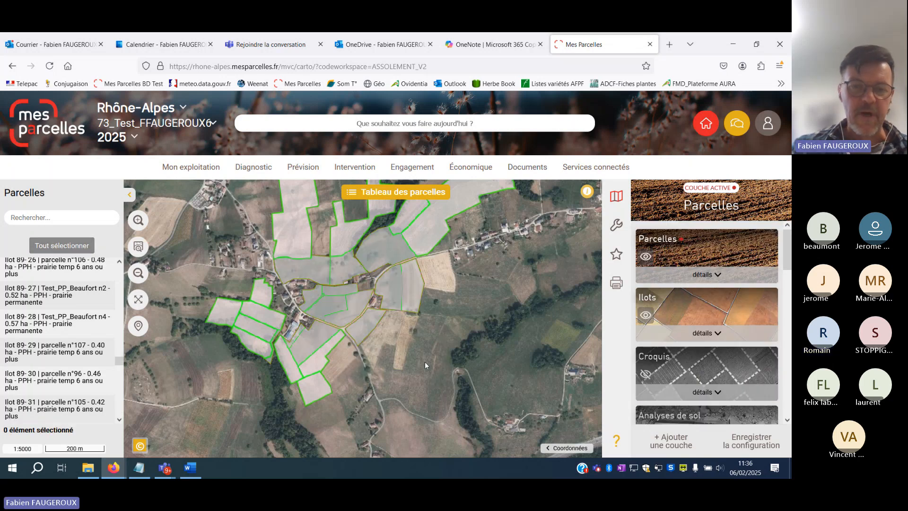
# Locate the winter wheat parcels on the map and select only the parcel Dessous Francin route in îlot 32.
pyautogui.scroll(-2, 268, 355)
pyautogui.scroll(-3, 268, 355)
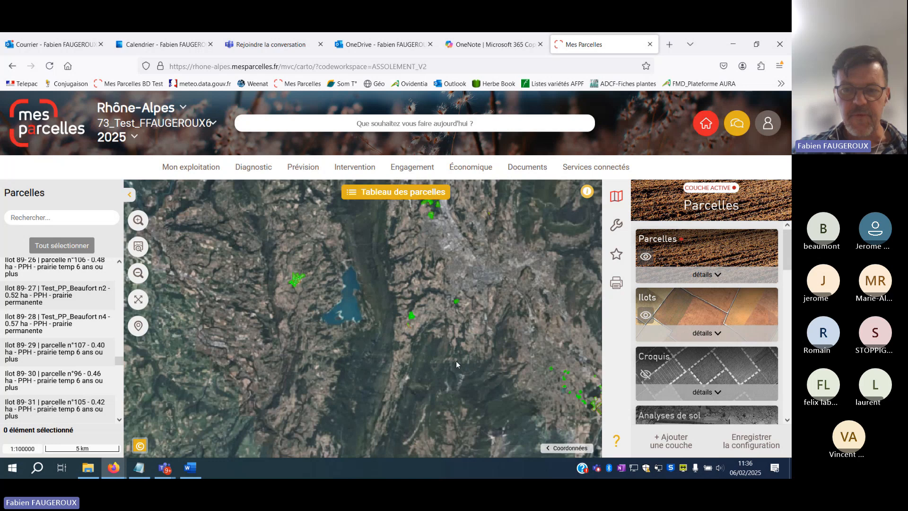
pyautogui.scroll(2, 412, 321)
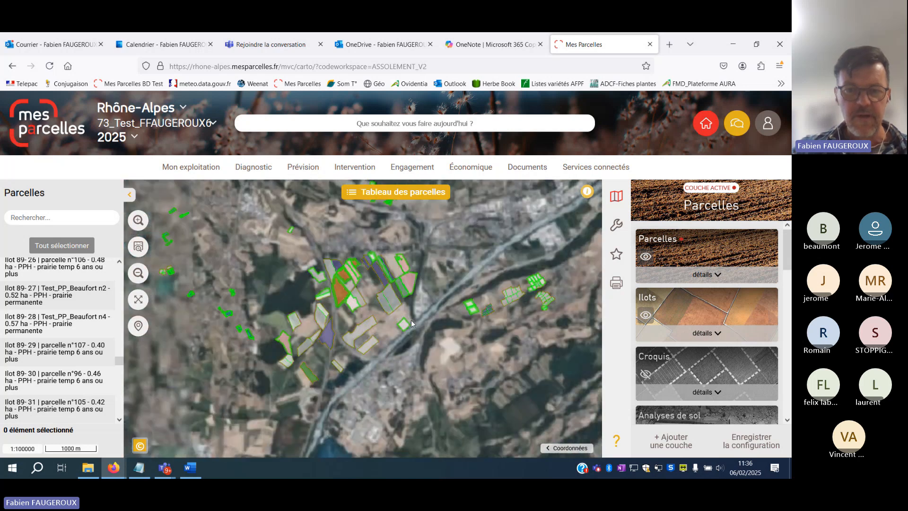
pyautogui.scroll(3, 411, 324)
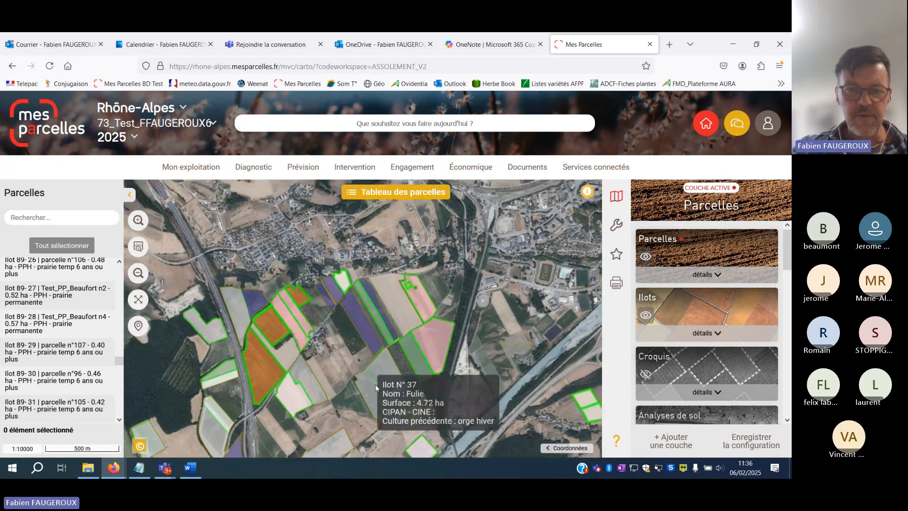
pyautogui.scroll(1, 376, 388)
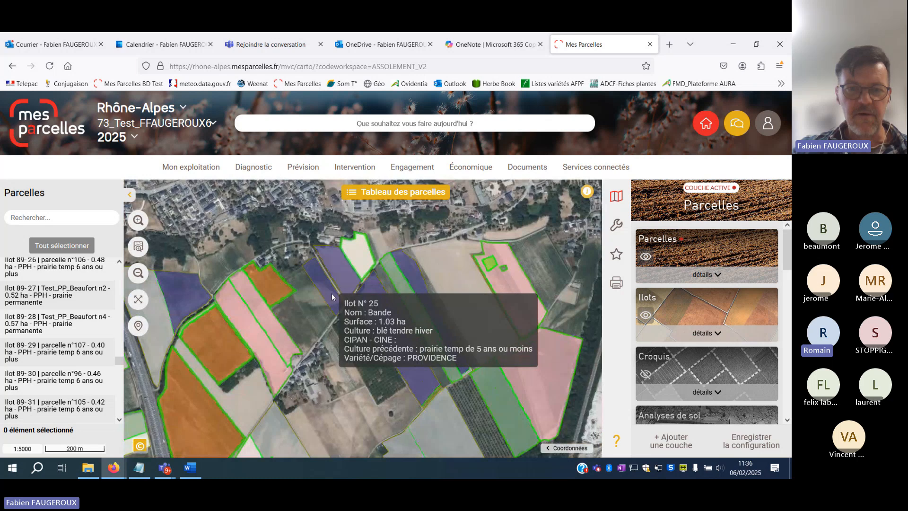
pyautogui.click(332, 297)
pyautogui.click(342, 282)
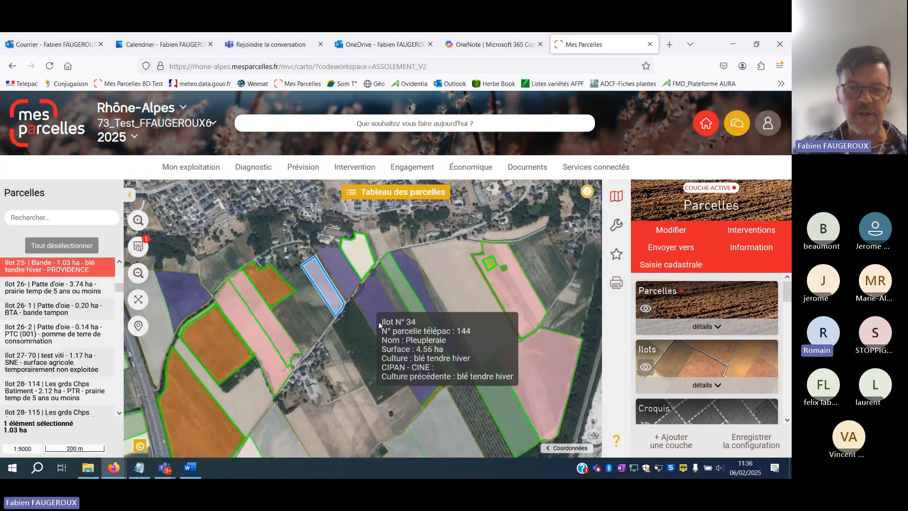
pyautogui.click(337, 276)
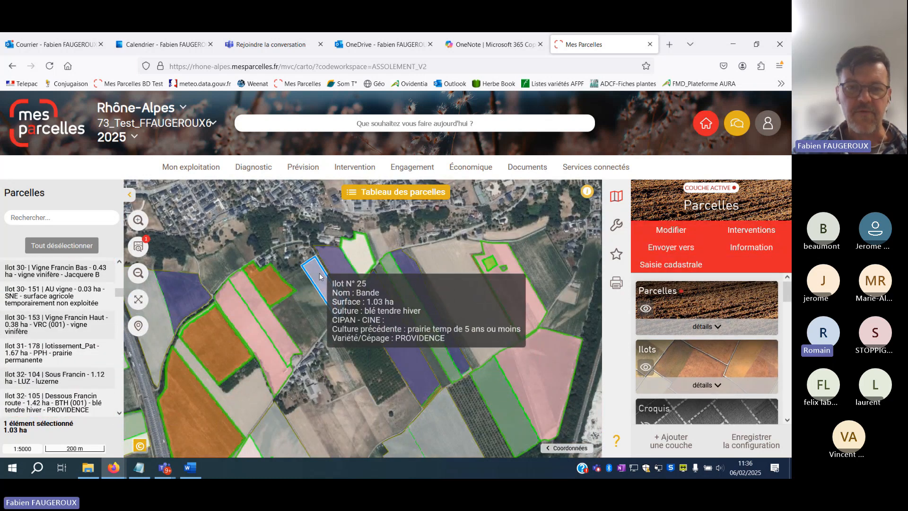
pyautogui.click(333, 267)
pyautogui.click(323, 288)
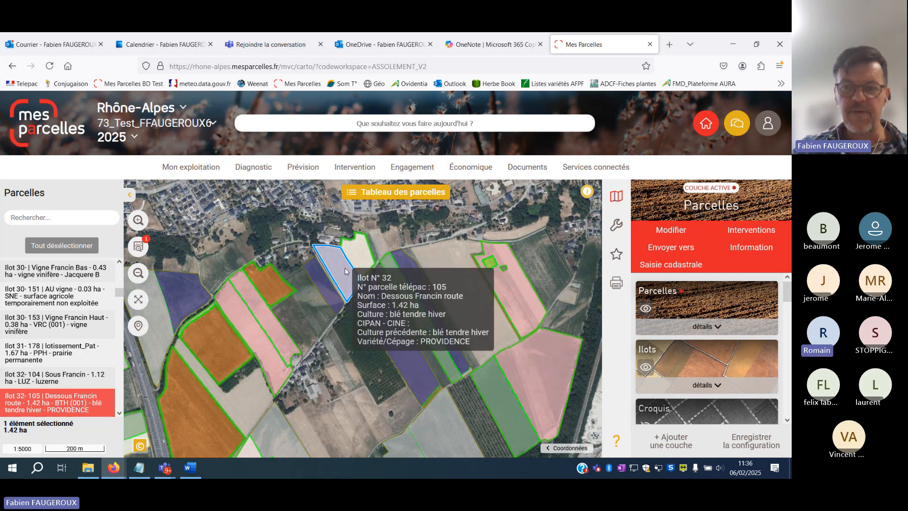
# Consult the recorded interventions of the parcel Dessous Francin route and return to the parcel actions.
pyautogui.click(743, 230)
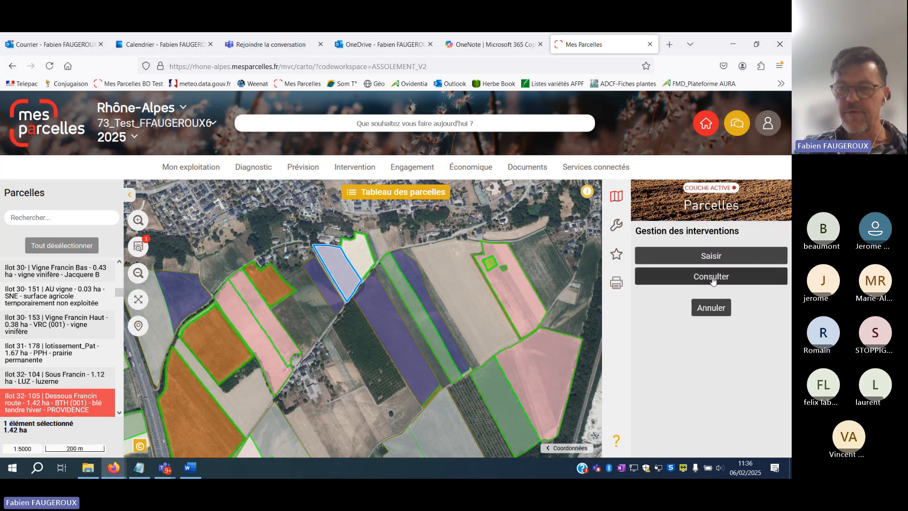
pyautogui.click(729, 278)
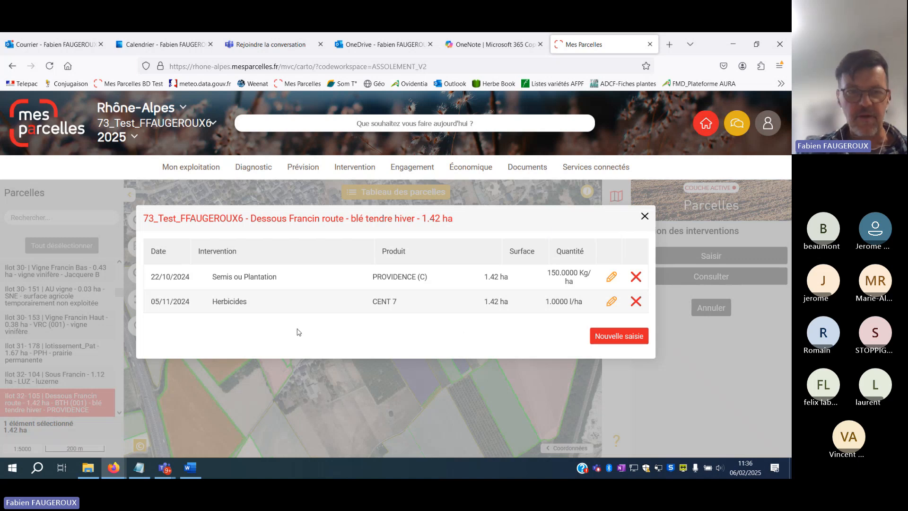
pyautogui.click(645, 216)
pyautogui.click(710, 308)
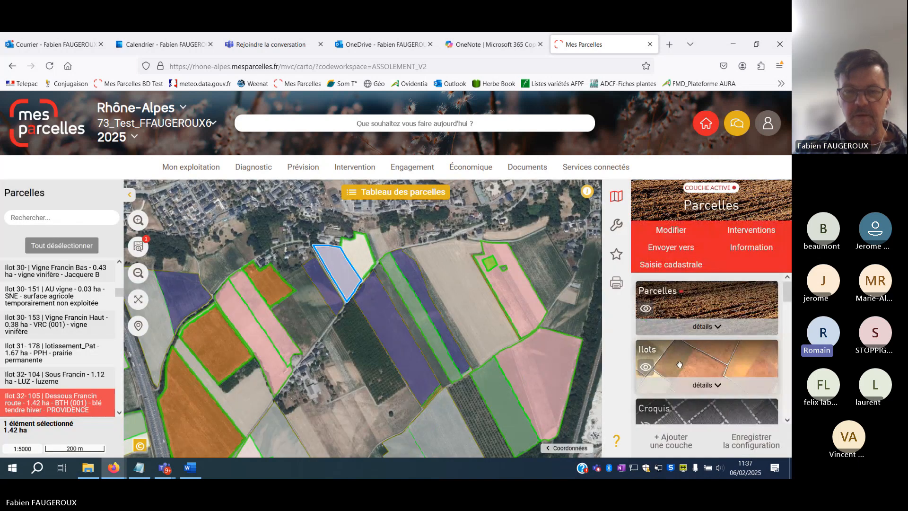
# Add the îlot 25 parcel Bande to the selection and open the information of both parcels for group modification.
pyautogui.moveTo(341, 314)
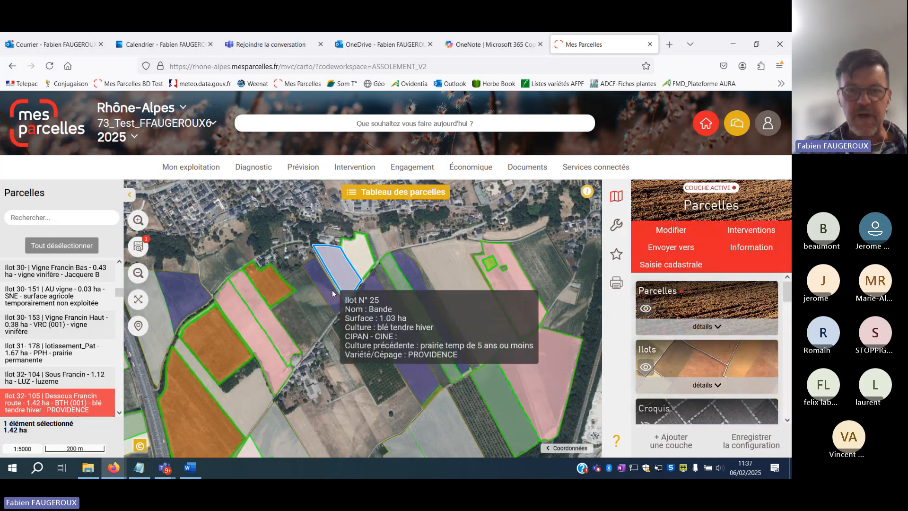
pyautogui.keyDown('ctrl'); pyautogui.click(341, 313); pyautogui.keyUp('ctrl')
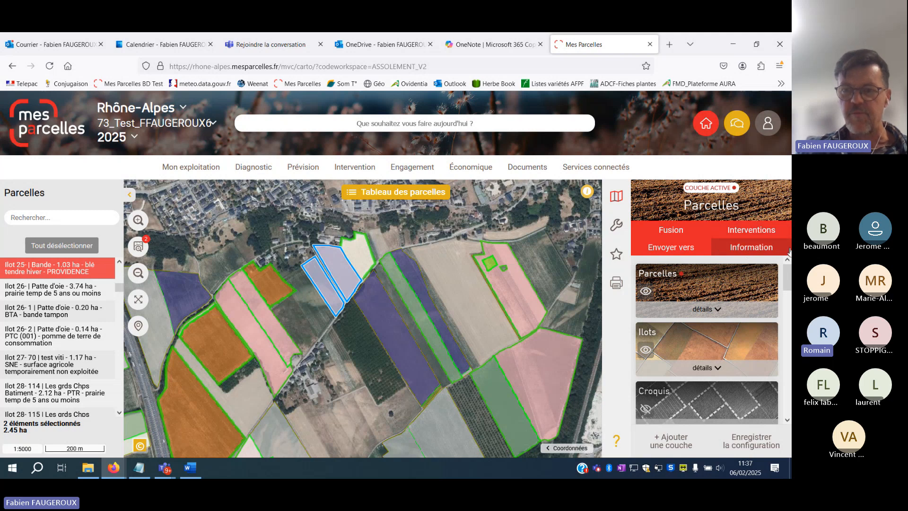
pyautogui.click(749, 248)
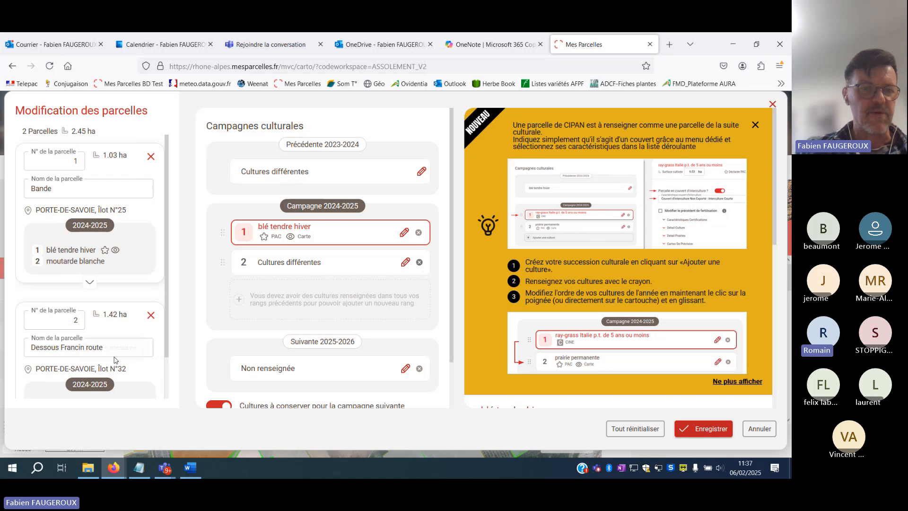
pyautogui.moveTo(257, 178)
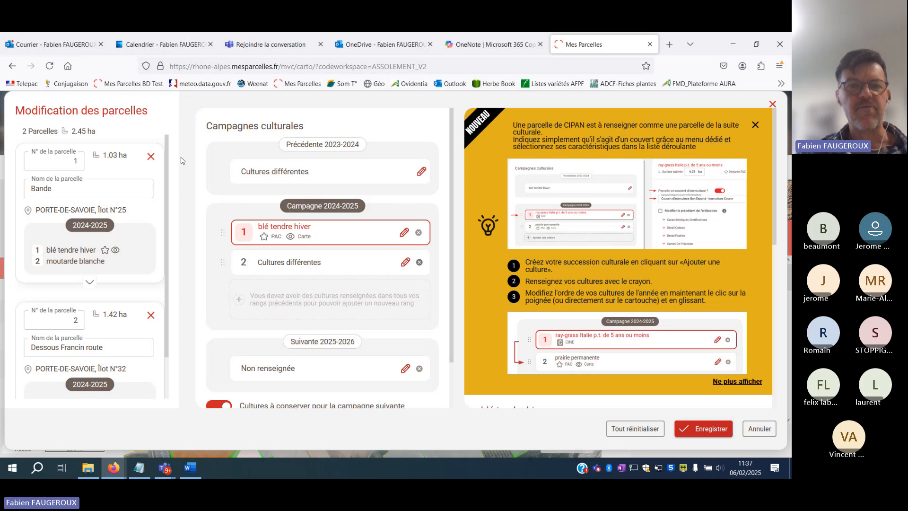
pyautogui.moveTo(269, 174)
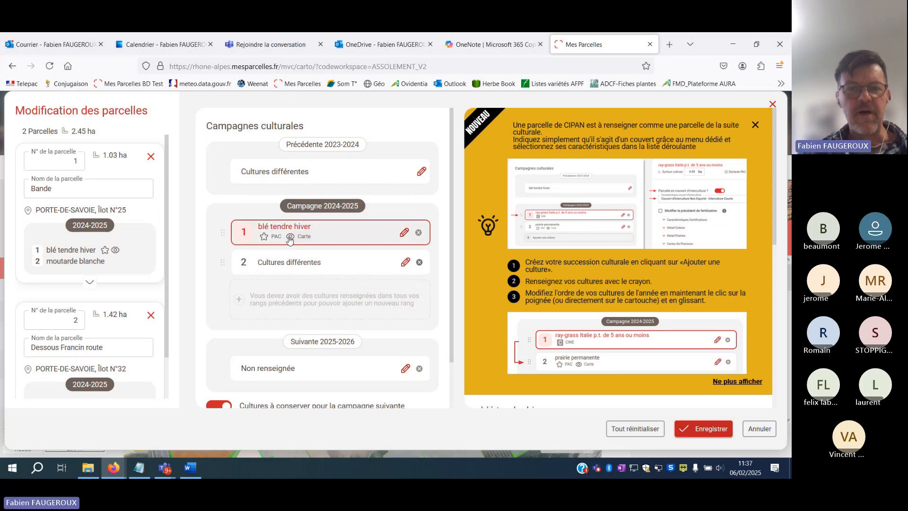
pyautogui.moveTo(290, 240)
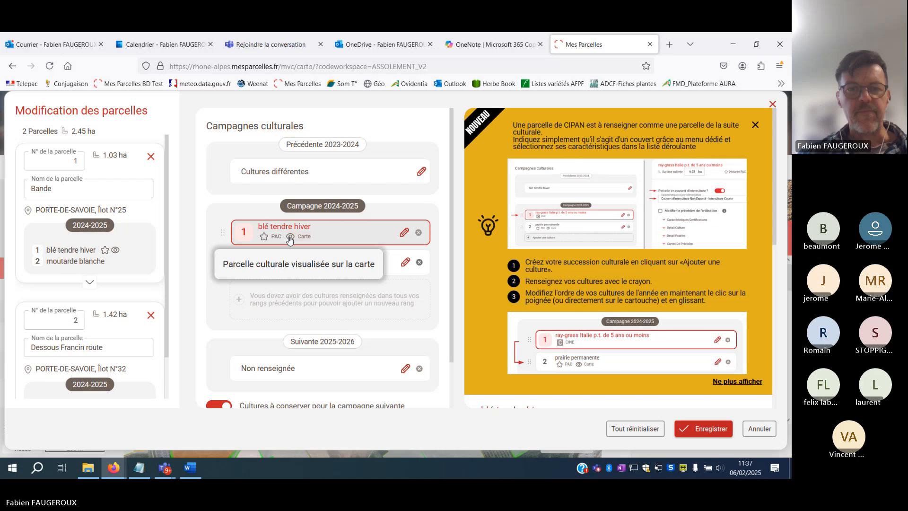
# Change the first 2024-2025 crop of both parcels from winter wheat to "orge hiver".
pyautogui.click(403, 233)
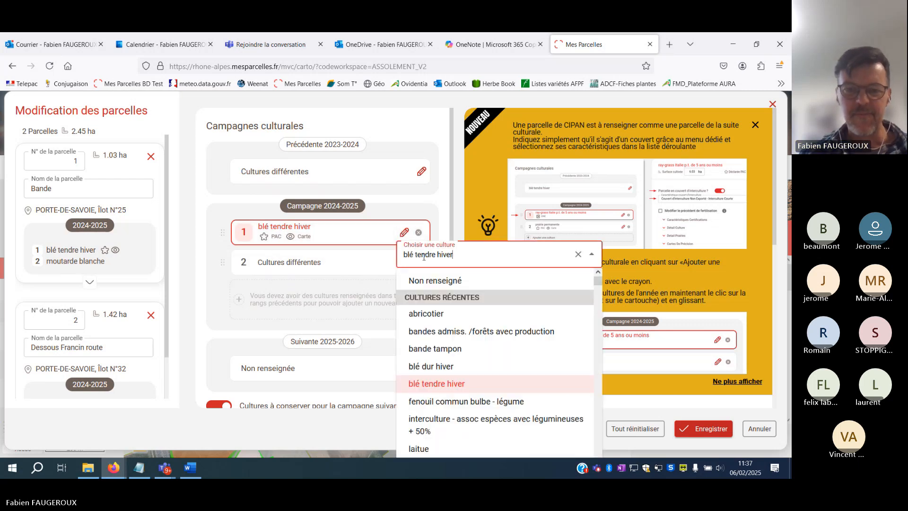
pyautogui.tripleClick(460, 254)
pyautogui.write('org')
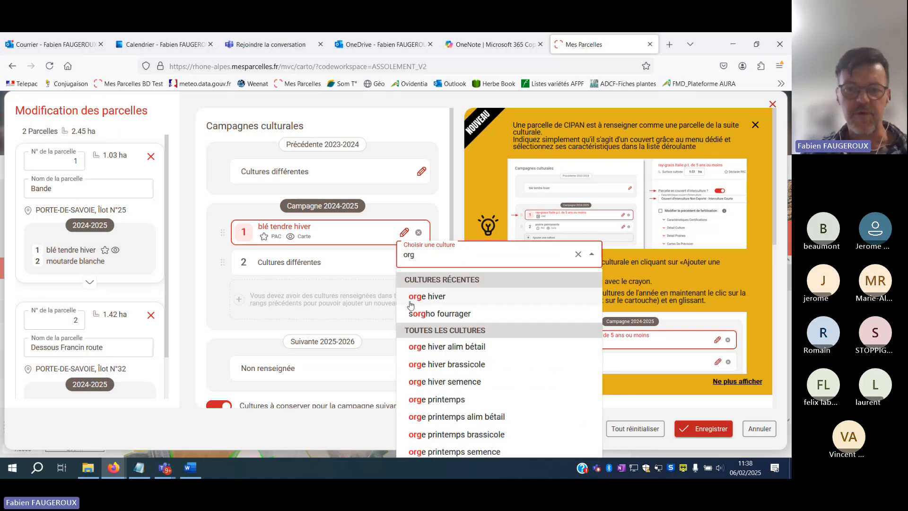
pyautogui.click(411, 298)
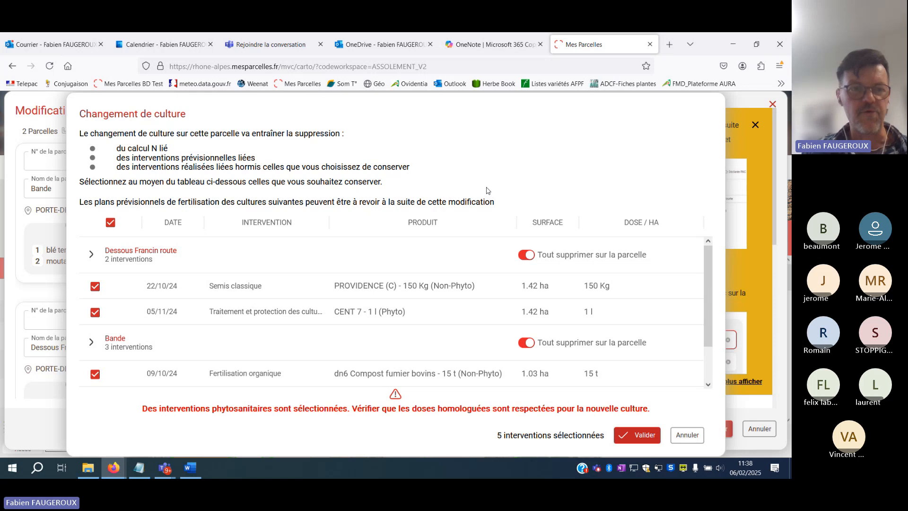
# Review both parcels' linked interventions and exclude Dessous Francin route's 22/10/24 Semis classique (PROVIDENCE) from those kept after the crop change.
pyautogui.scroll(-2, 492, 249)
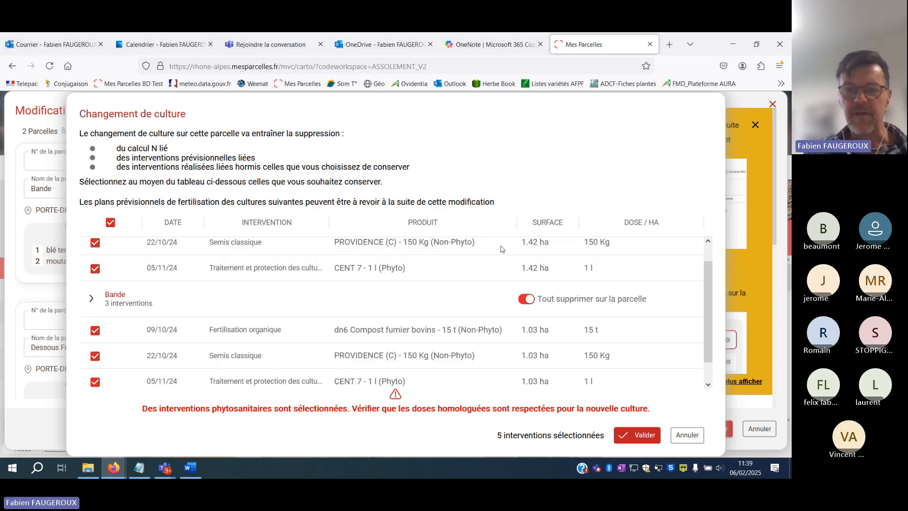
pyautogui.scroll(2, 493, 249)
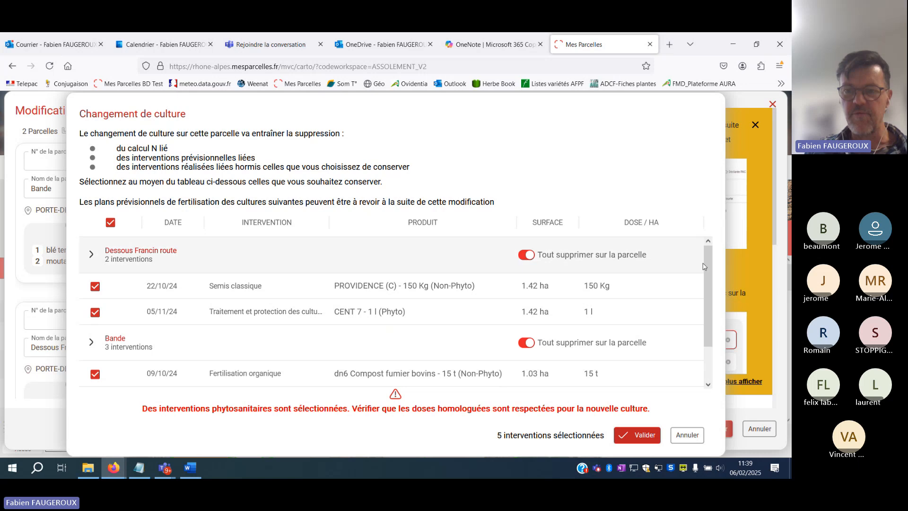
pyautogui.moveTo(707, 265); pyautogui.dragTo(709, 332)
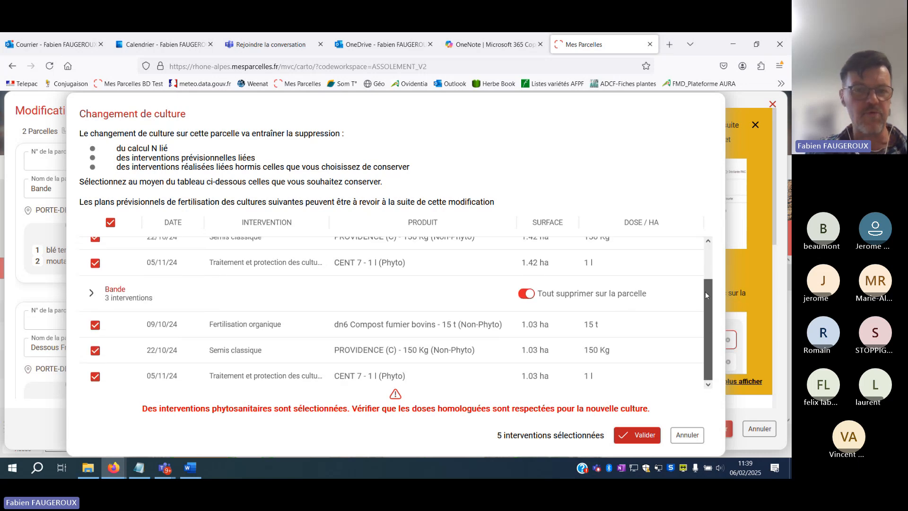
pyautogui.moveTo(705, 291); pyautogui.dragTo(678, 224)
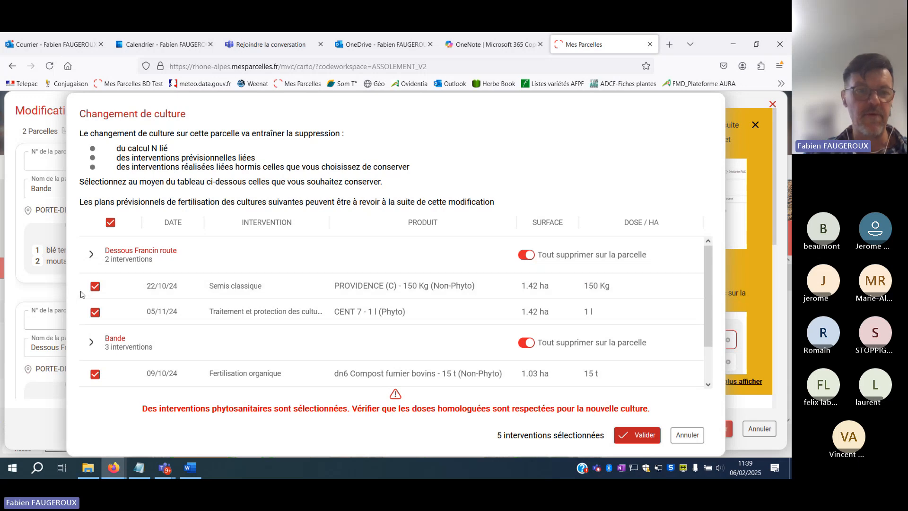
pyautogui.click(95, 286)
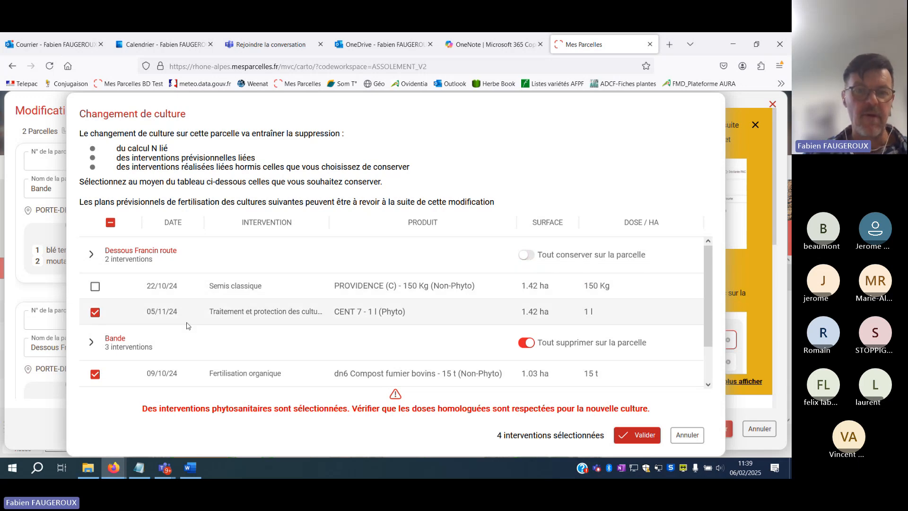
pyautogui.scroll(-1, 327, 309)
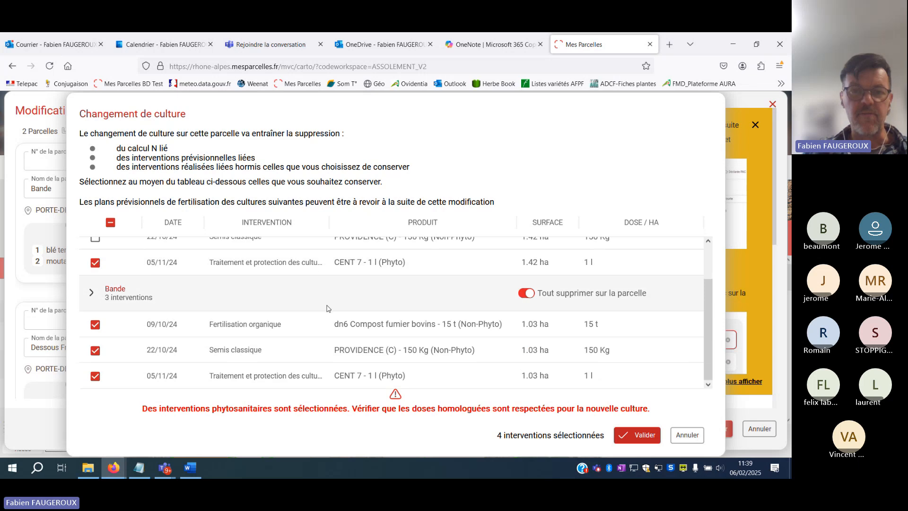
pyautogui.scroll(1, 308, 289)
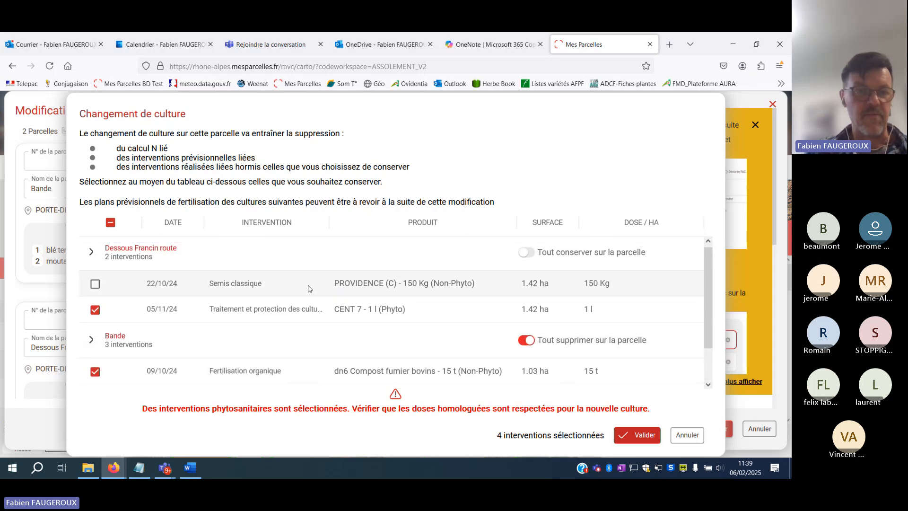
pyautogui.scroll(-1, 294, 310)
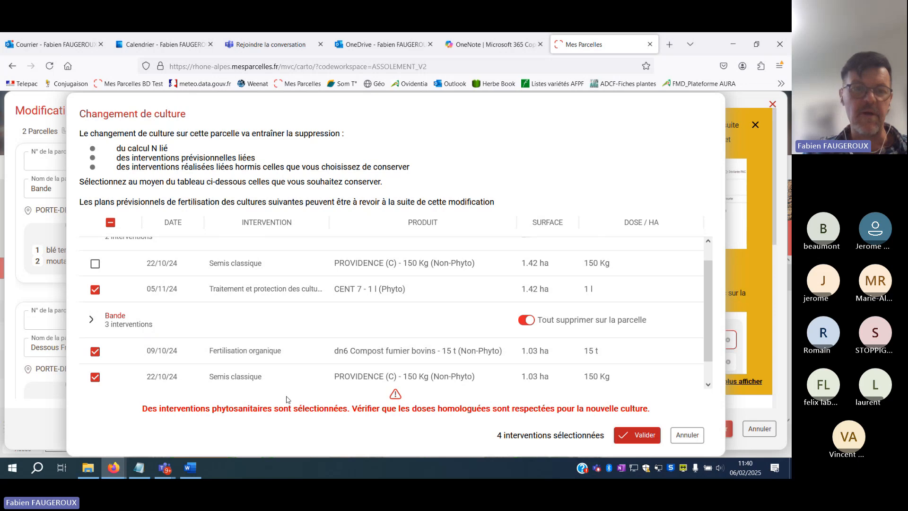
pyautogui.scroll(1, 206, 289)
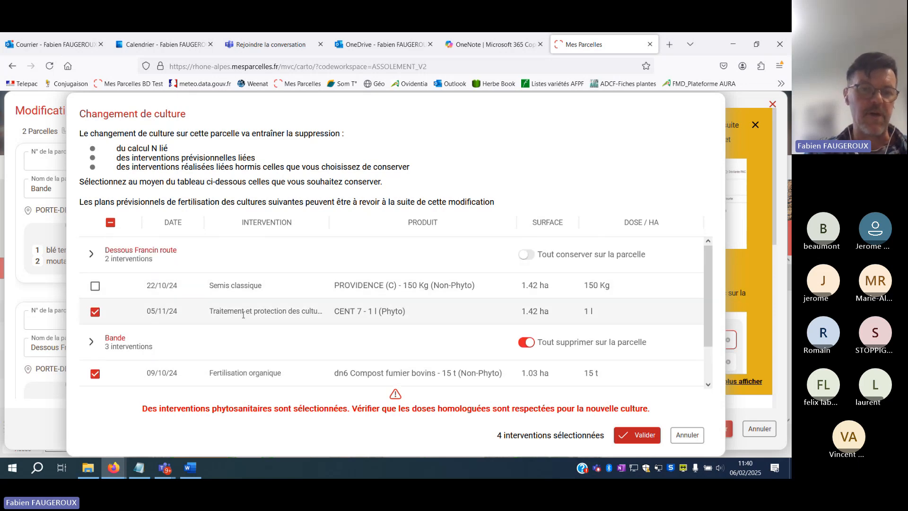
# Exclude the parcel Bande's 22/10/24 Semis classique (PROVIDENCE) from the interventions kept after the crop change.
pyautogui.scroll(-1, 243, 315)
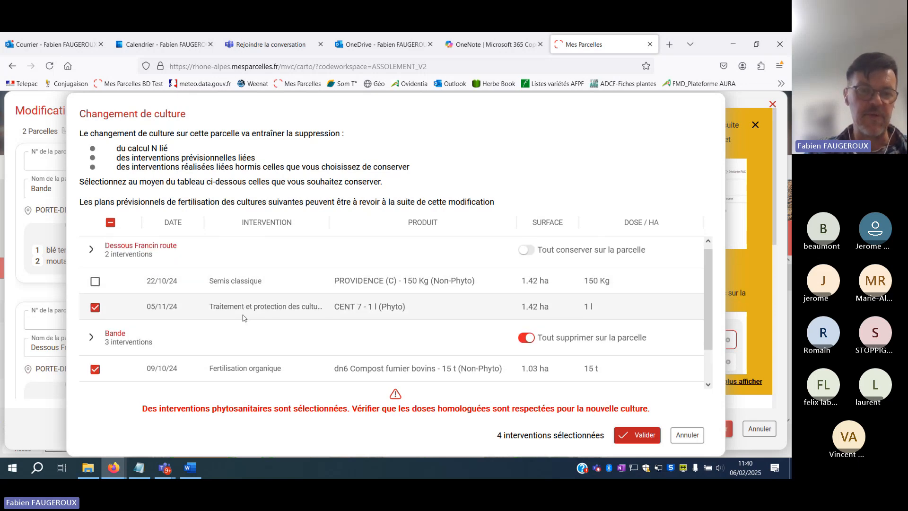
pyautogui.scroll(-1, 244, 318)
pyautogui.scroll(1, 244, 318)
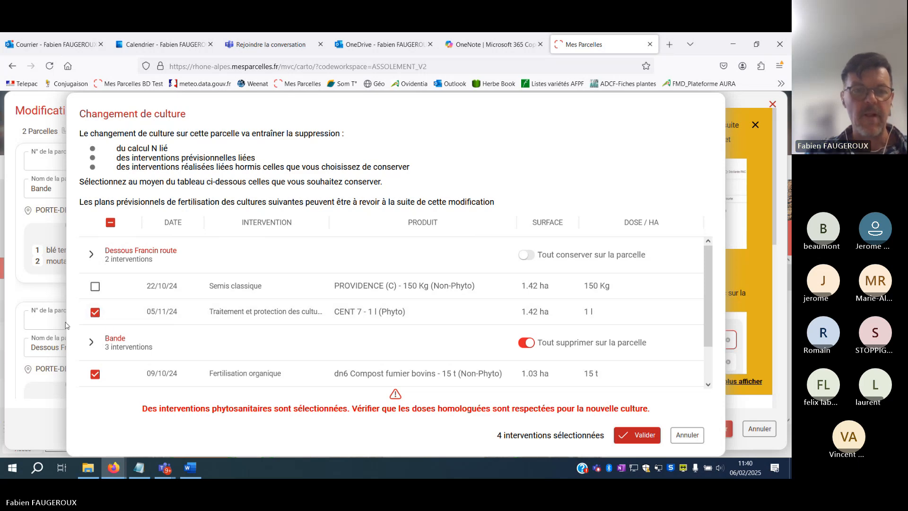
pyautogui.scroll(-2, 142, 345)
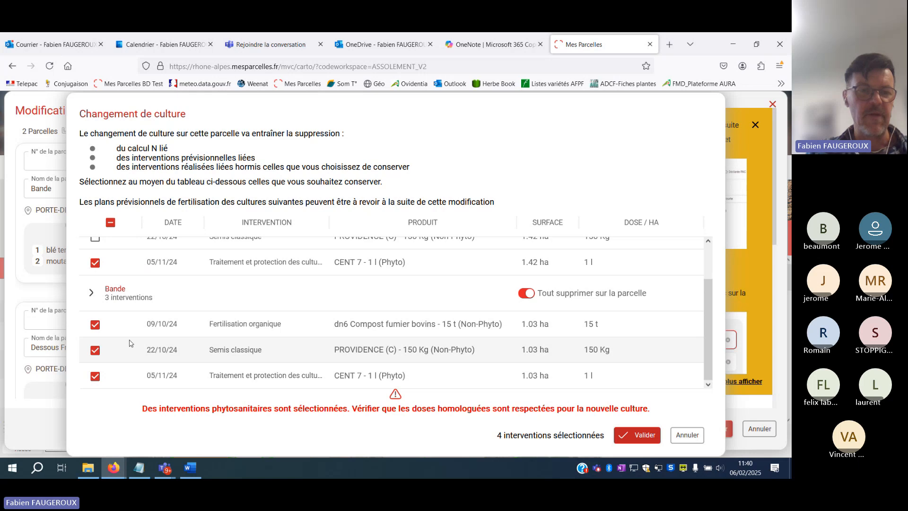
pyautogui.click(95, 351)
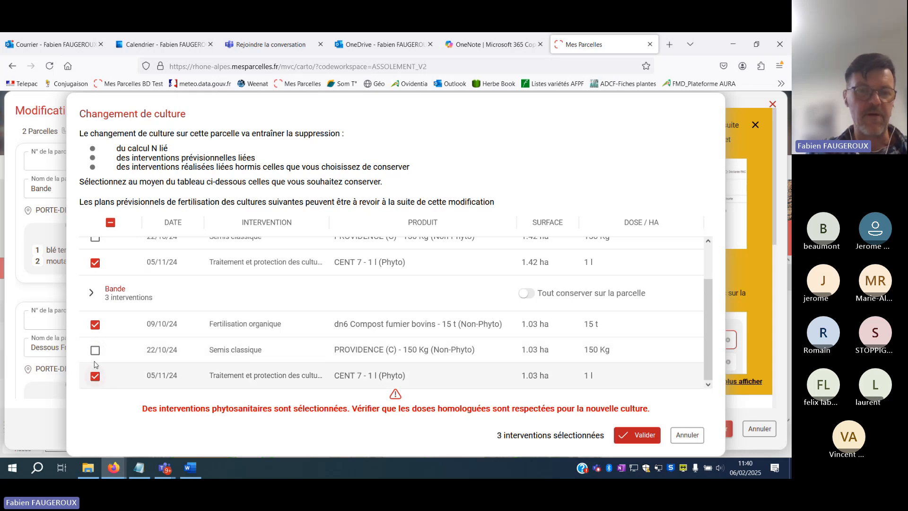
pyautogui.scroll(1, 246, 350)
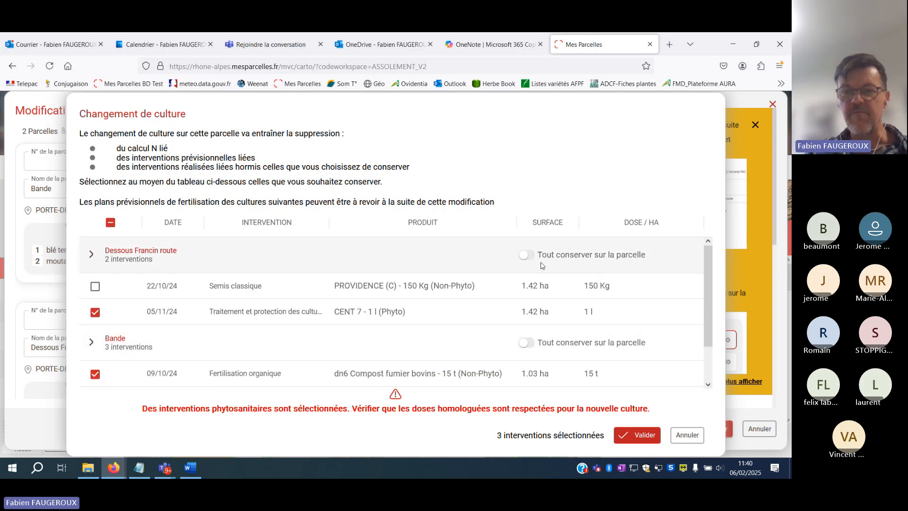
pyautogui.scroll(-1, 501, 279)
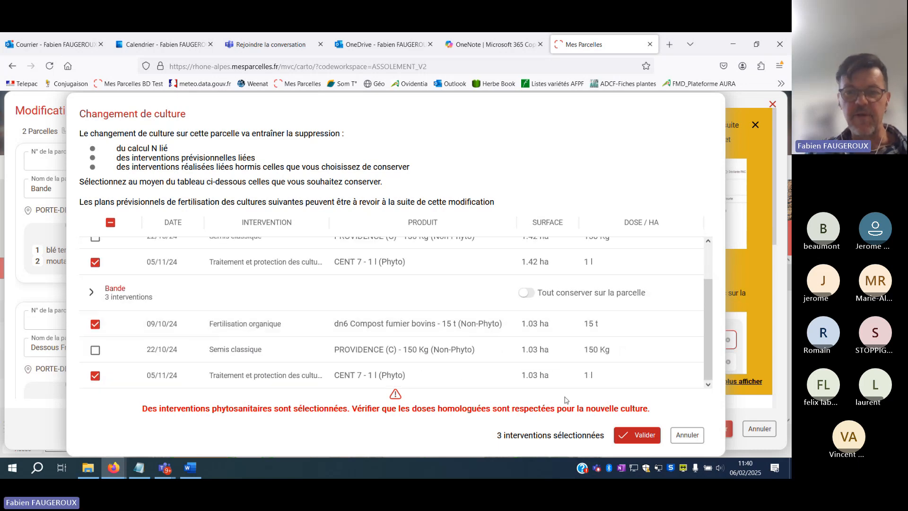
# Try keeping and removing all of Bande's interventions at once, and return to excluding only its 22/10/24 Semis classique.
pyautogui.click(525, 294)
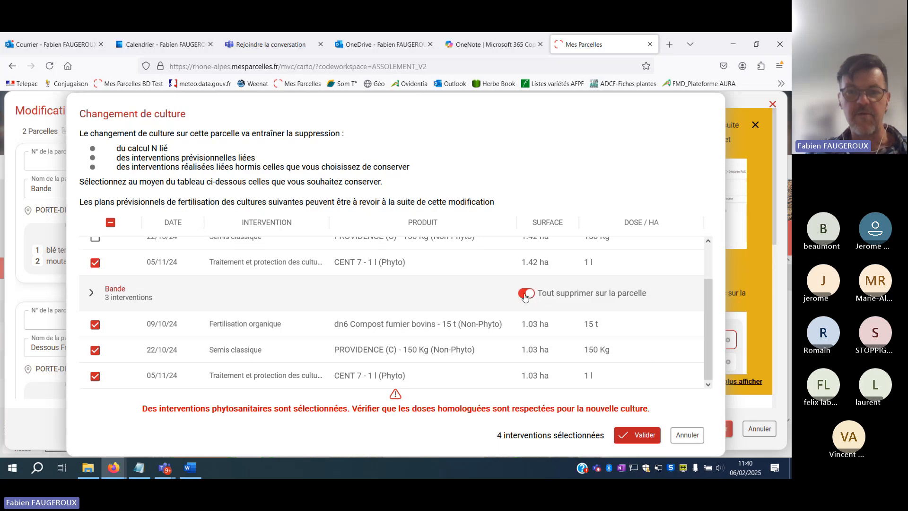
pyautogui.click(525, 295)
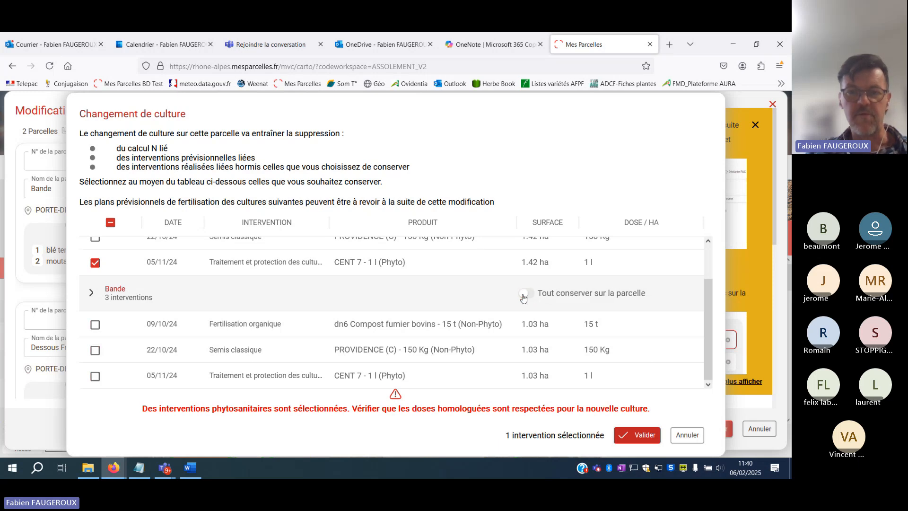
pyautogui.click(523, 295)
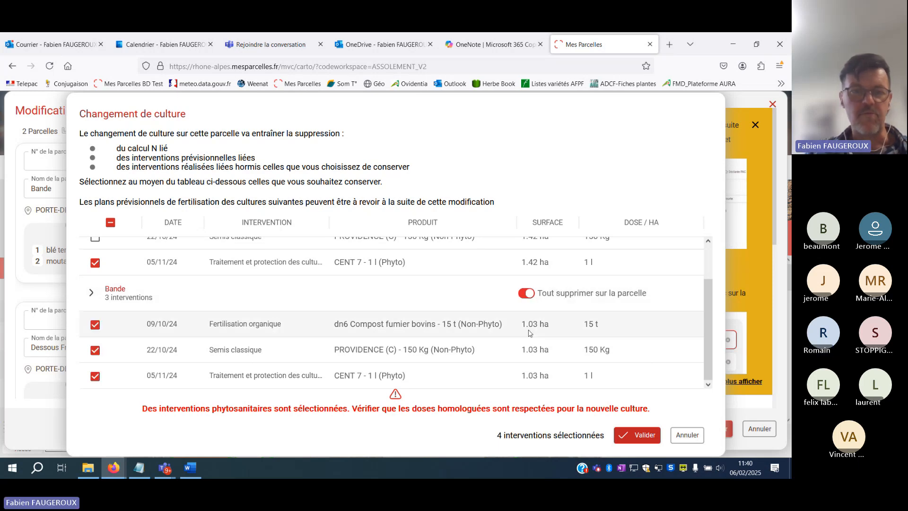
pyautogui.click(95, 350)
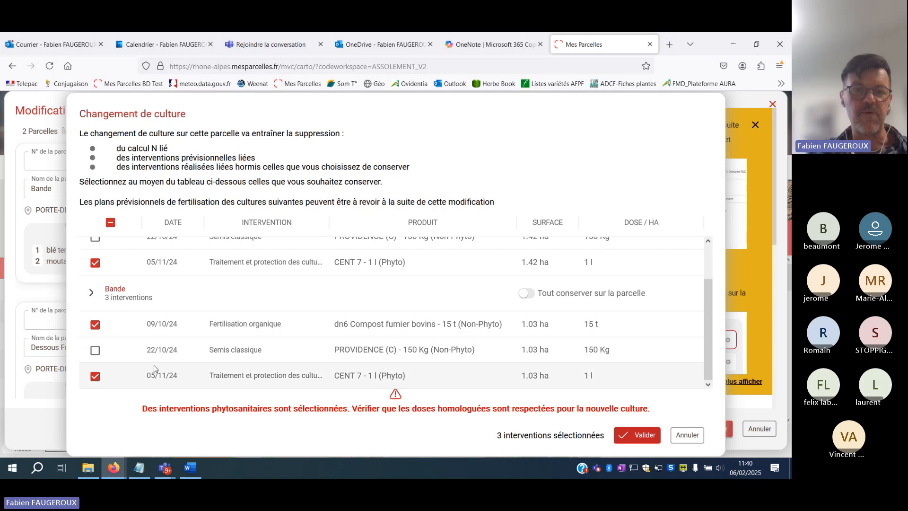
# Validate the choice of interventions to keep and save the crop change for both parcels.
pyautogui.scroll(2, 150, 322)
pyautogui.scroll(-2, 150, 321)
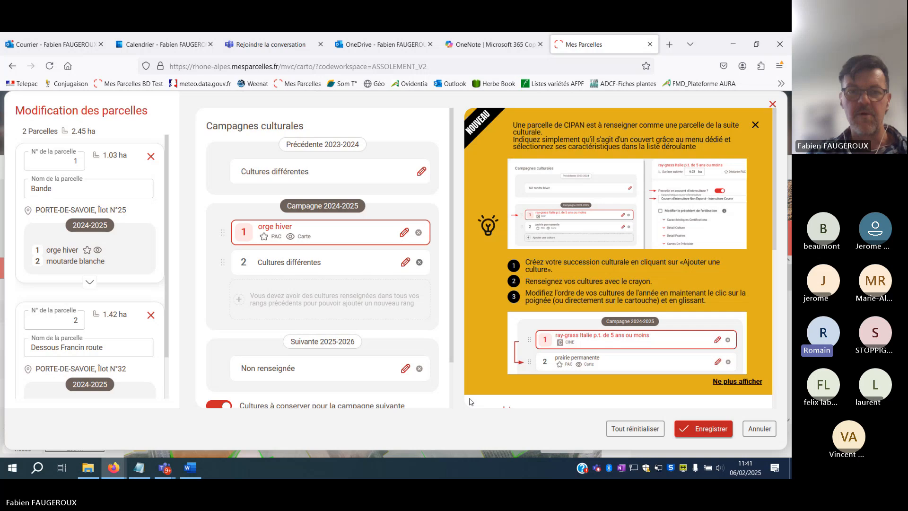
pyautogui.click(688, 427)
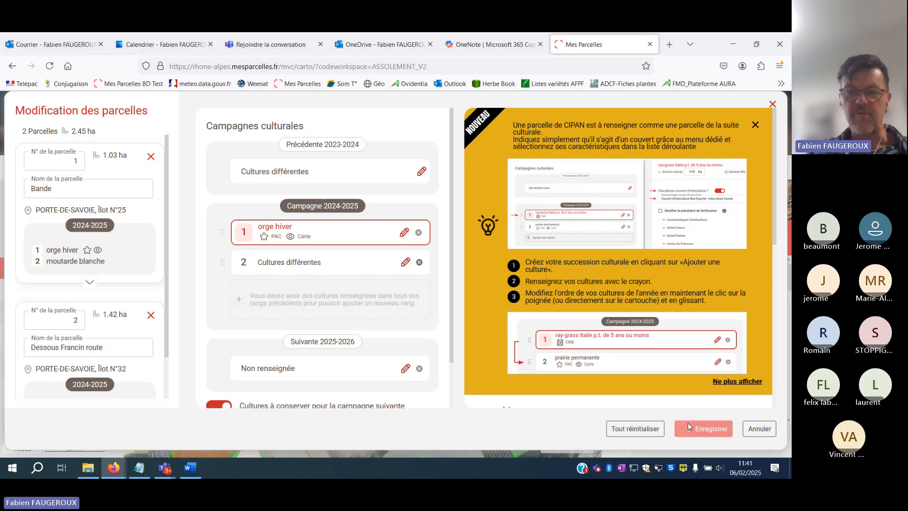
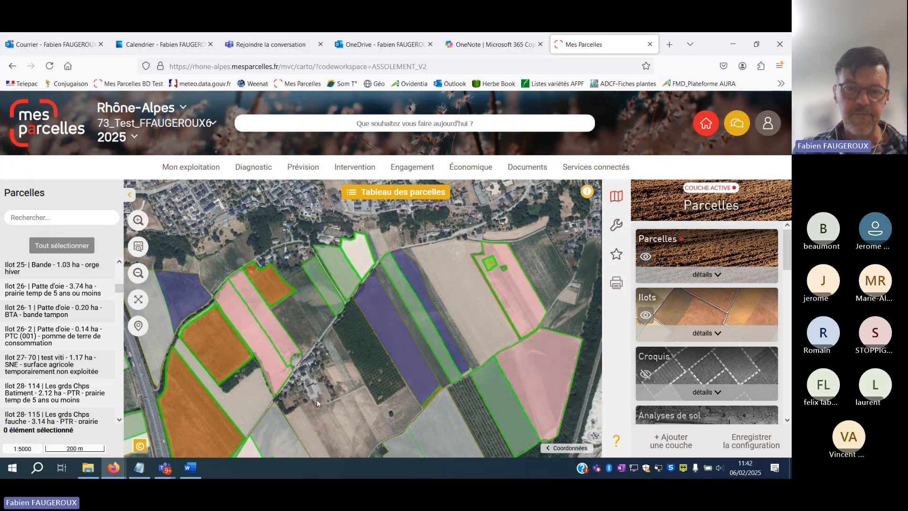
# Locate the 7.08 ha parcel chez douillet of îlot 37 on the map and select it.
pyautogui.moveTo(317, 399); pyautogui.dragTo(301, 314)
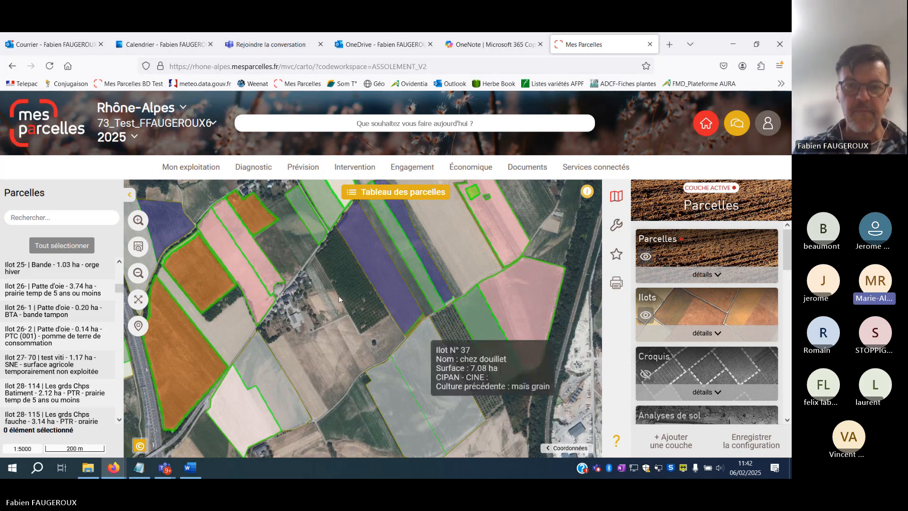
pyautogui.moveTo(372, 372); pyautogui.dragTo(330, 299)
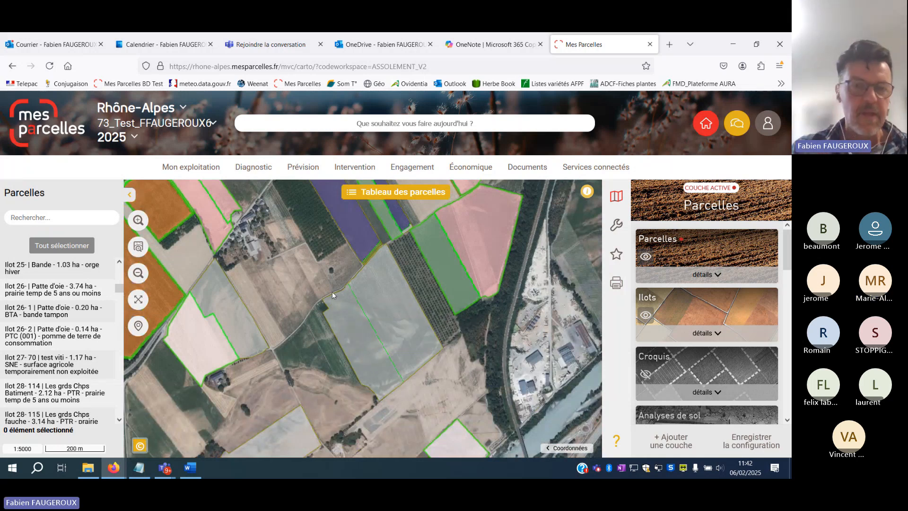
pyautogui.scroll(-1, 305, 289)
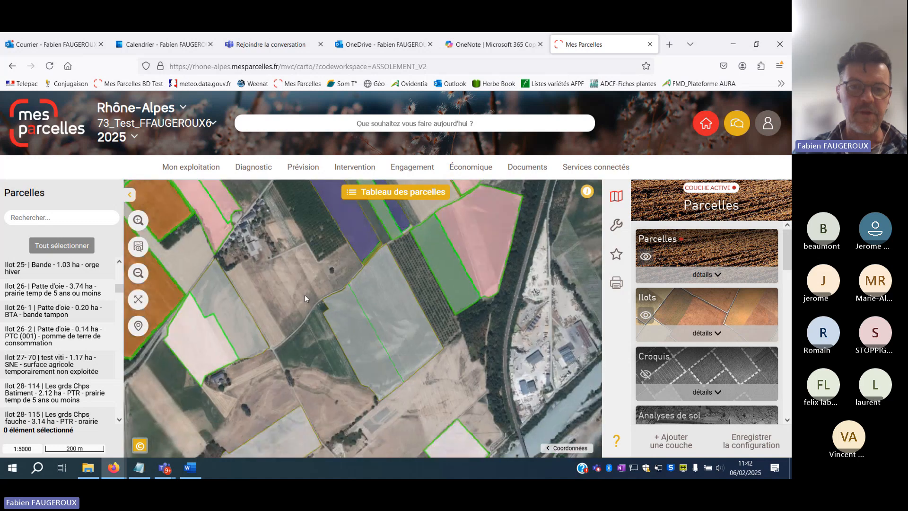
pyautogui.scroll(-1, 304, 294)
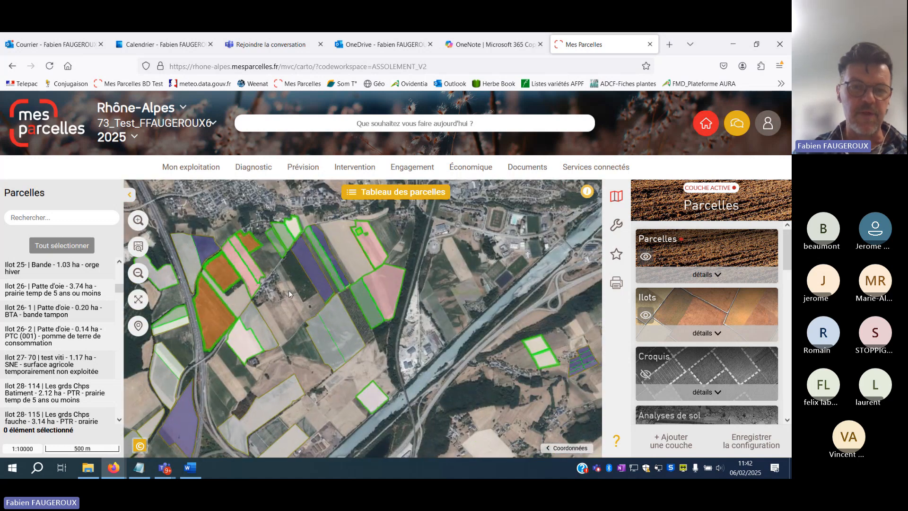
pyautogui.scroll(-1, 301, 310)
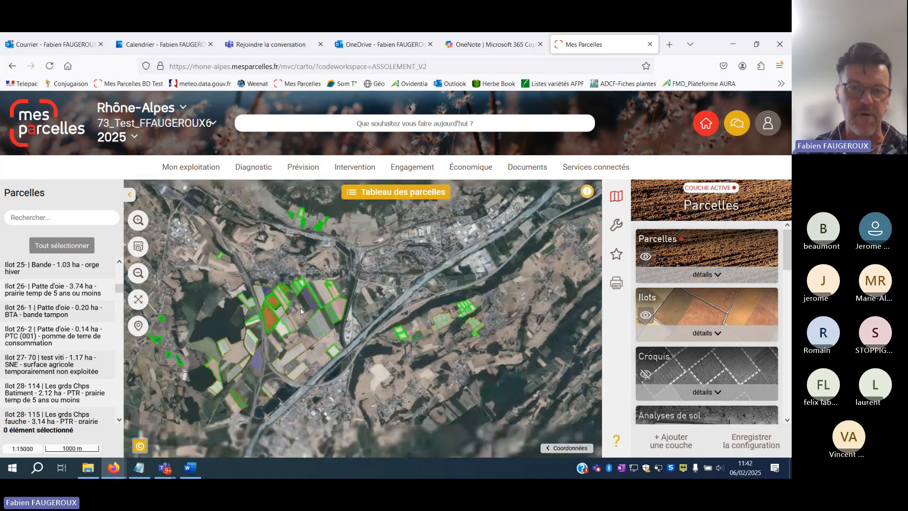
pyautogui.moveTo(299, 271); pyautogui.dragTo(319, 353)
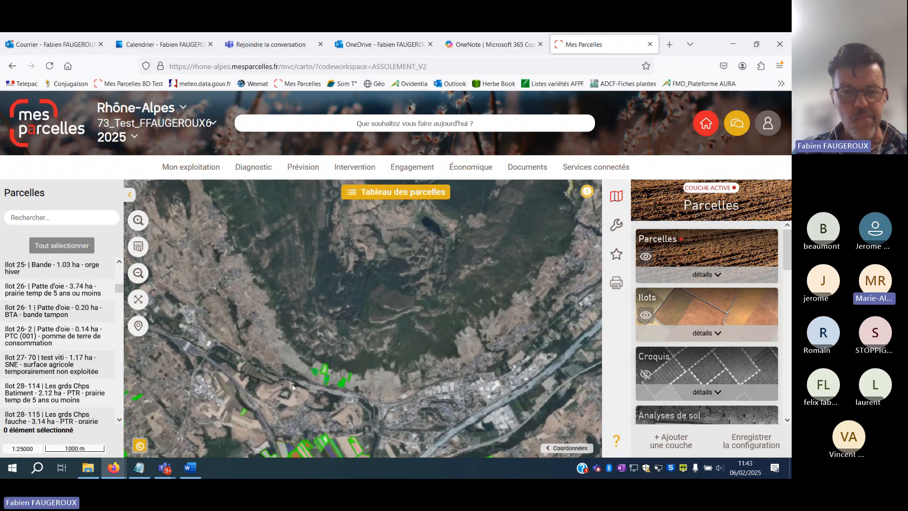
pyautogui.moveTo(307, 387); pyautogui.dragTo(310, 287)
pyautogui.moveTo(338, 345); pyautogui.dragTo(339, 328)
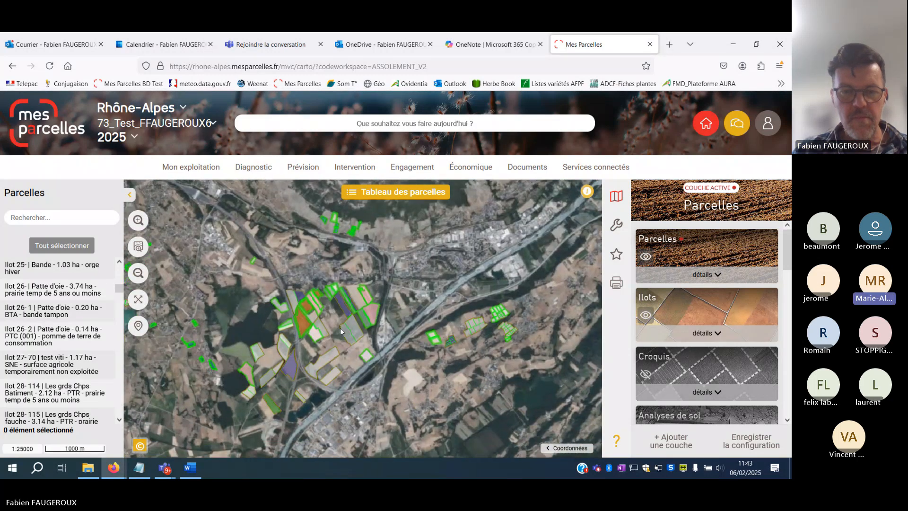
pyautogui.scroll(2, 340, 328)
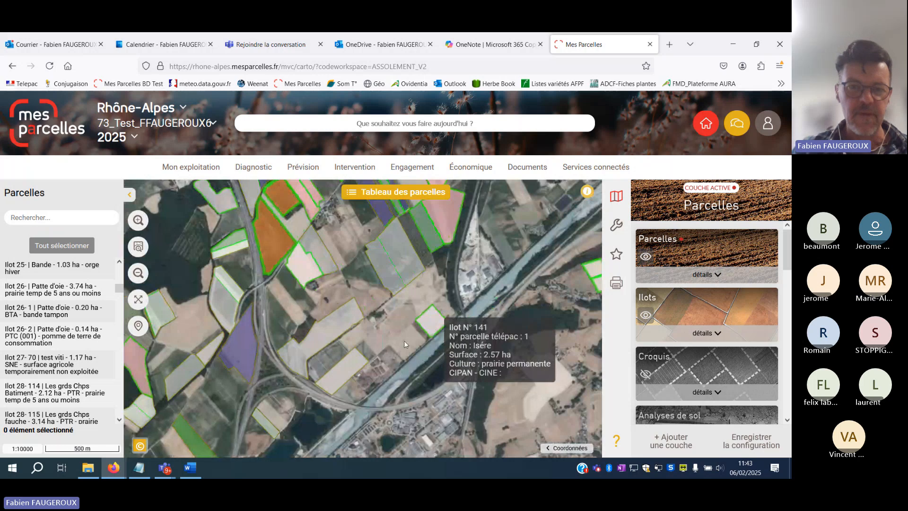
pyautogui.moveTo(353, 270); pyautogui.dragTo(348, 330)
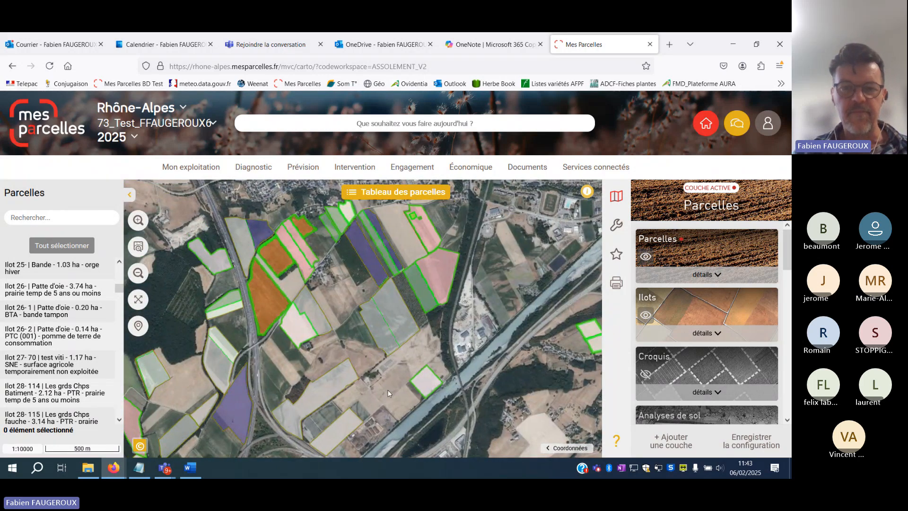
pyautogui.scroll(1, 388, 392)
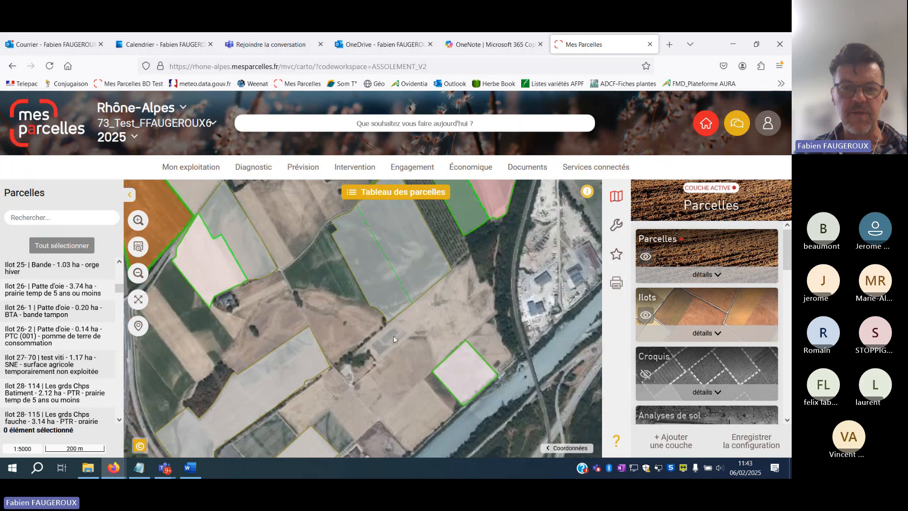
pyautogui.scroll(2, 393, 335)
pyautogui.scroll(-2, 413, 329)
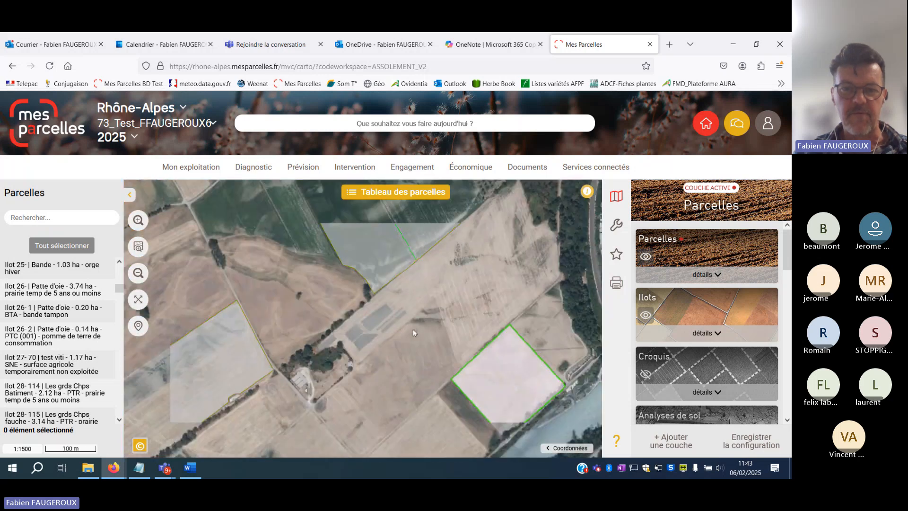
pyautogui.moveTo(433, 274)
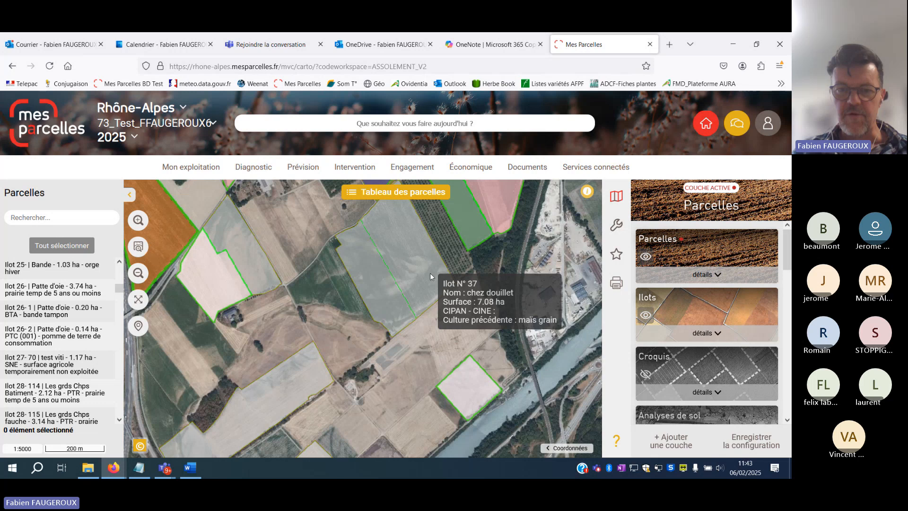
pyautogui.click(418, 270)
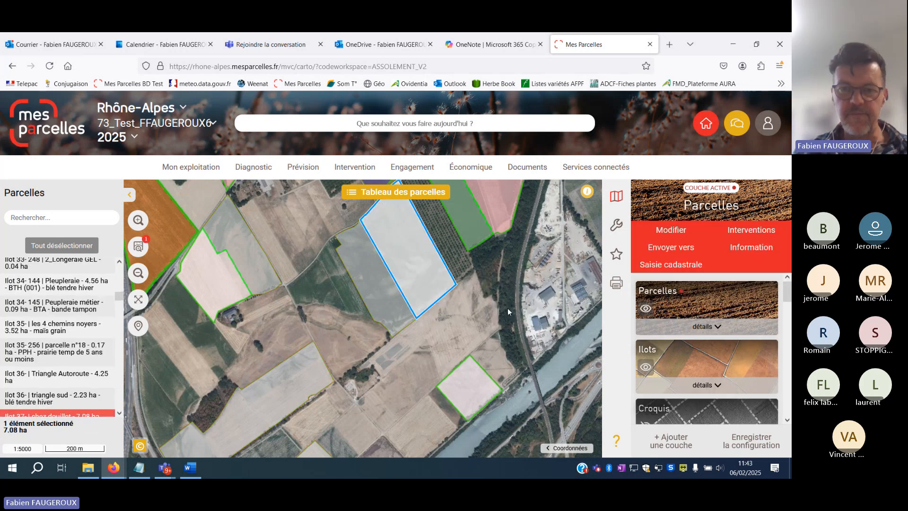
pyautogui.moveTo(413, 256)
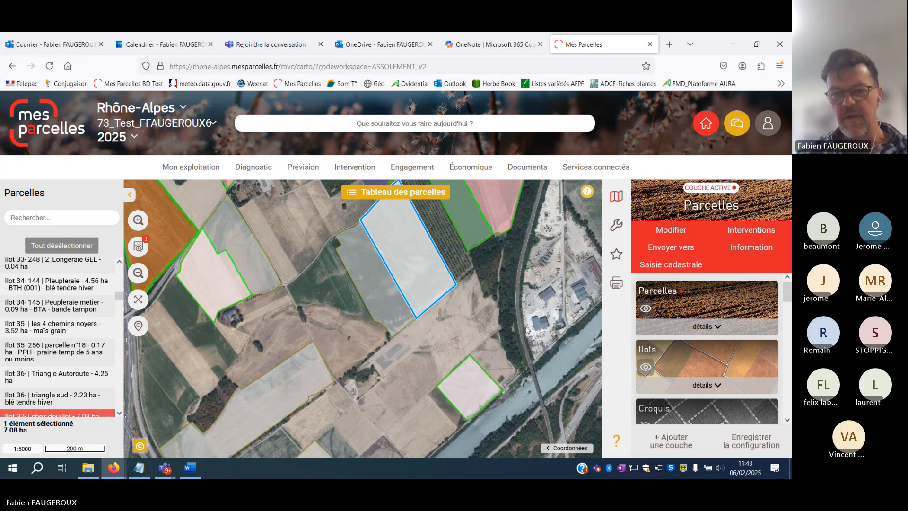
# Consult the crop campaigns in chez douillet's parcel information and return to the map without saving.
pyautogui.click(732, 247)
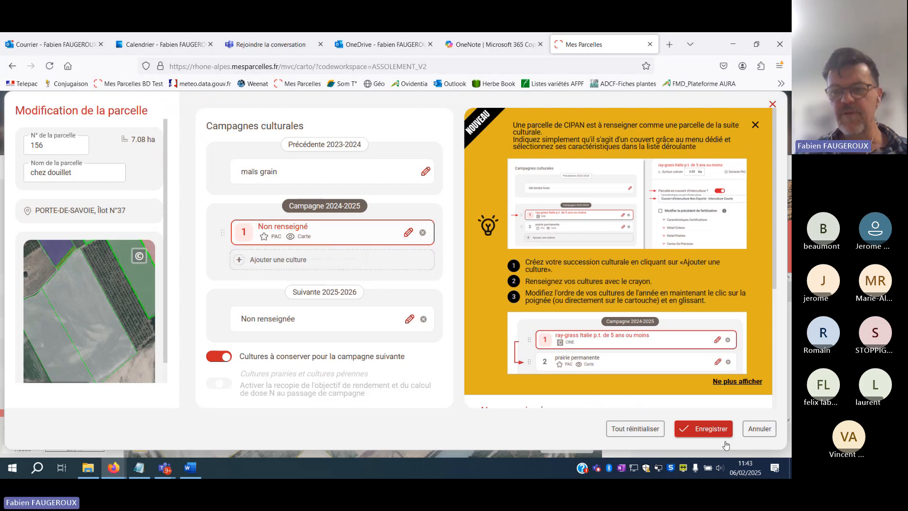
pyautogui.click(759, 429)
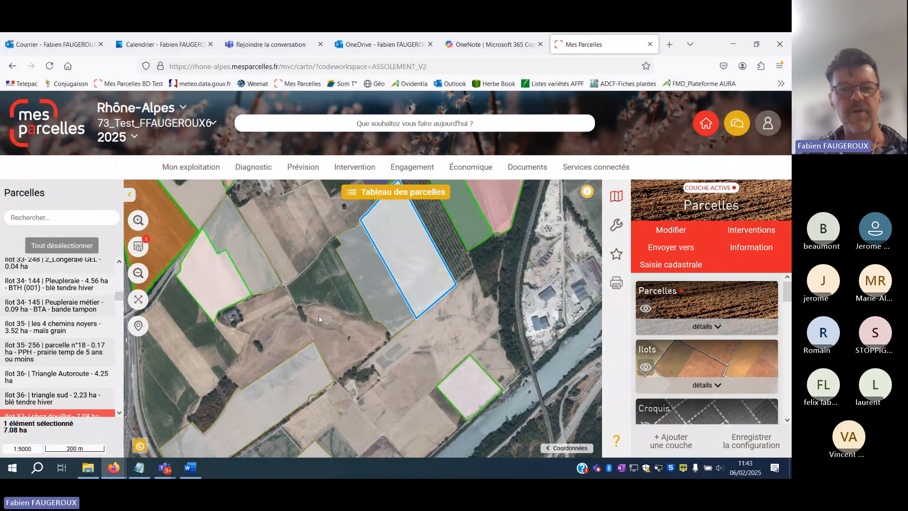
pyautogui.scroll(-1, 319, 316)
pyautogui.scroll(-1, 347, 322)
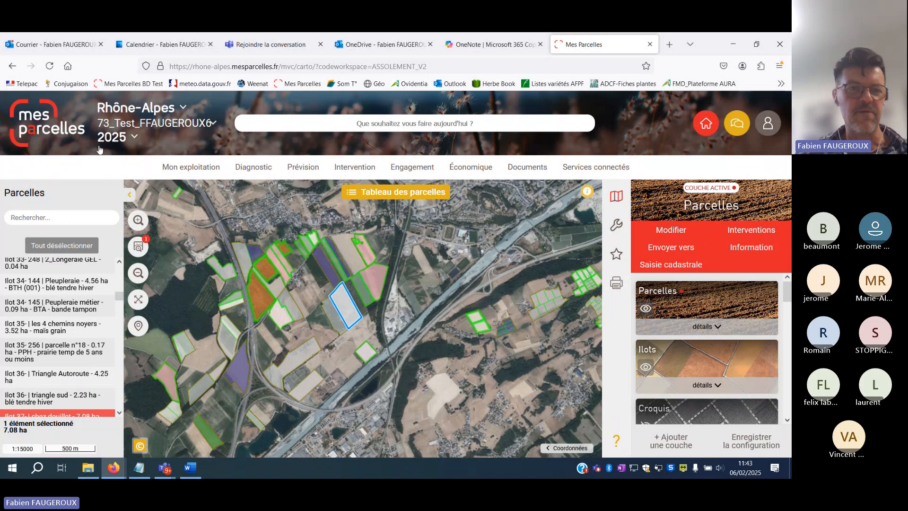
pyautogui.moveTo(191, 167)
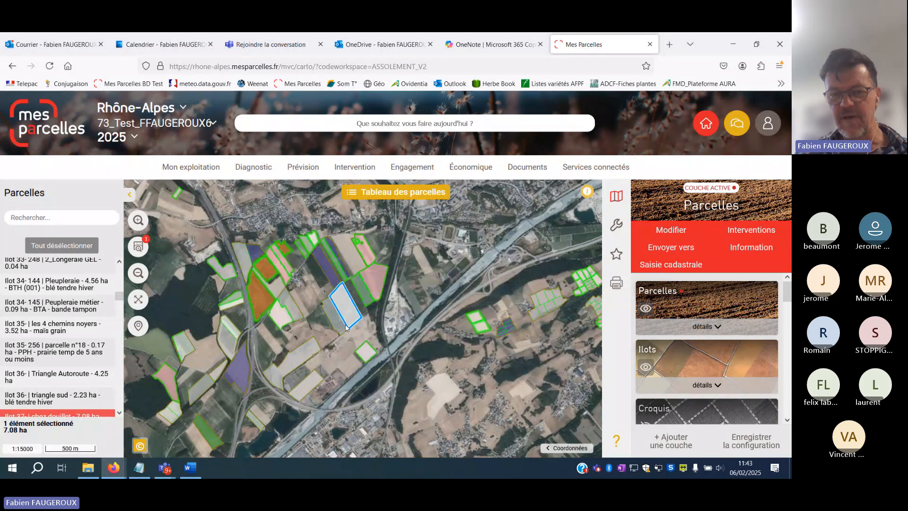
pyautogui.moveTo(429, 367); pyautogui.dragTo(430, 377)
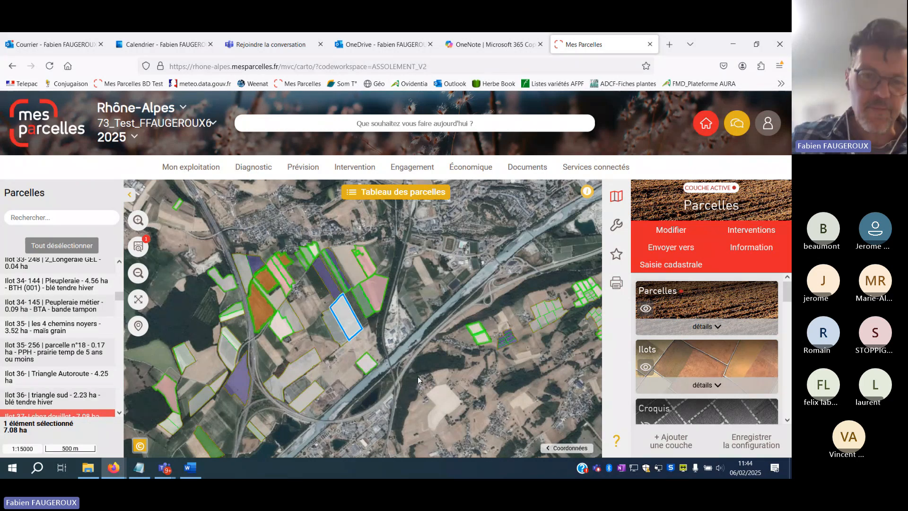
# Open parcel chez douillet for modification, set its 2024-2025 crop to orge hiver and dismiss the help notice.
pyautogui.click(748, 250)
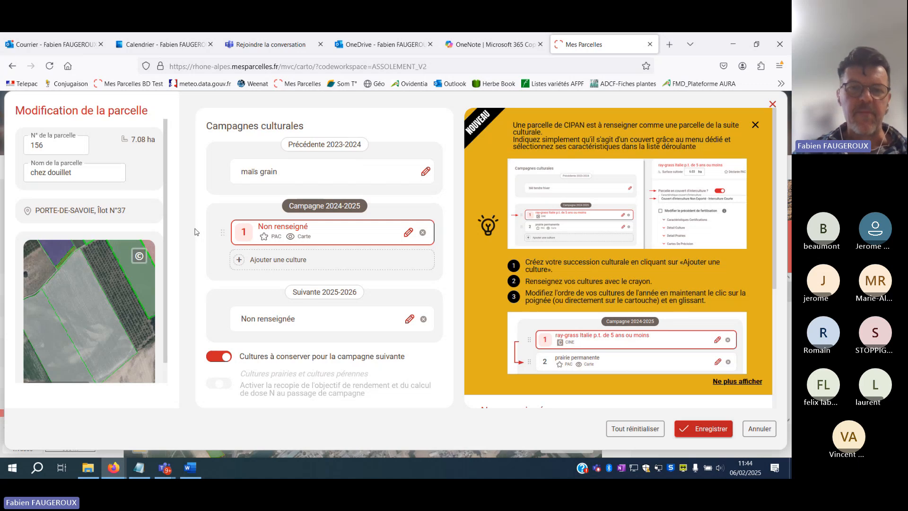
pyautogui.click(408, 232)
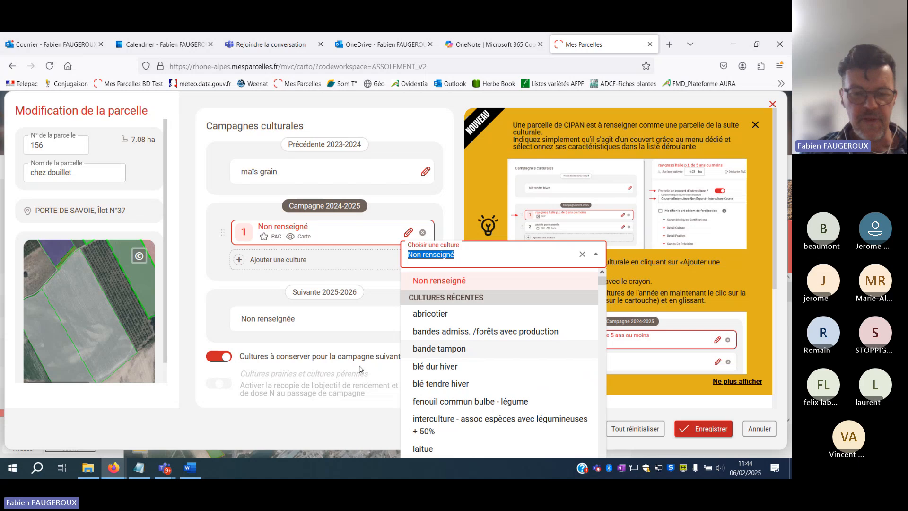
pyautogui.write('orge')
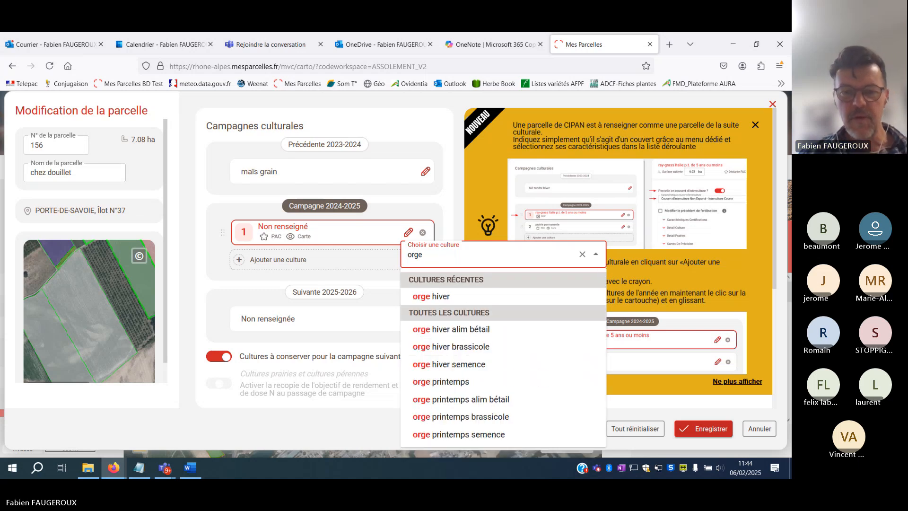
pyautogui.click(418, 298)
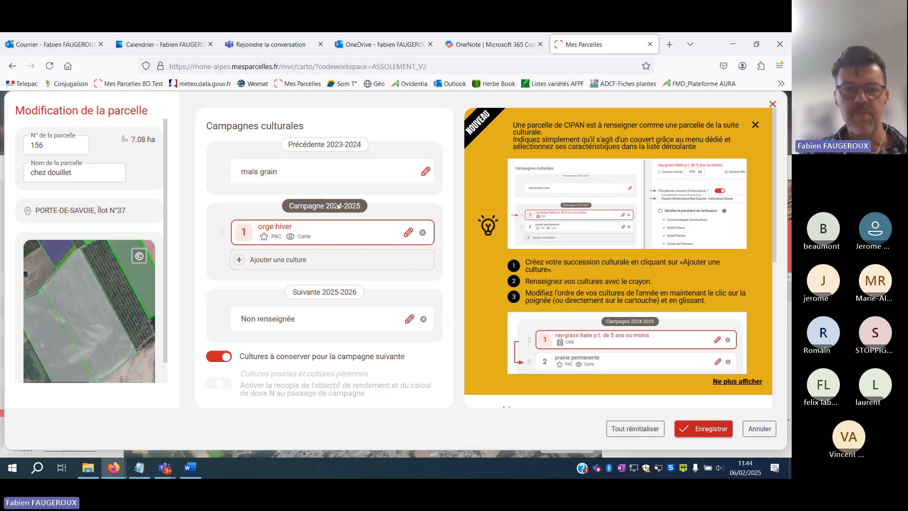
pyautogui.click(755, 125)
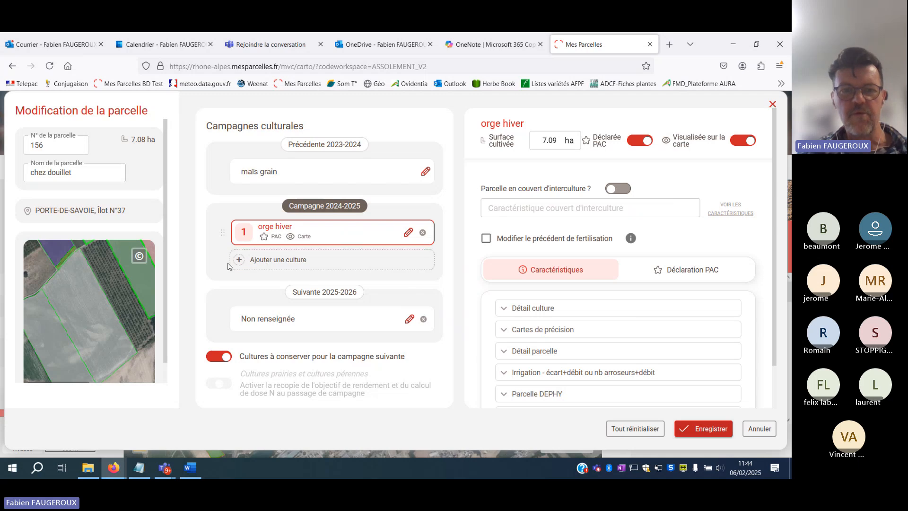
# Add moha as the second crop of chez douillet's 2024-2025 campaign.
pyautogui.click(290, 265)
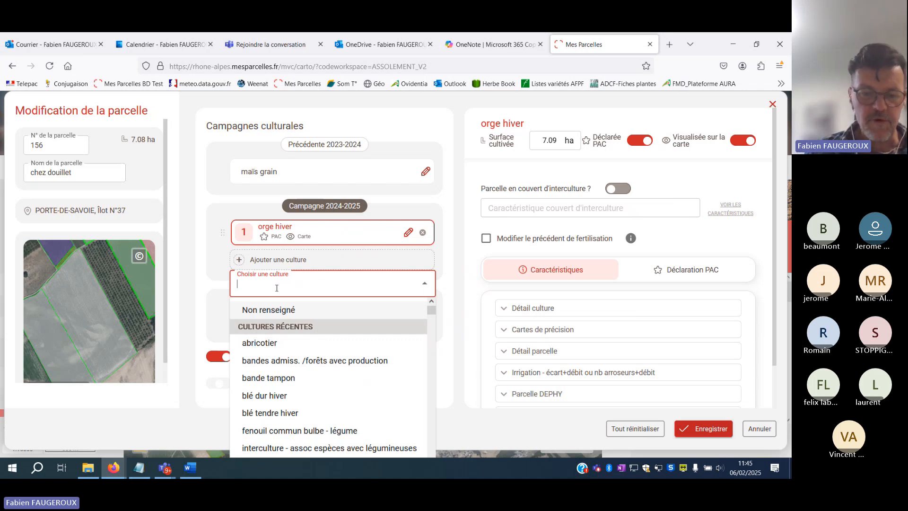
pyautogui.write('mo')
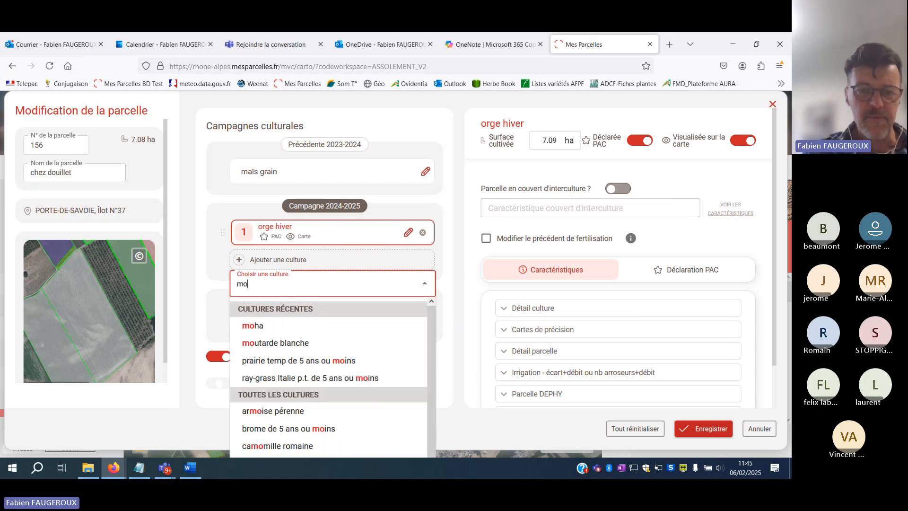
pyautogui.write('h')
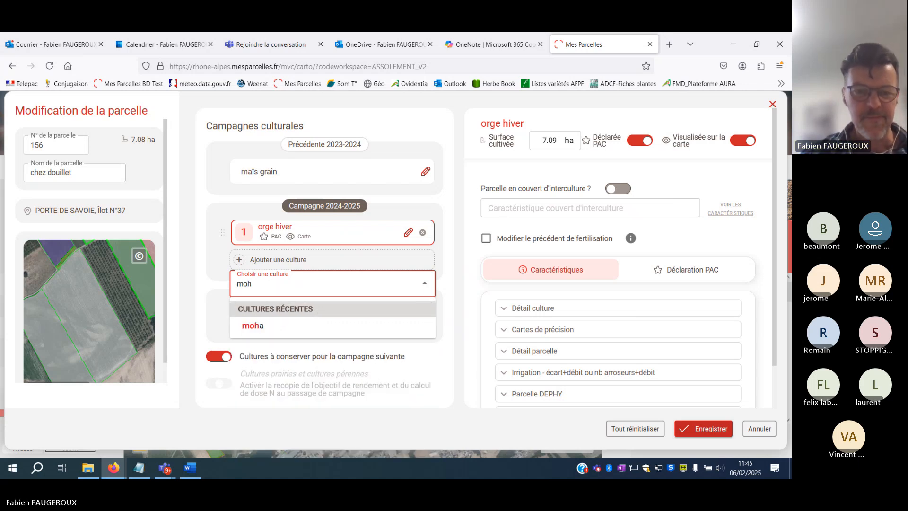
pyautogui.click(245, 325)
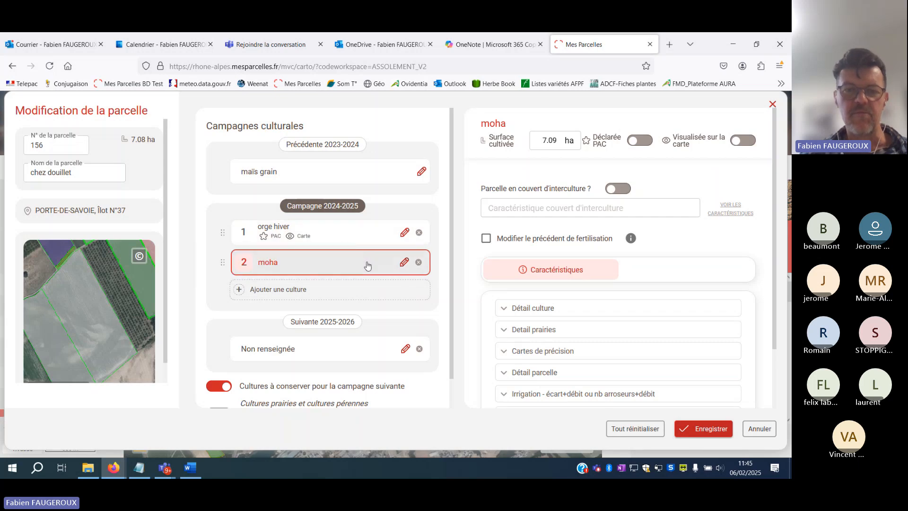
# Try making moha the crop declared to the PAC and displayed on the map.
pyautogui.click(641, 145)
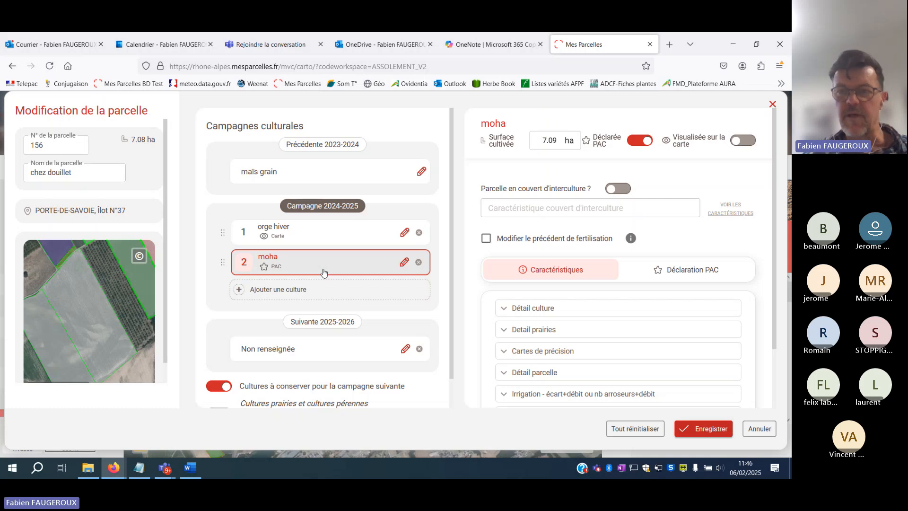
pyautogui.click(750, 141)
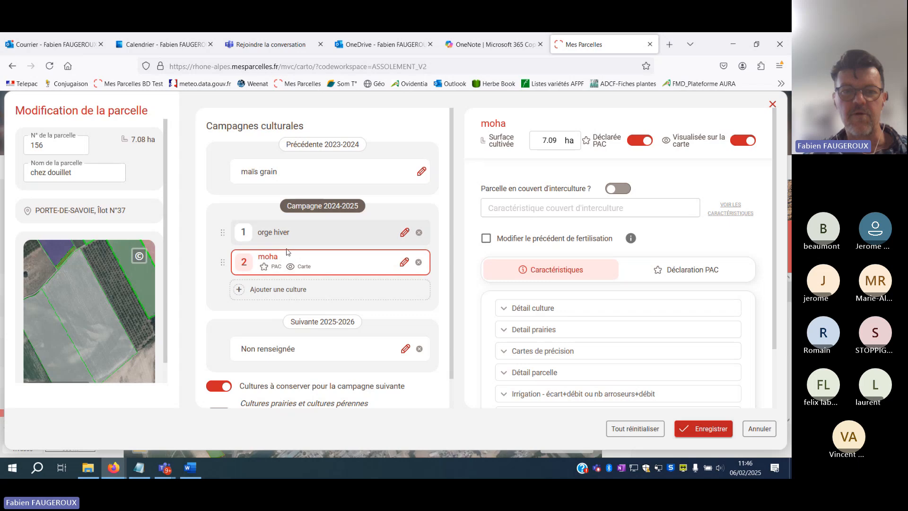
pyautogui.moveTo(298, 272)
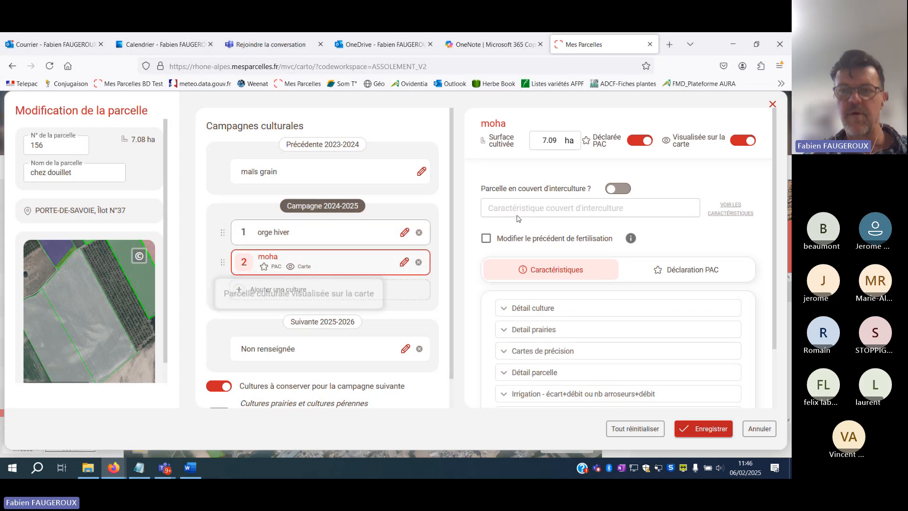
pyautogui.moveTo(743, 144)
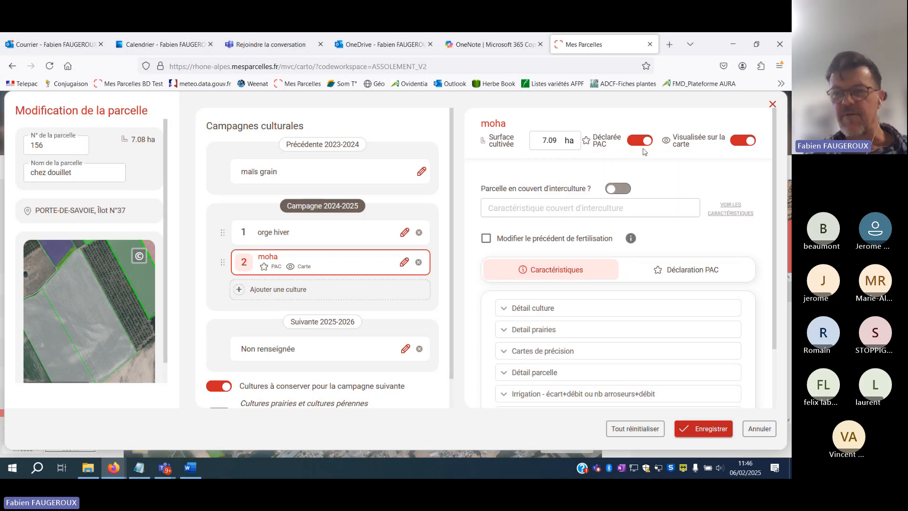
pyautogui.moveTo(636, 147)
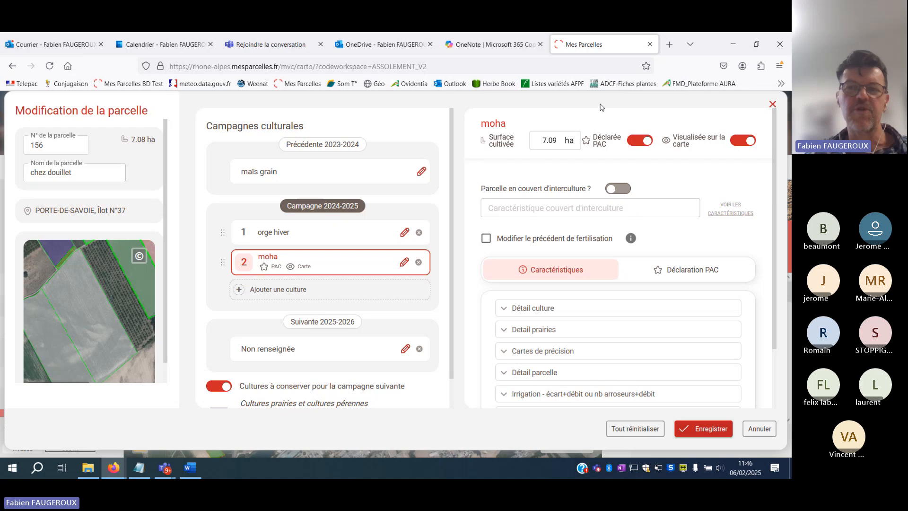
# Return the PAC declaration and the map display to orge hiver.
pyautogui.click(349, 233)
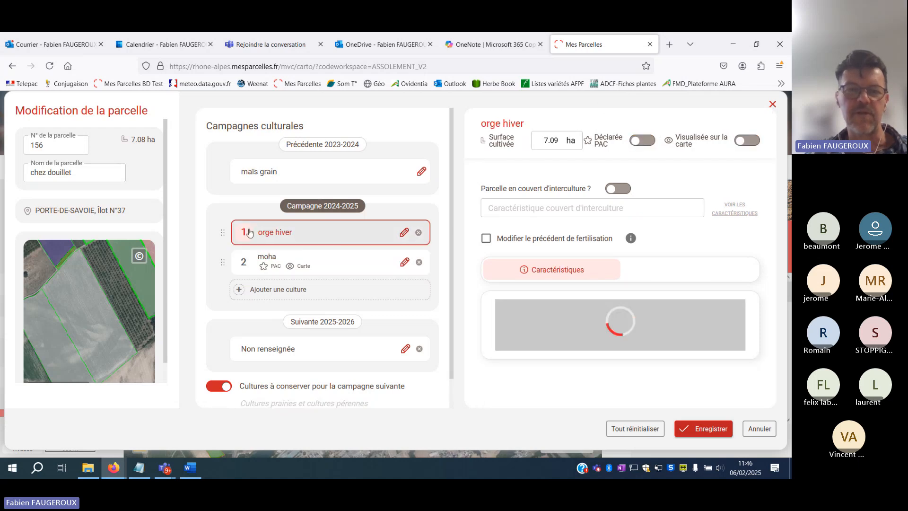
pyautogui.click(642, 142)
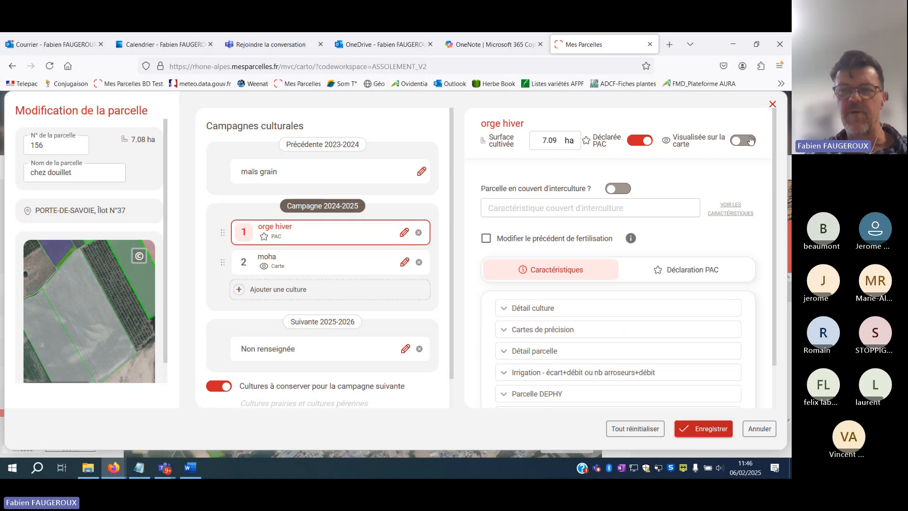
pyautogui.click(750, 140)
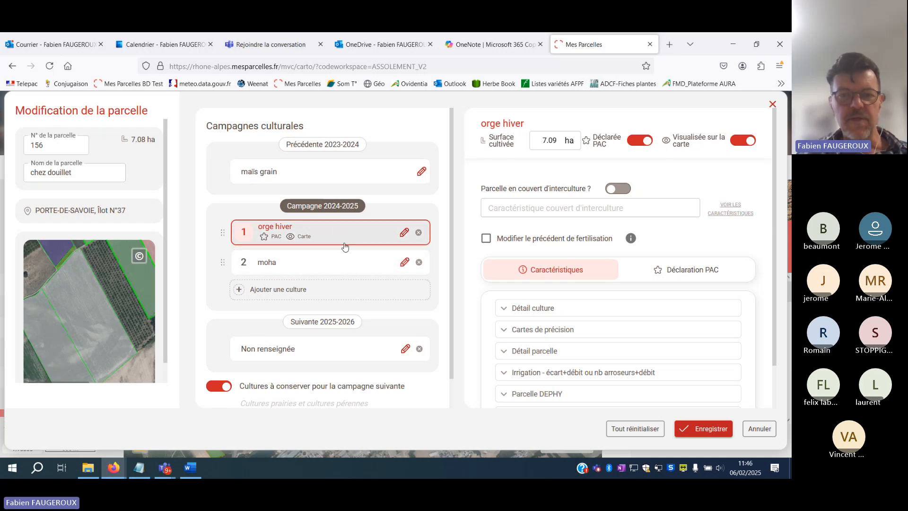
# Compare the PAC declaration and map display settings of moha and orge hiver.
pyautogui.click(347, 263)
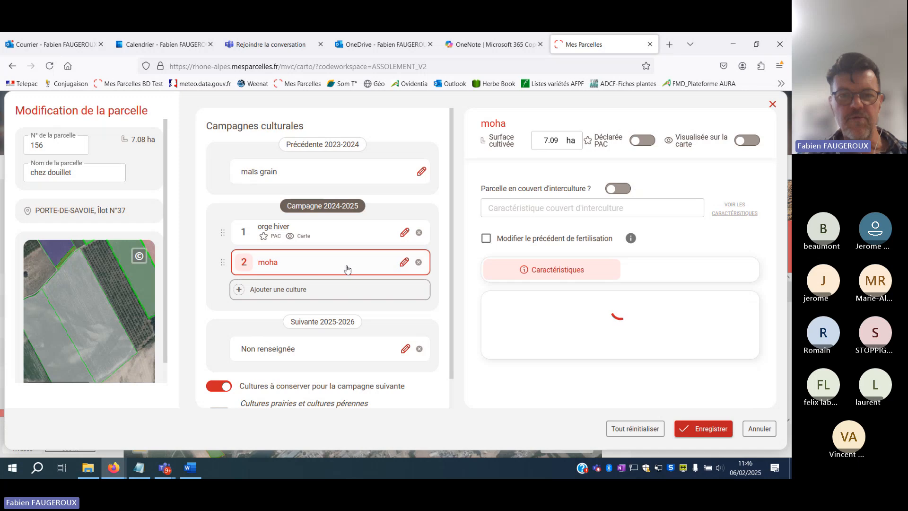
pyautogui.click(341, 238)
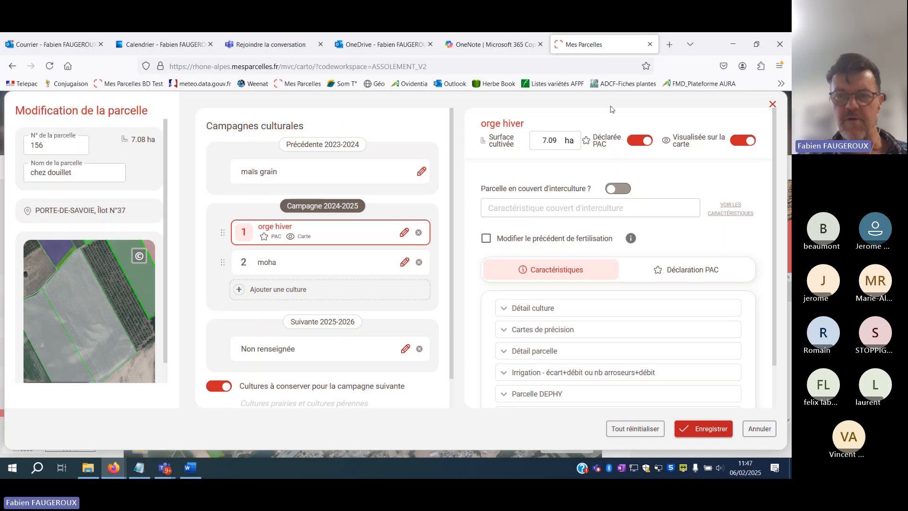
pyautogui.click(353, 263)
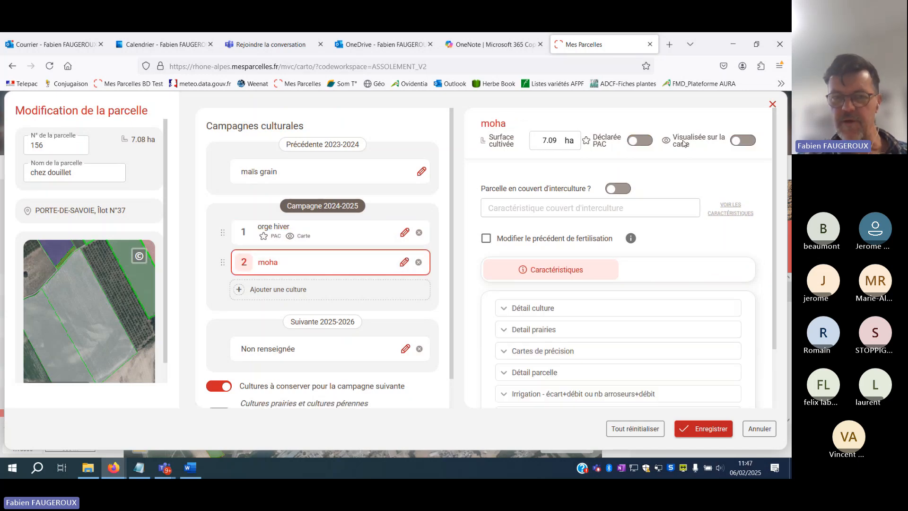
# In orge hiver's PAC declaration, set the Destination ICHN to autoconsommation and keep the culture secondaire at A00 (Sans objet).
pyautogui.click(346, 240)
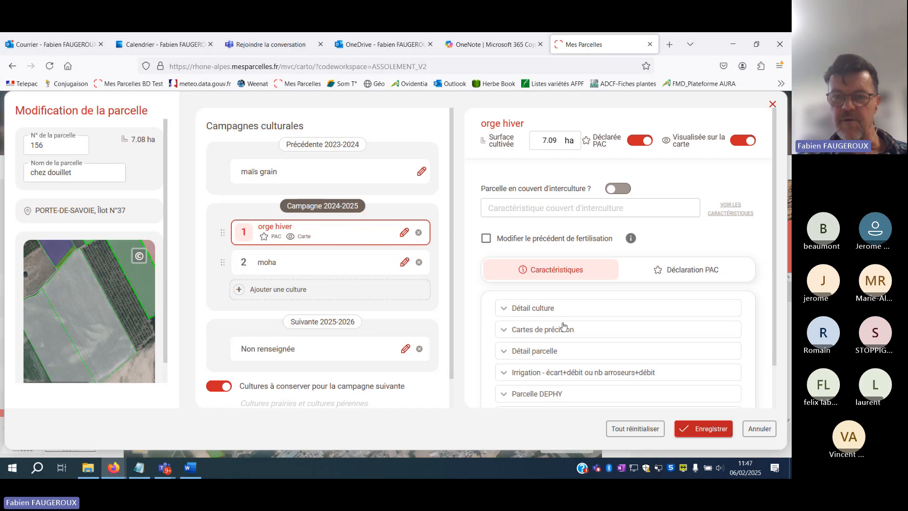
pyautogui.click(682, 275)
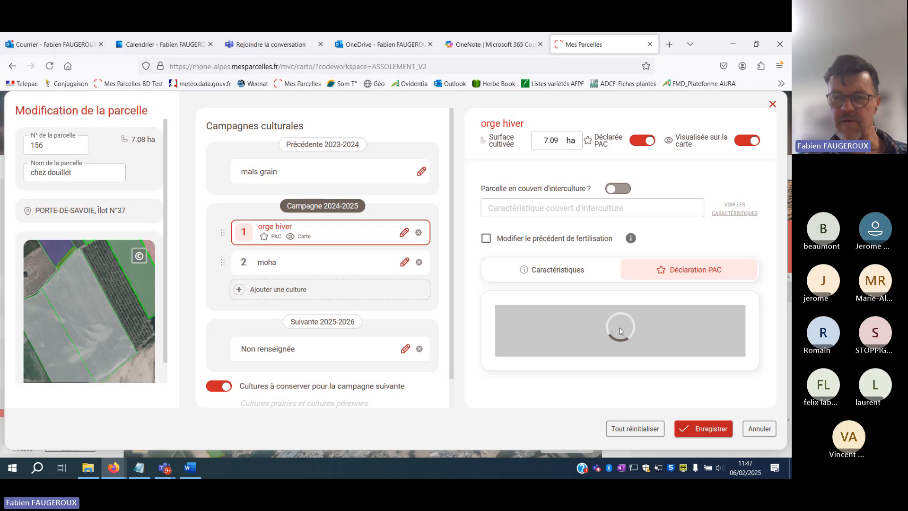
pyautogui.scroll(-3, 633, 324)
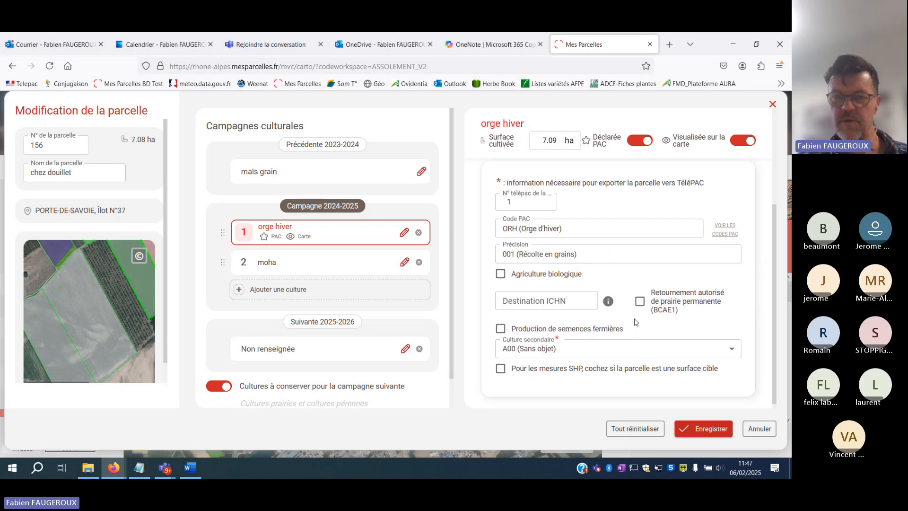
pyautogui.scroll(-1, 636, 322)
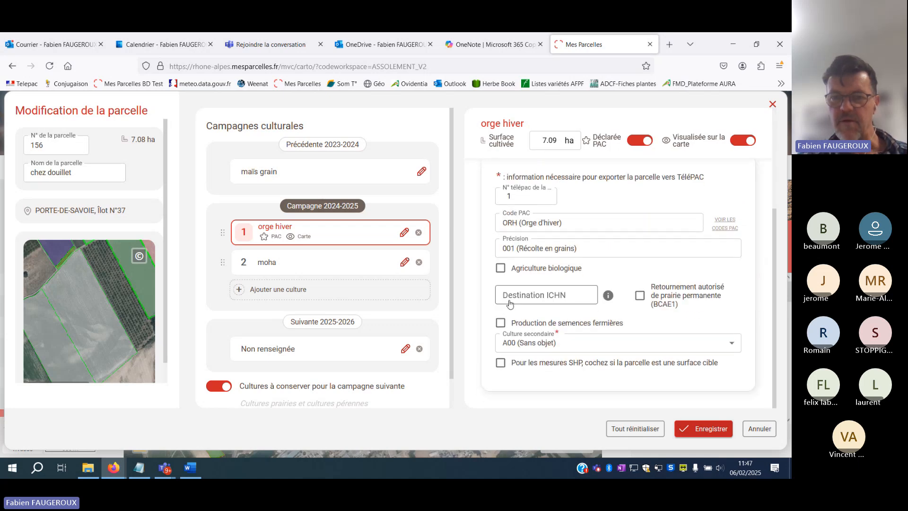
pyautogui.click(509, 301)
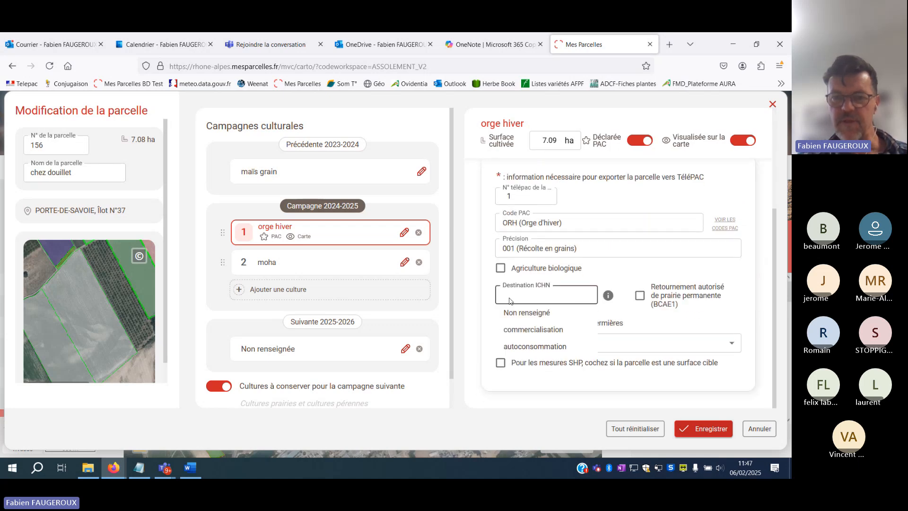
pyautogui.click(522, 346)
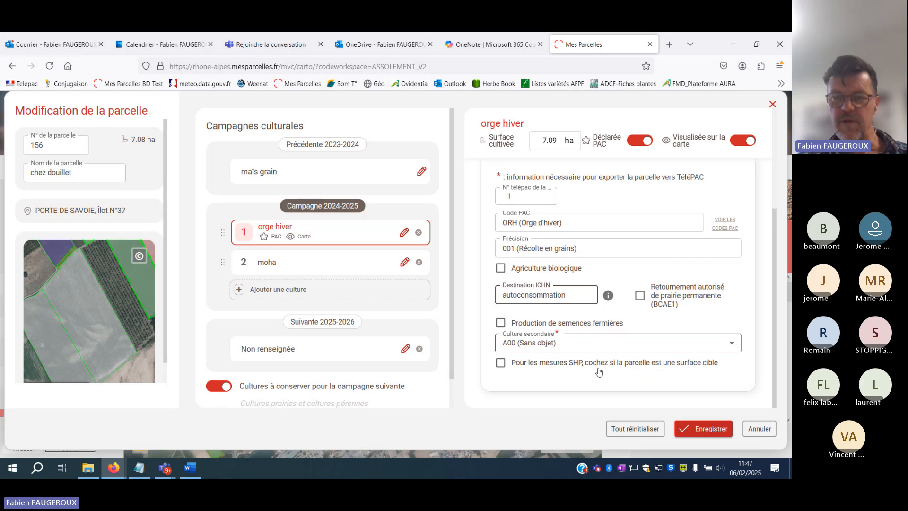
pyautogui.click(598, 349)
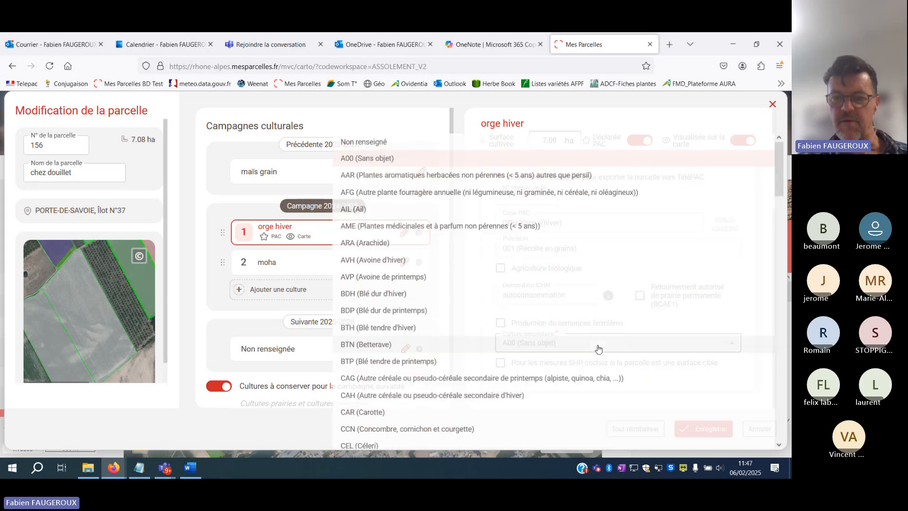
pyautogui.click(497, 157)
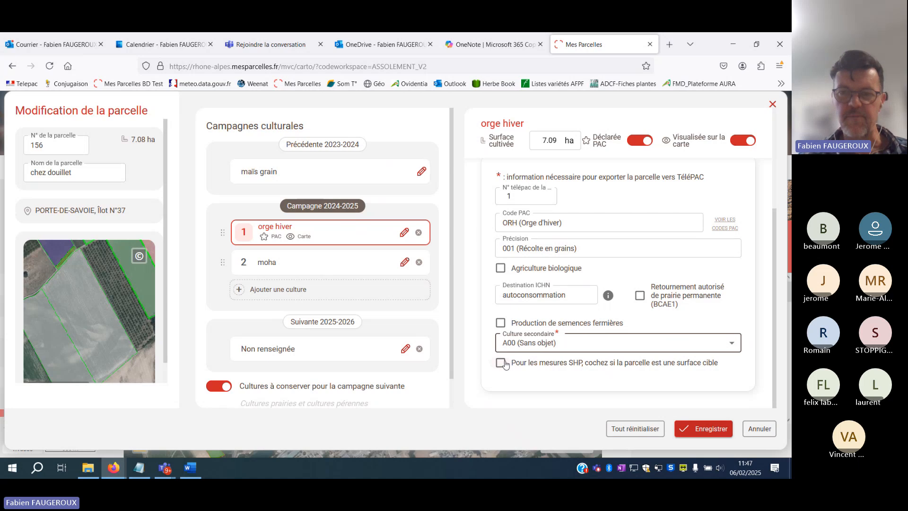
pyautogui.scroll(3, 575, 335)
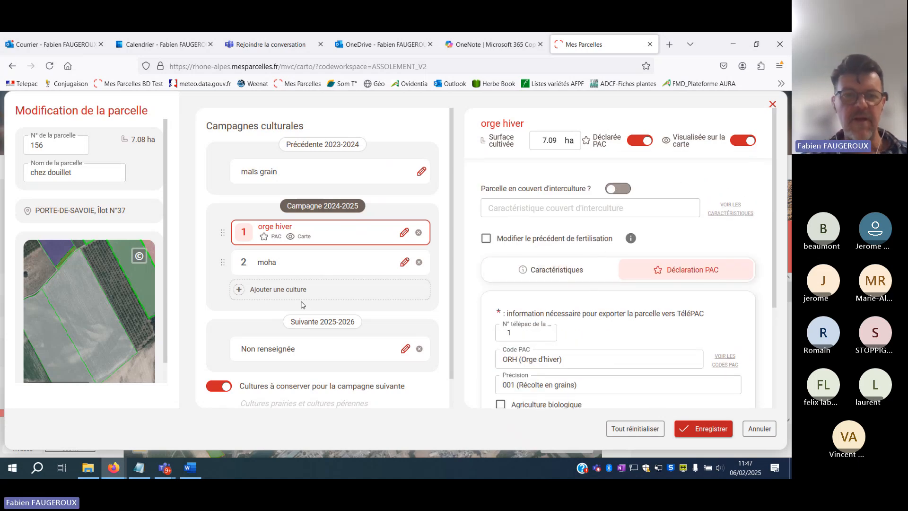
# Mark moha as a couvert d'interculture with the characteristic Couvert d'Interculture Exporté - Interculture Courte.
pyautogui.click(321, 265)
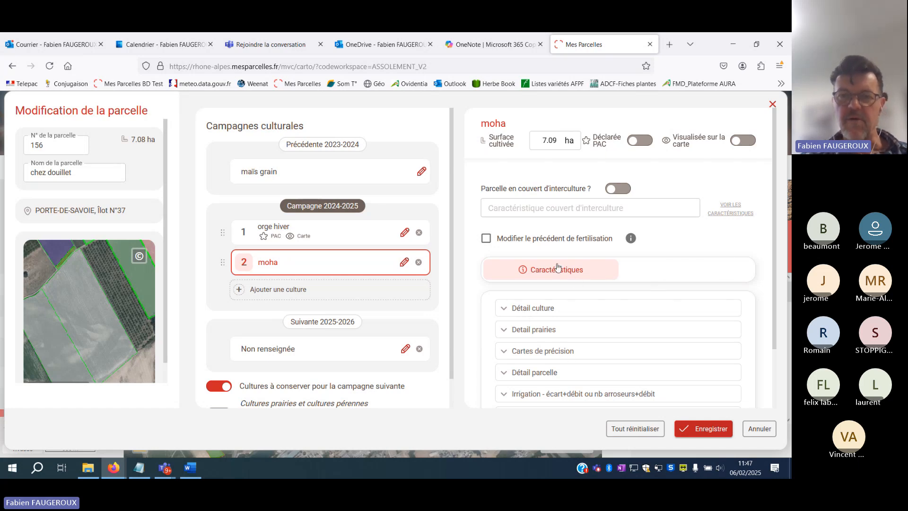
pyautogui.click(626, 190)
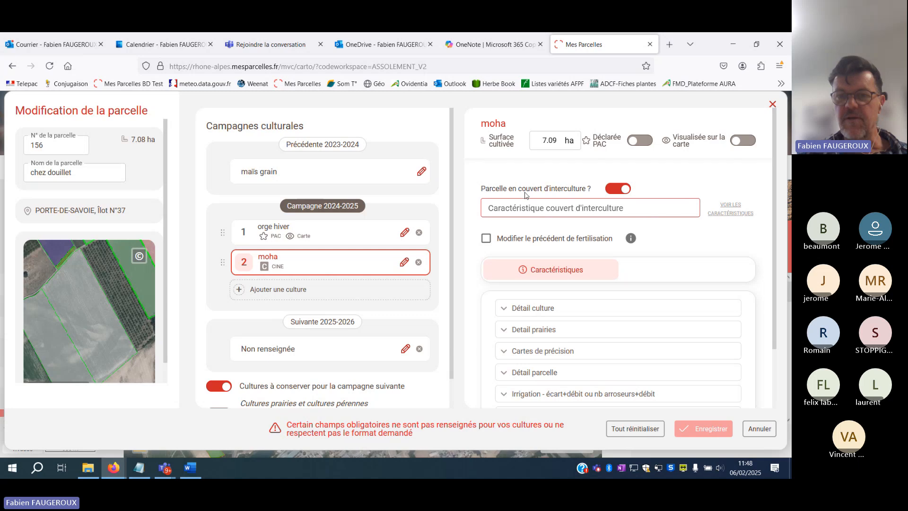
pyautogui.click(571, 213)
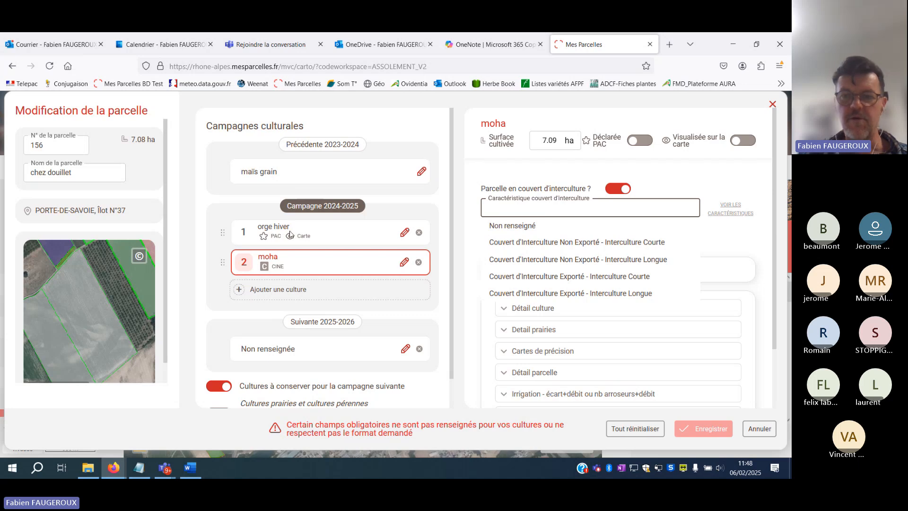
pyautogui.click(562, 279)
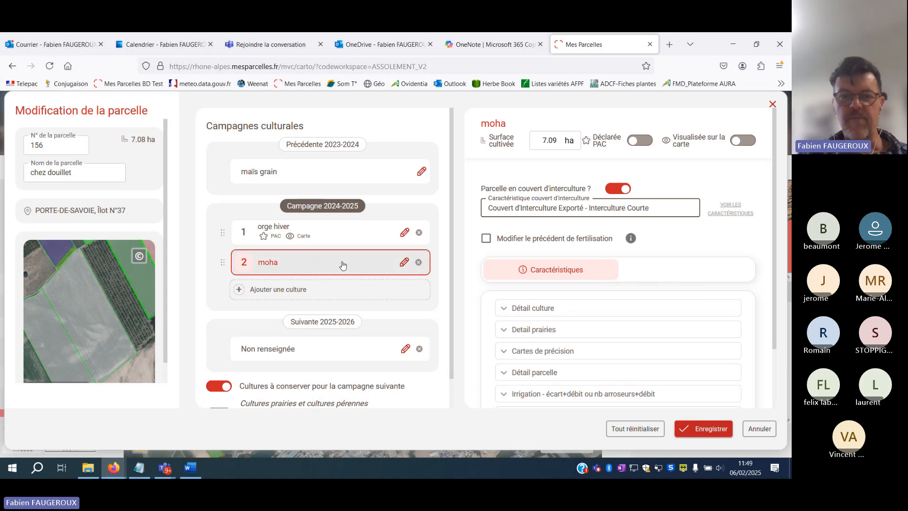
# Try the Non Exporté - Interculture Courte characteristic on moha, restore Couvert d'Interculture Exporté - Interculture Courte, and save the parcel.
pyautogui.click(515, 209)
pyautogui.click(537, 242)
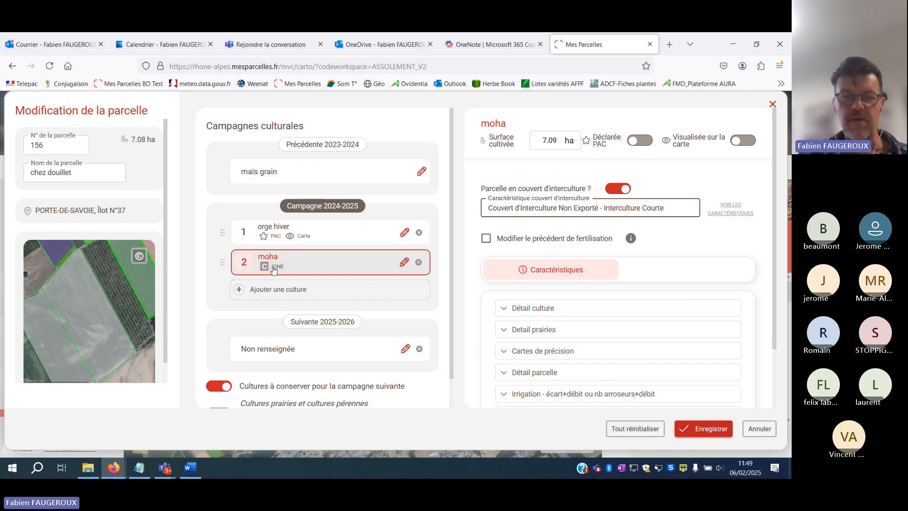
pyautogui.click(538, 206)
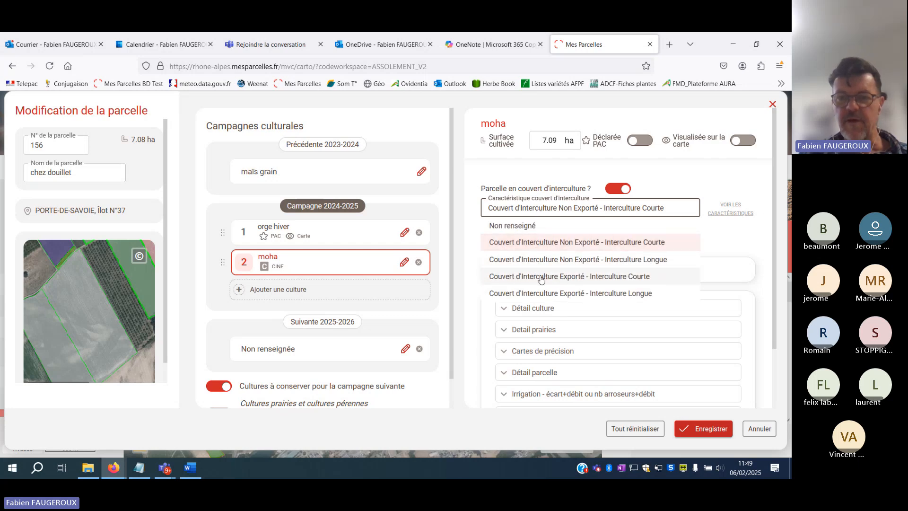
pyautogui.click(585, 278)
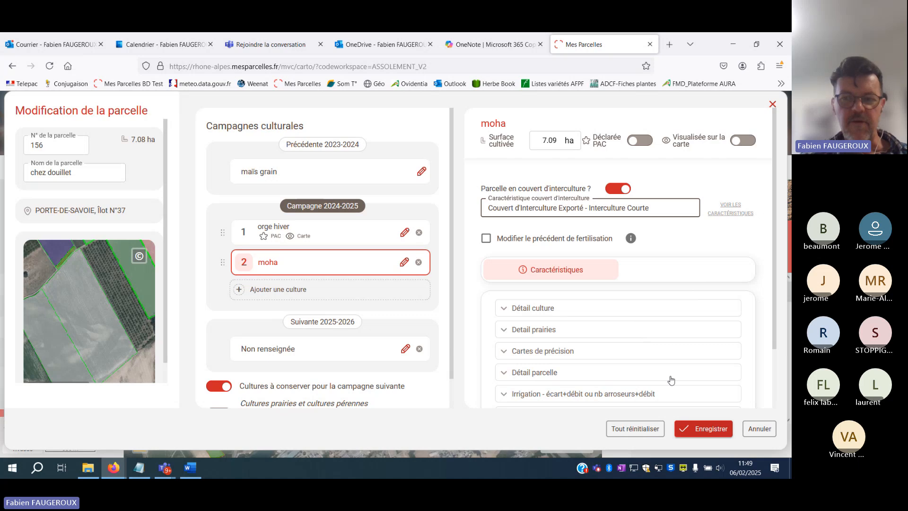
pyautogui.click(701, 430)
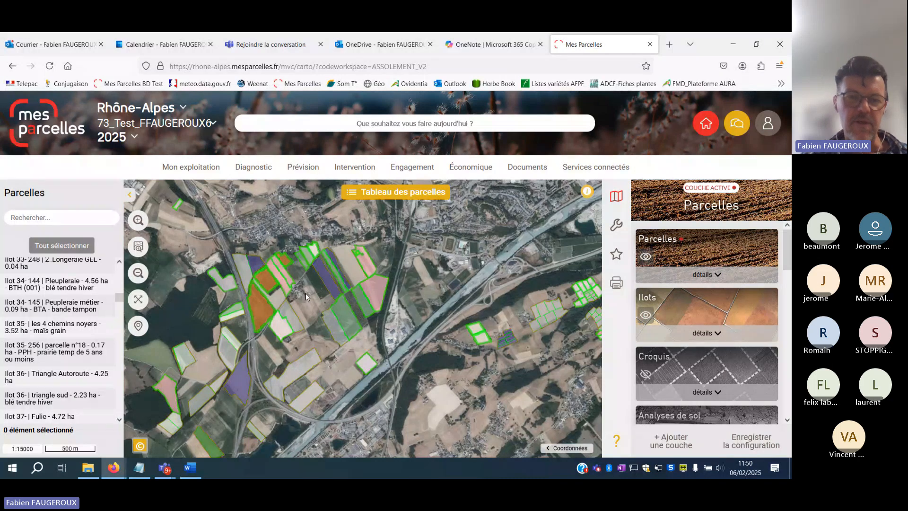
# Select the parcels biscorn, Chemin des Iles and parcelle n°206 on the map and open their joint modification form.
pyautogui.scroll(1, 343, 332)
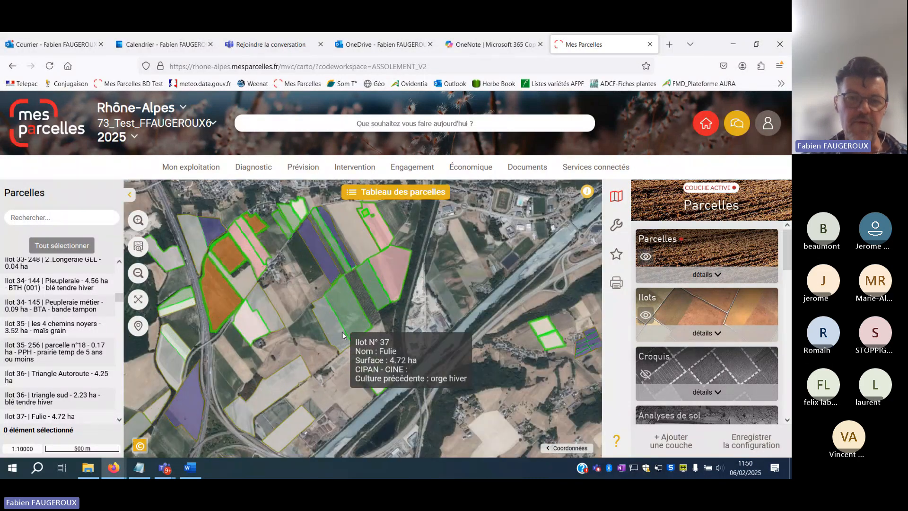
pyautogui.click(281, 378)
pyautogui.click(272, 324)
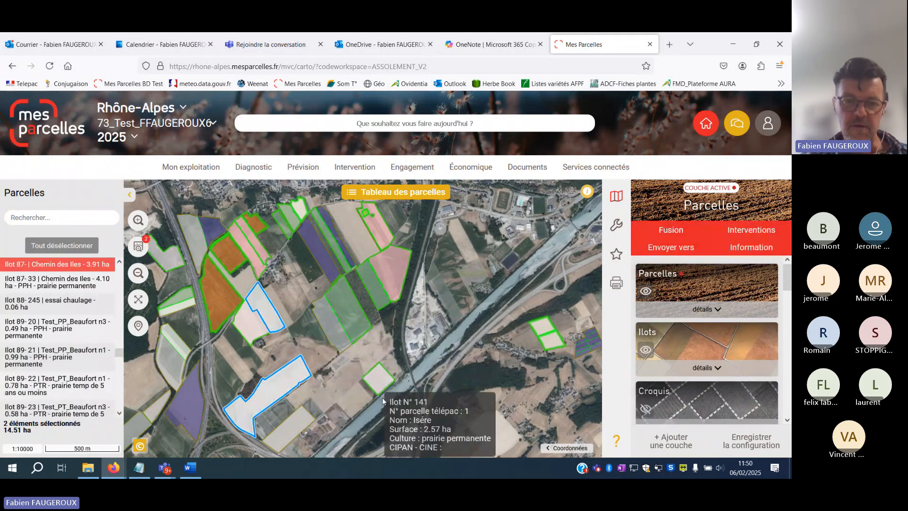
pyautogui.click(301, 426)
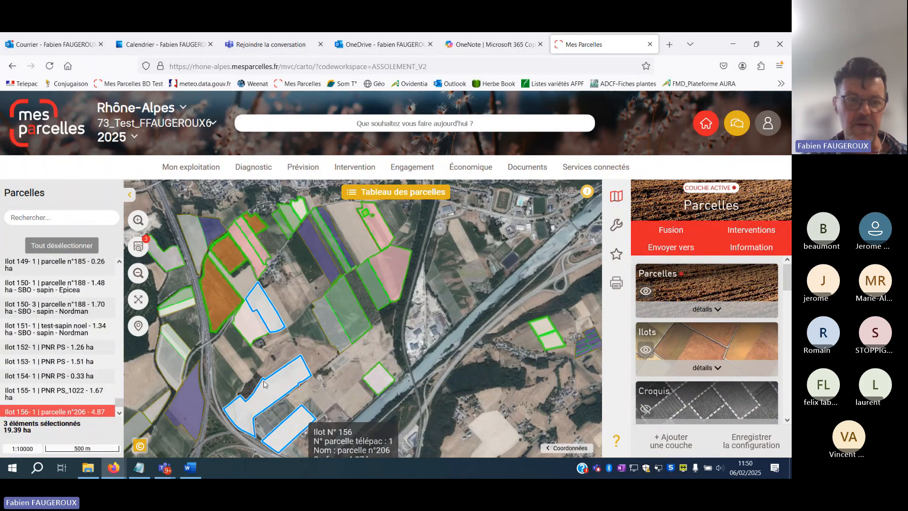
pyautogui.click(743, 247)
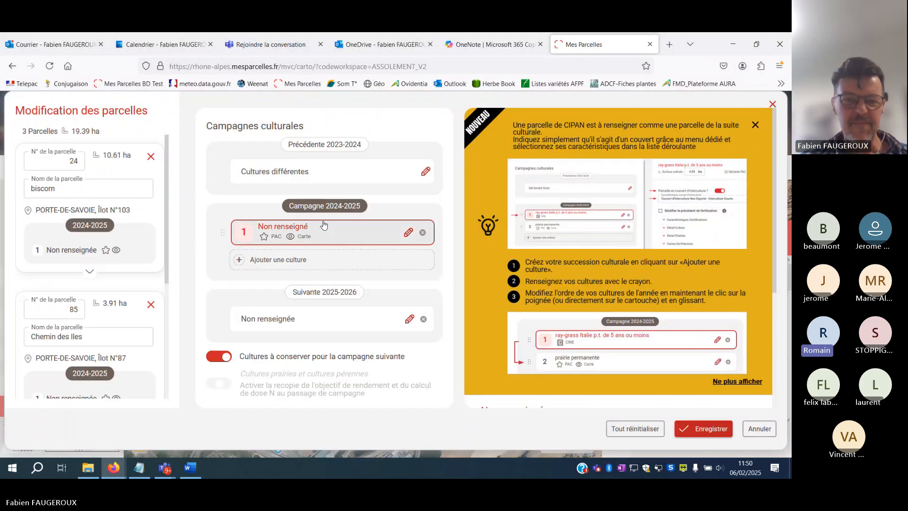
# Set the three parcels' 2024-2025 campaign to orge hiver as first crop and add moha as second crop.
pyautogui.click(408, 232)
pyautogui.click(425, 255)
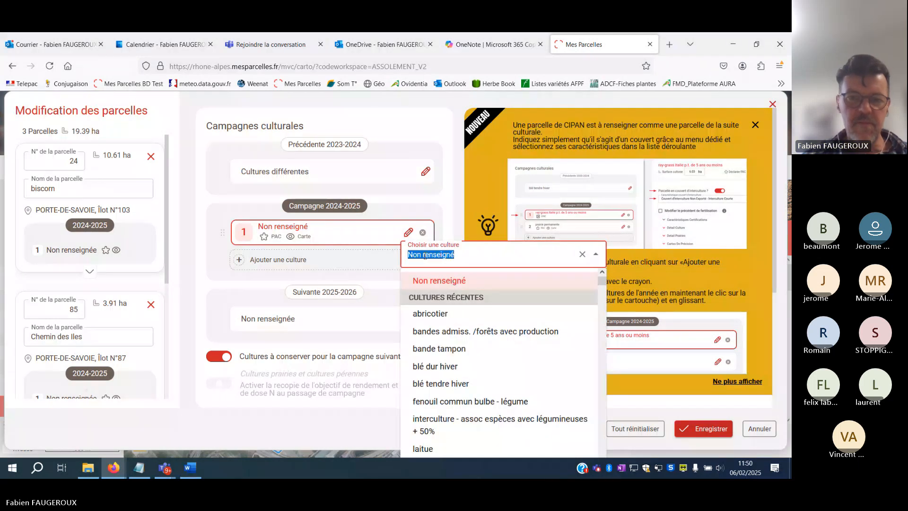
pyautogui.write('org')
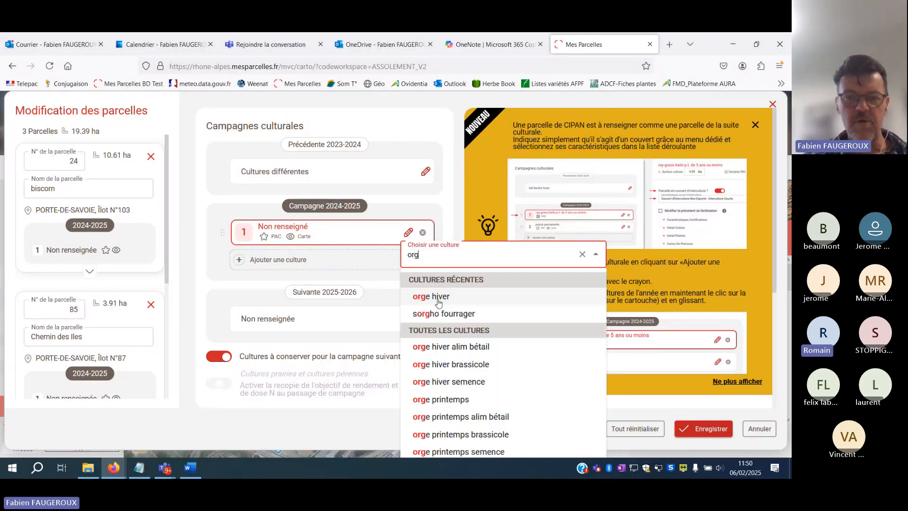
pyautogui.click(438, 298)
pyautogui.click(312, 260)
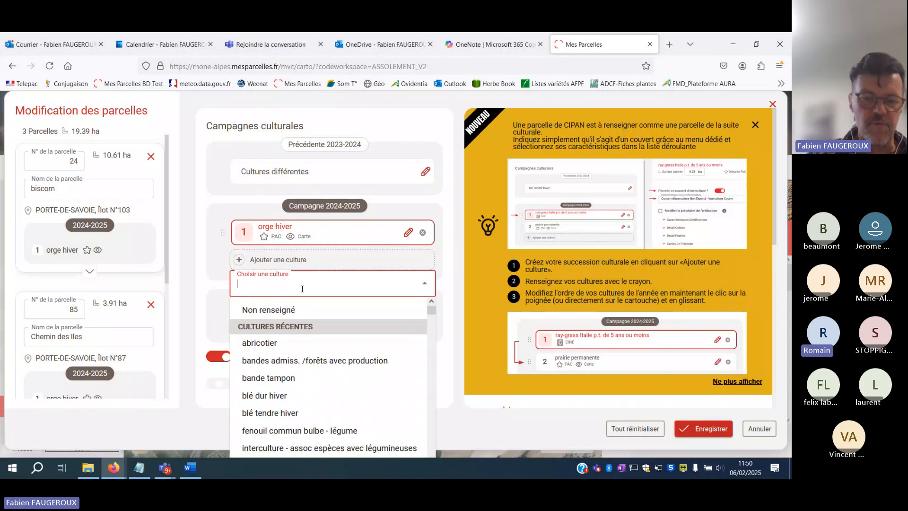
pyautogui.write('moha')
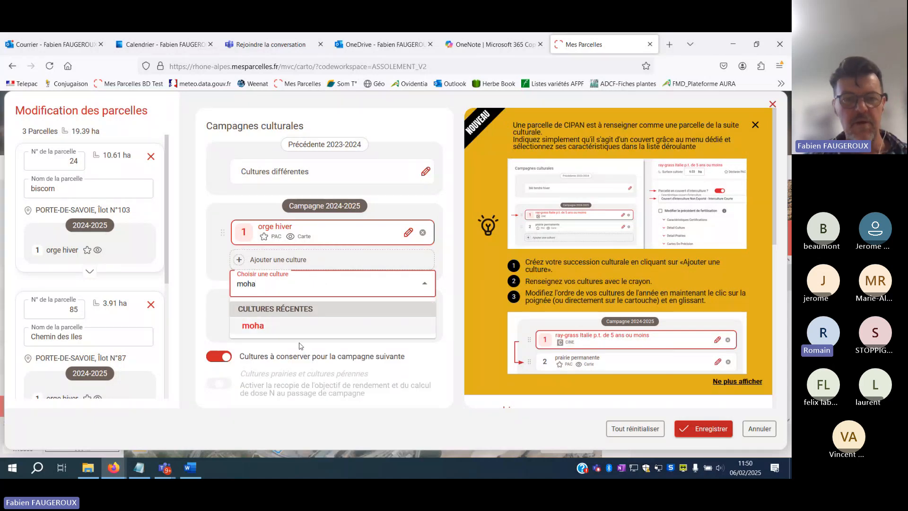
pyautogui.click(277, 327)
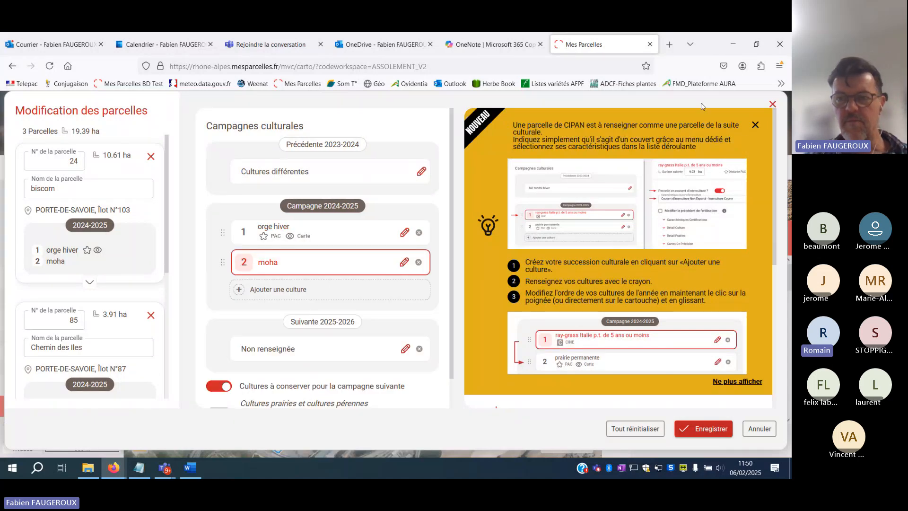
# Mark the three parcels' moha as a couvert d'interculture with the characteristic Couvert d'Interculture Exporté - Interculture Courte.
pyautogui.click(755, 125)
pyautogui.click(625, 180)
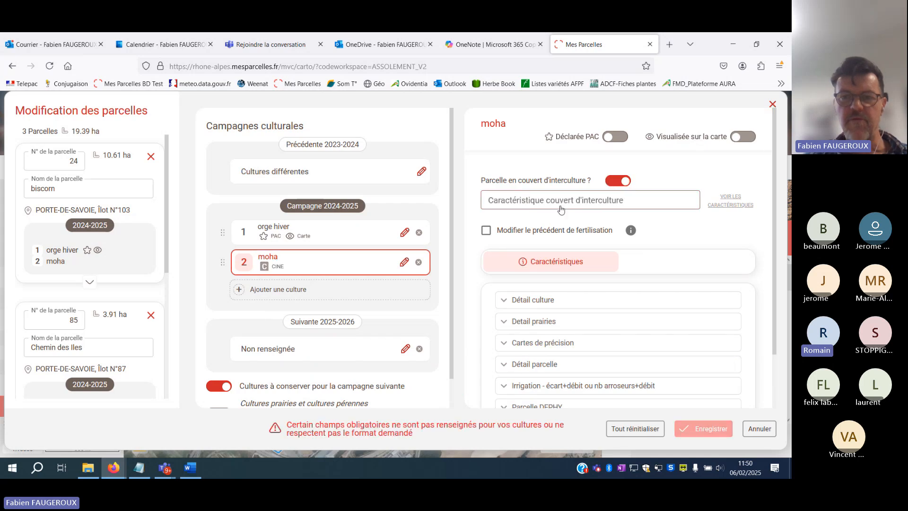
pyautogui.click(560, 202)
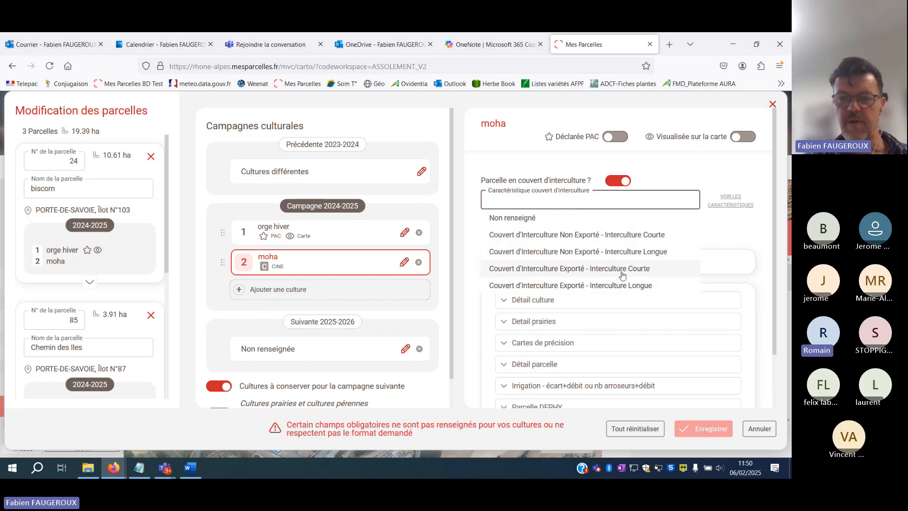
pyautogui.click(555, 275)
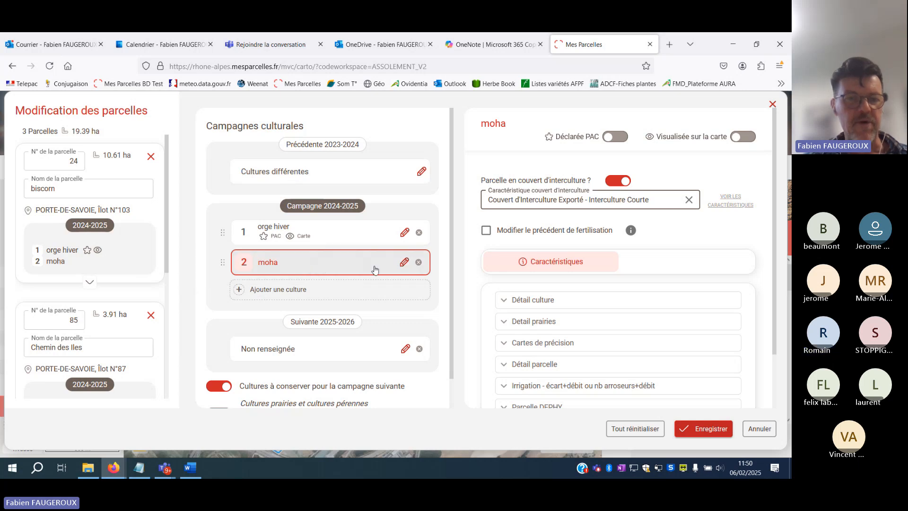
# Turn off keeping the cultures for the following campaign on the three parcels.
pyautogui.scroll(-4, 110, 289)
pyautogui.scroll(4, 110, 290)
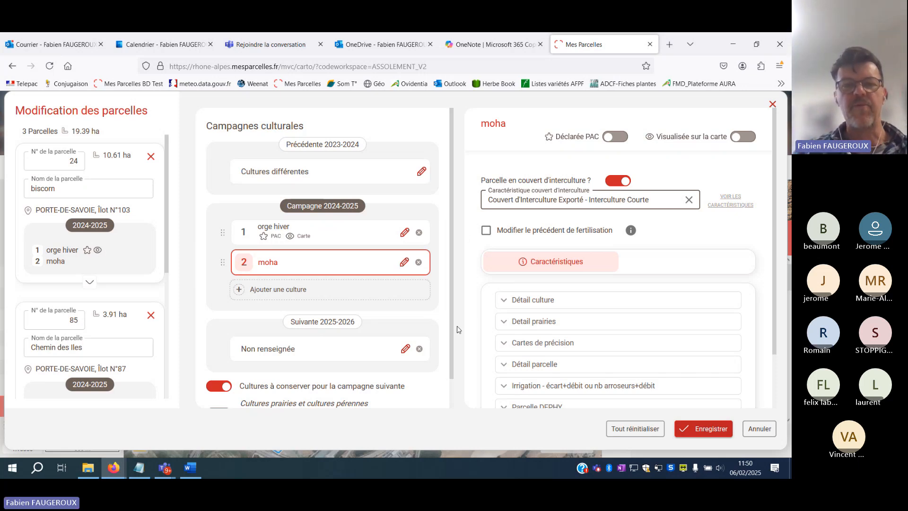
pyautogui.scroll(-1, 363, 311)
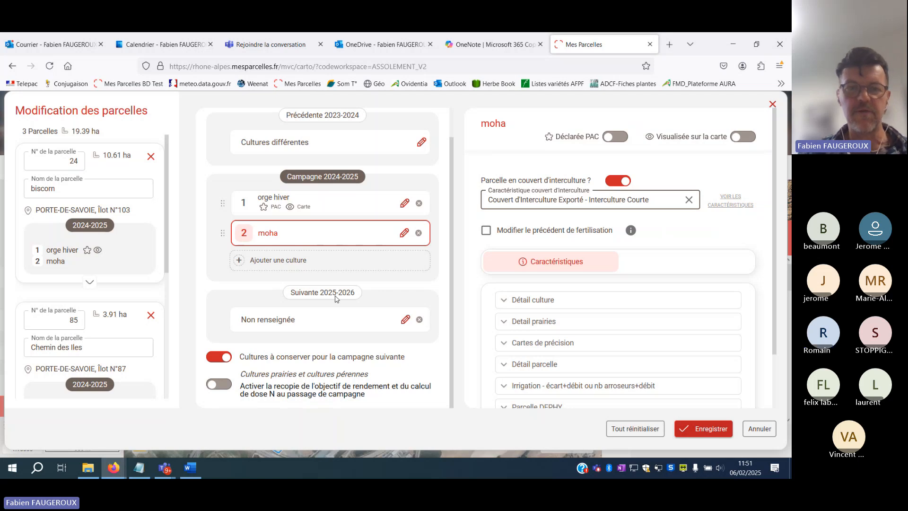
pyautogui.click(216, 359)
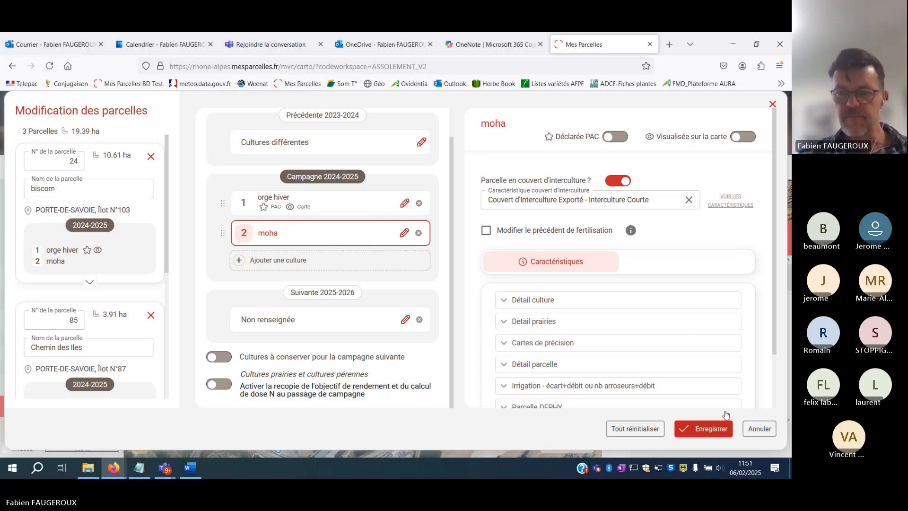
# Abandon the joint parcel entry without saving and deselect the three parcels on the map.
pyautogui.click(754, 432)
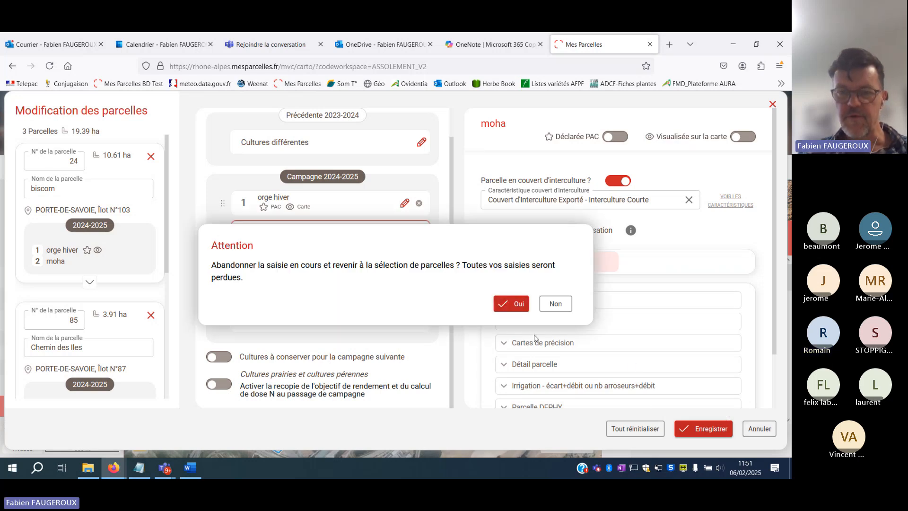
pyautogui.click(511, 313)
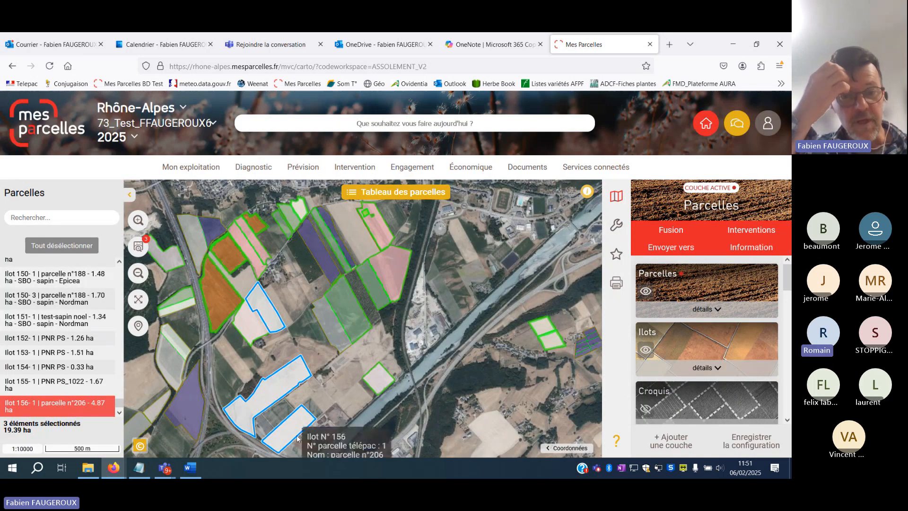
pyautogui.click(274, 408)
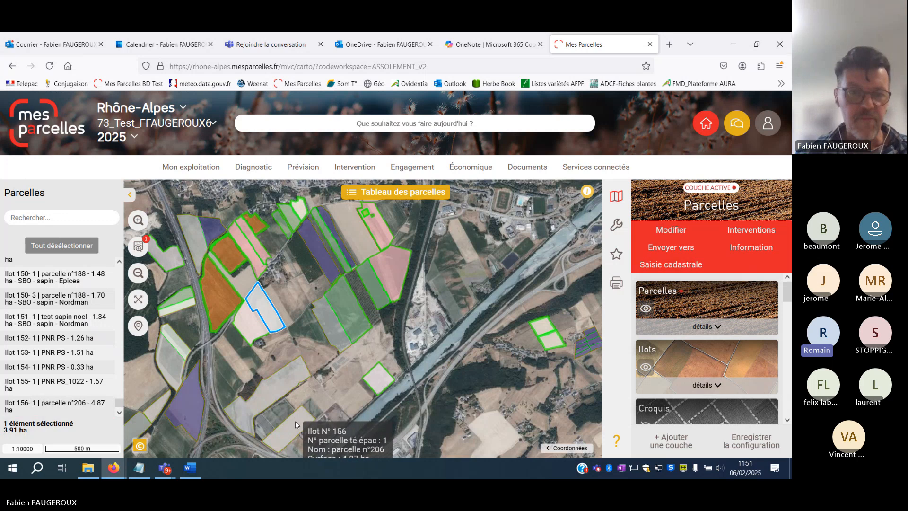
pyautogui.click(278, 325)
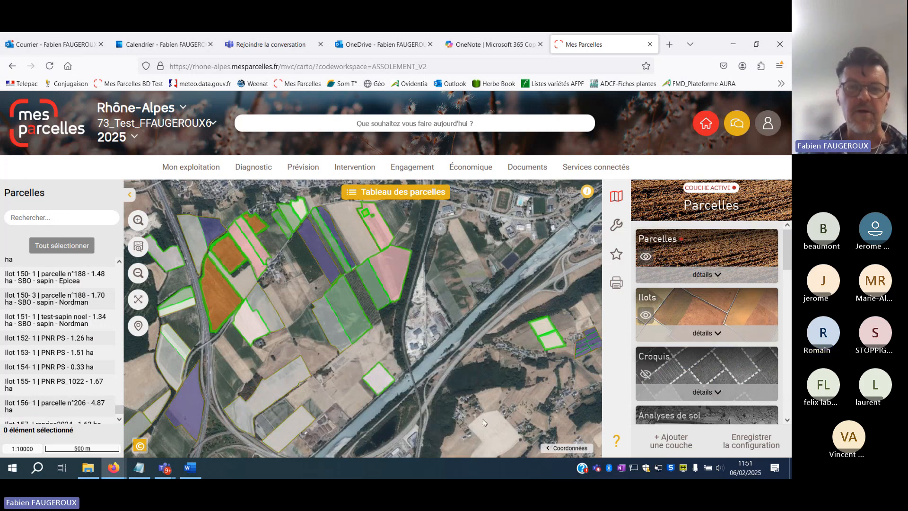
# Open the farm's parcel list and examine how crop successions, including chez douillet's orge hiver and moha, are listed.
pyautogui.moveTo(177, 171)
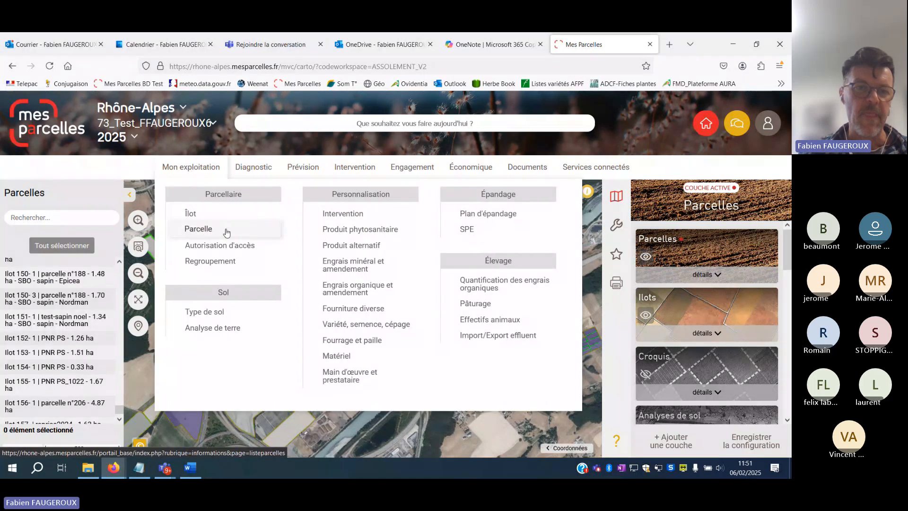
pyautogui.click(192, 230)
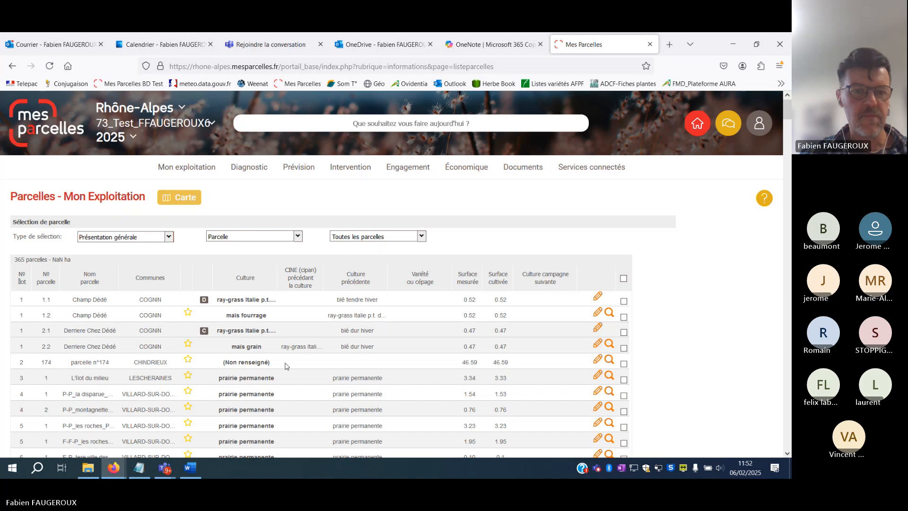
pyautogui.scroll(-1, 254, 360)
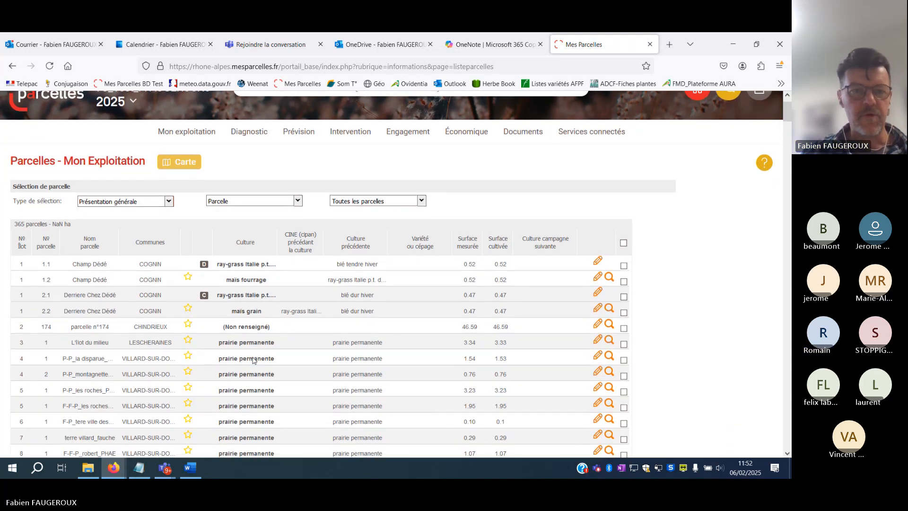
pyautogui.scroll(-1, 253, 360)
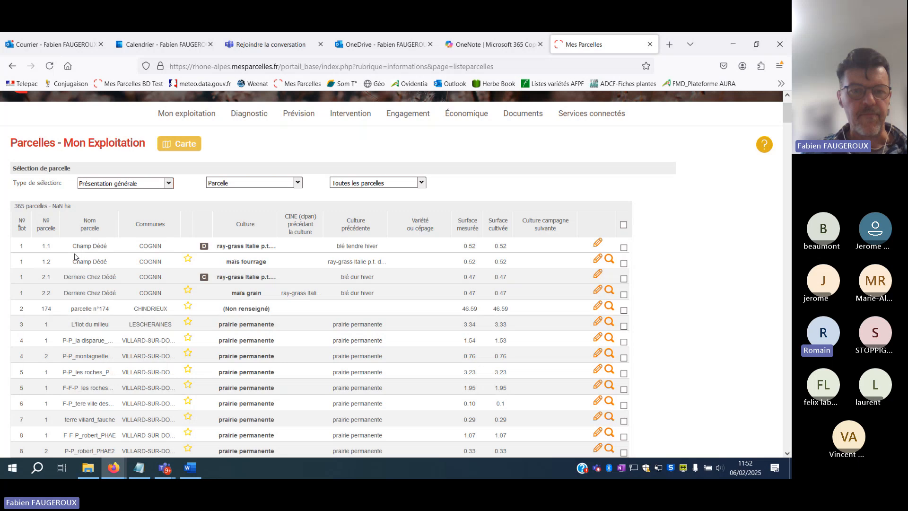
pyautogui.scroll(-5, 286, 295)
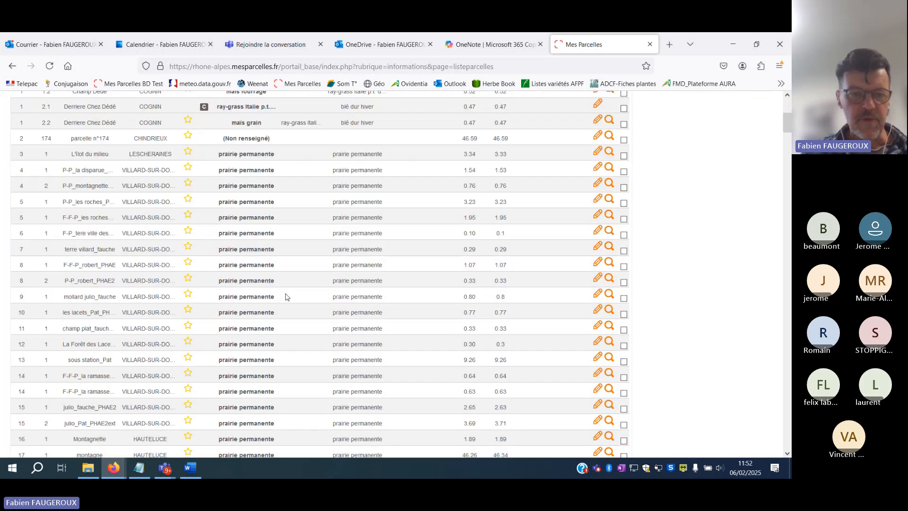
pyautogui.scroll(-15, 286, 297)
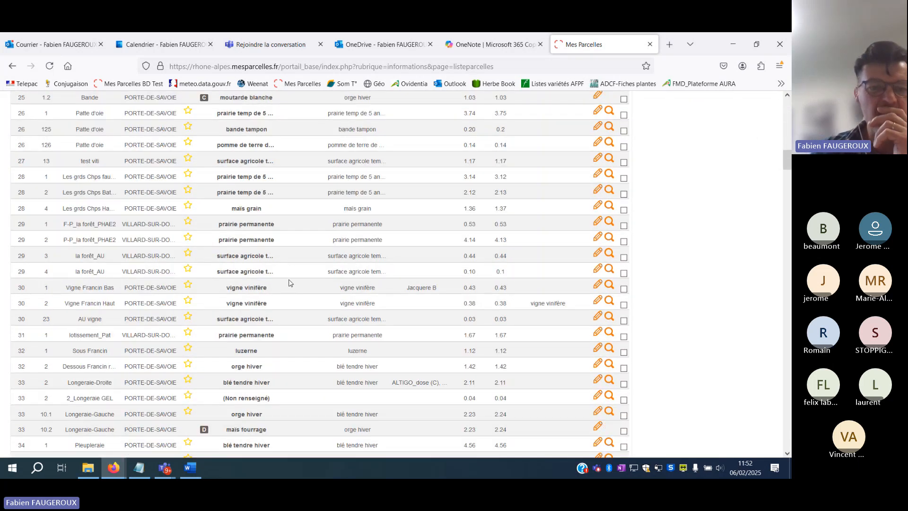
pyautogui.scroll(-7, 291, 282)
pyautogui.scroll(-1, 291, 283)
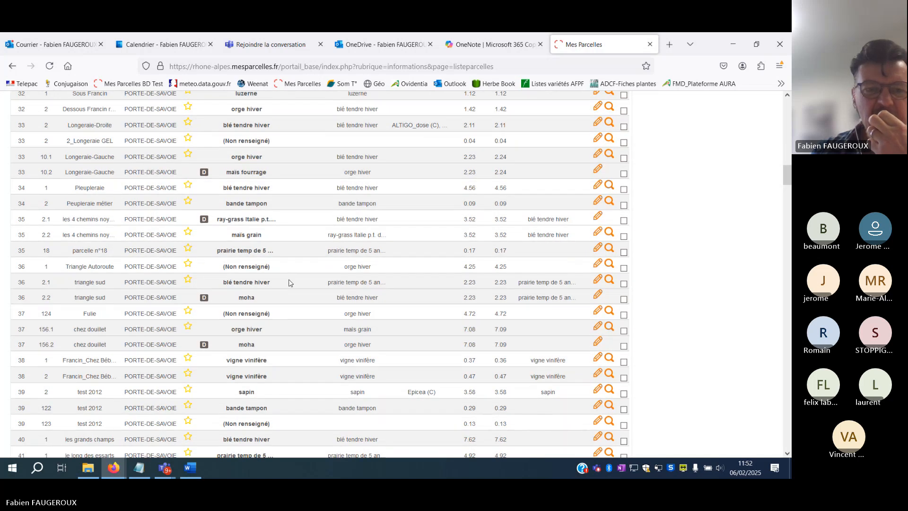
pyautogui.scroll(1, 290, 283)
pyautogui.scroll(4, 290, 283)
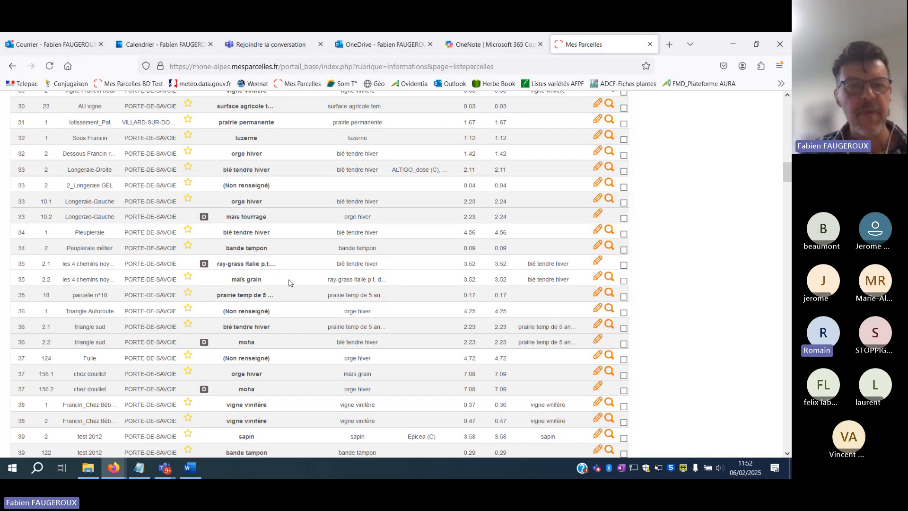
pyautogui.scroll(15, 281, 287)
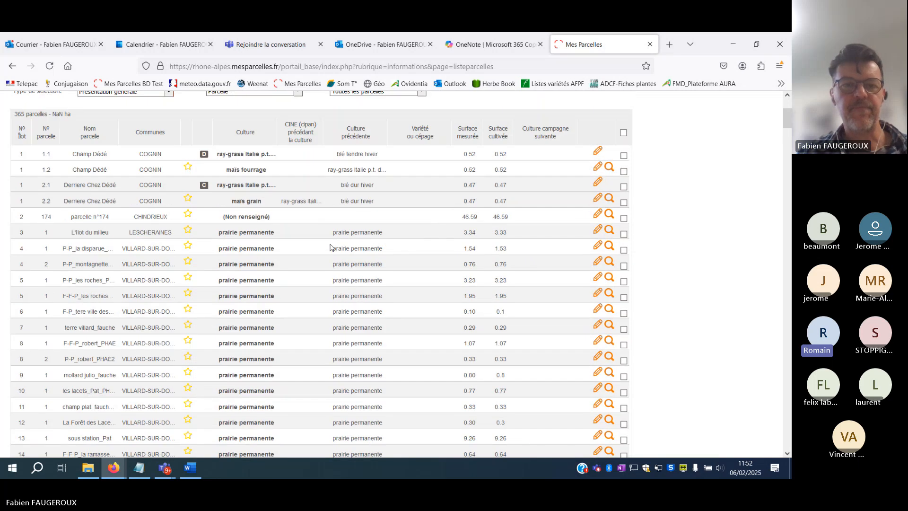
pyautogui.scroll(5, 330, 247)
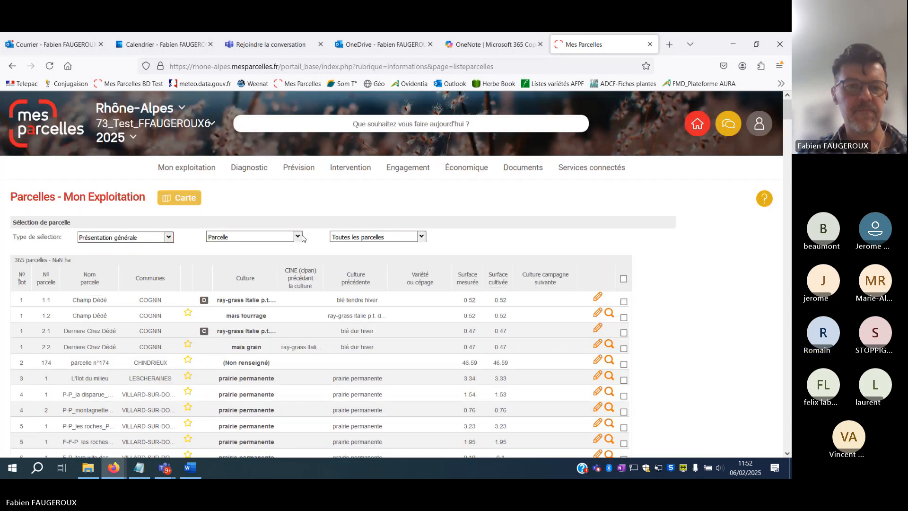
# Filter the parcel list by culture to maïs fourrage and maïs fourrage - dérobée CIE, and compare how the main and dérobée crops are listed.
pyautogui.click(298, 236)
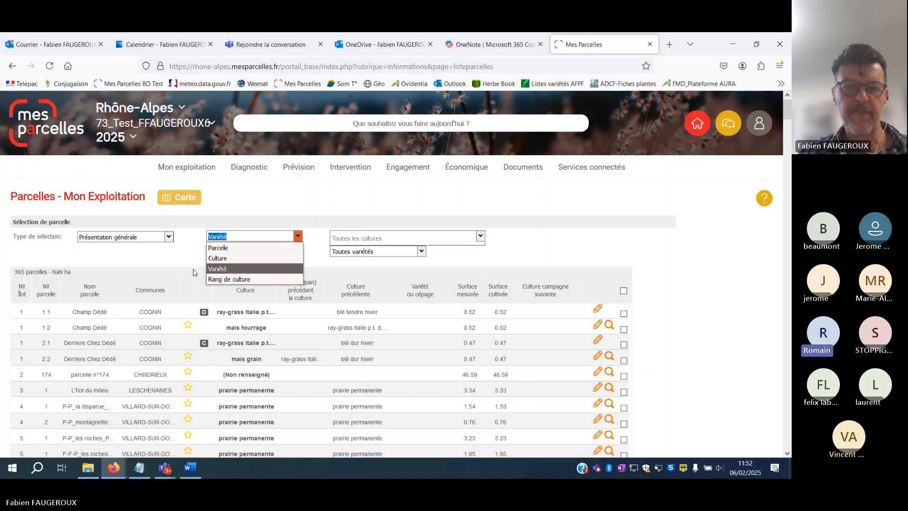
pyautogui.click(217, 257)
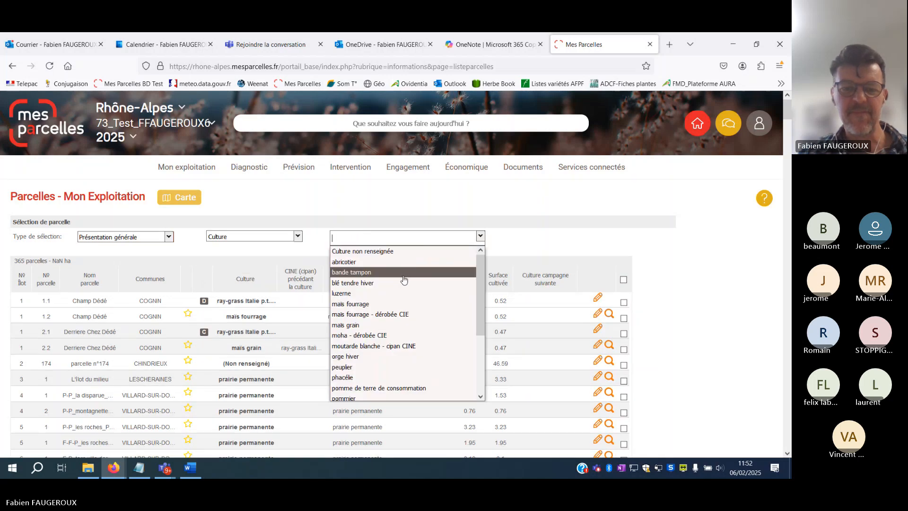
pyautogui.click(404, 304)
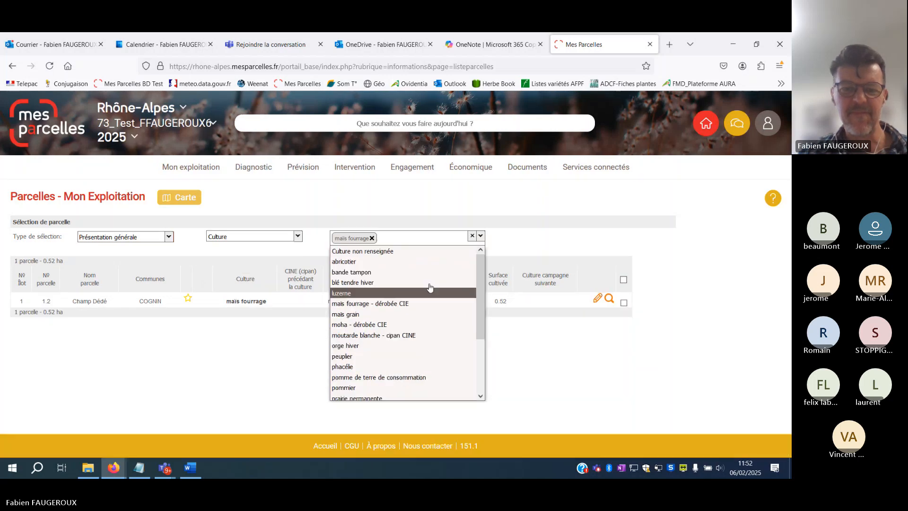
pyautogui.click(406, 303)
pyautogui.click(240, 376)
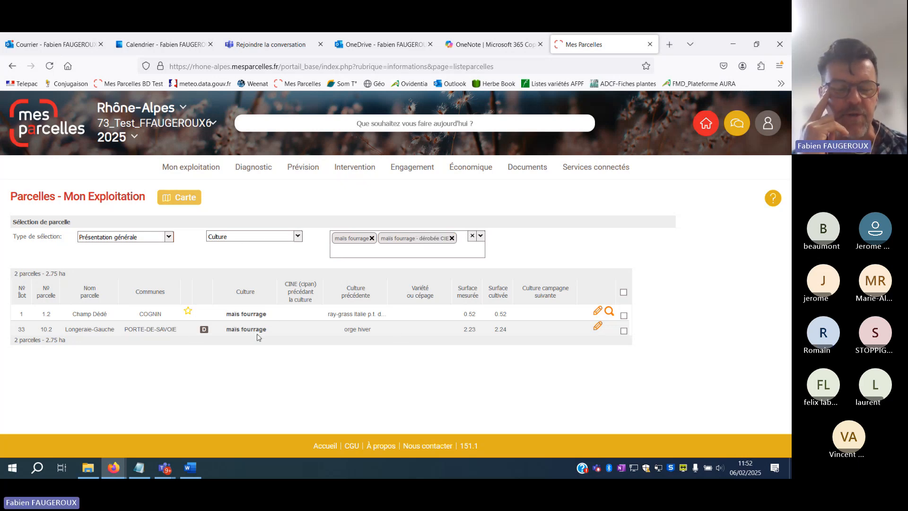
pyautogui.click(479, 240)
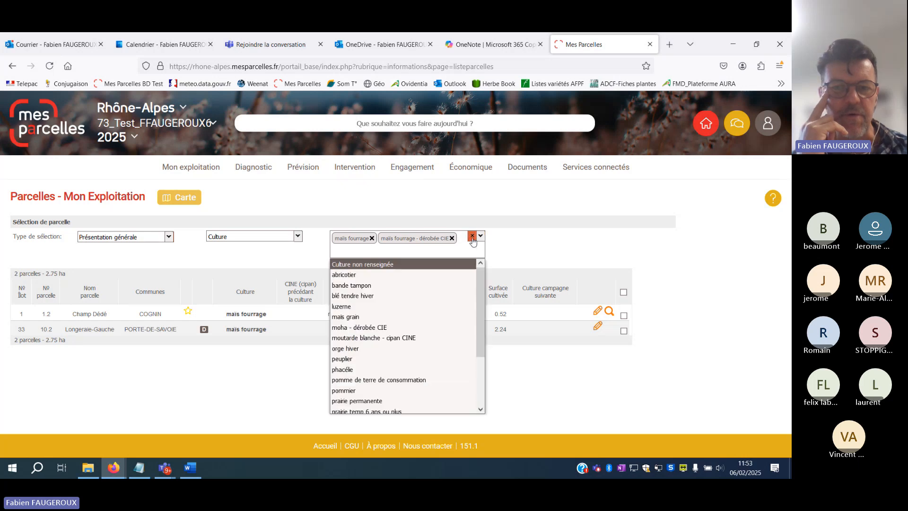
pyautogui.click(358, 253)
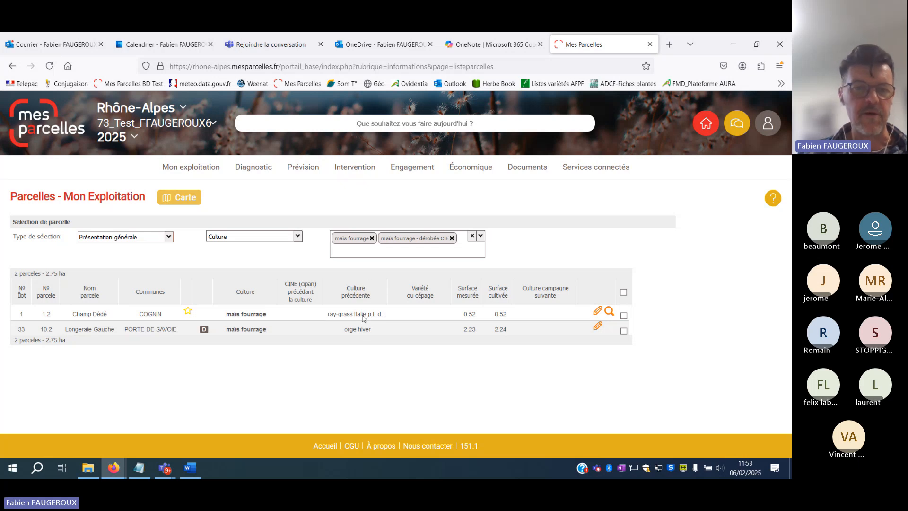
pyautogui.moveTo(249, 318)
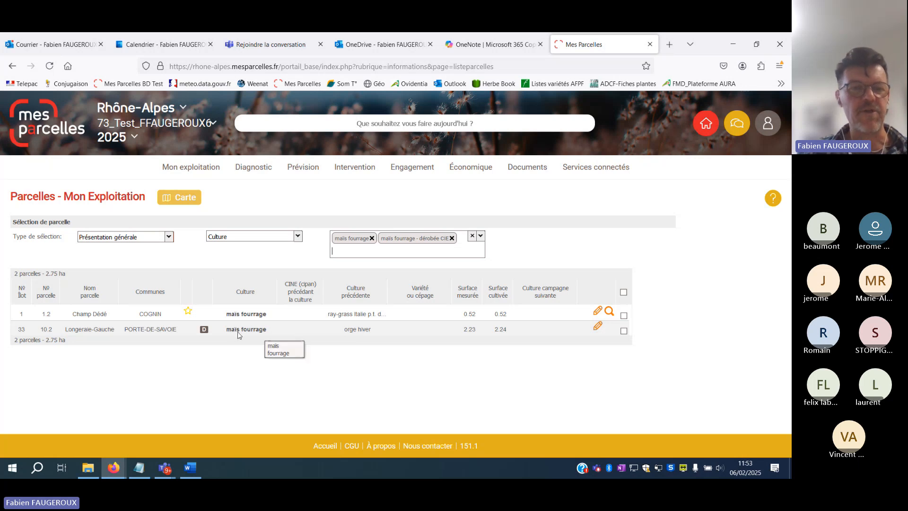
pyautogui.moveTo(203, 335)
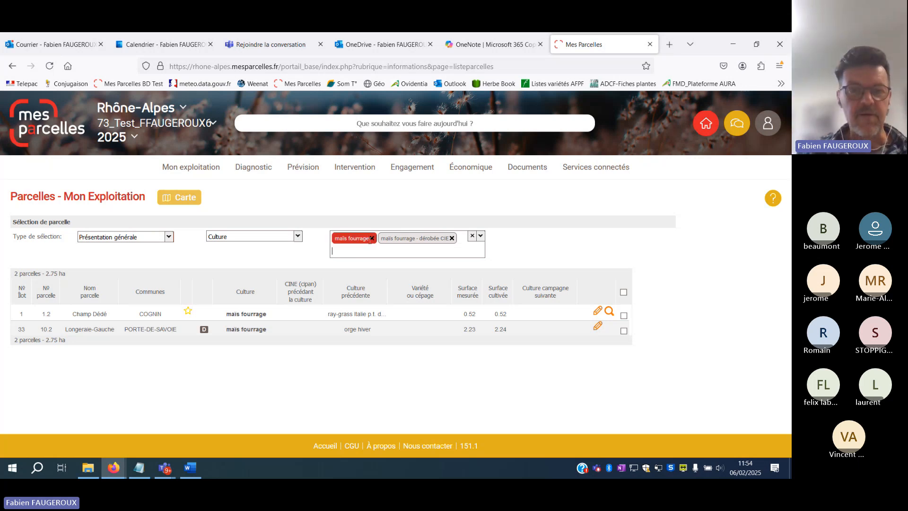
# Start a new intervention on maïs fourrage with the type Fertilisation et amendement mineral - foliaire inclus.
pyautogui.moveTo(340, 169)
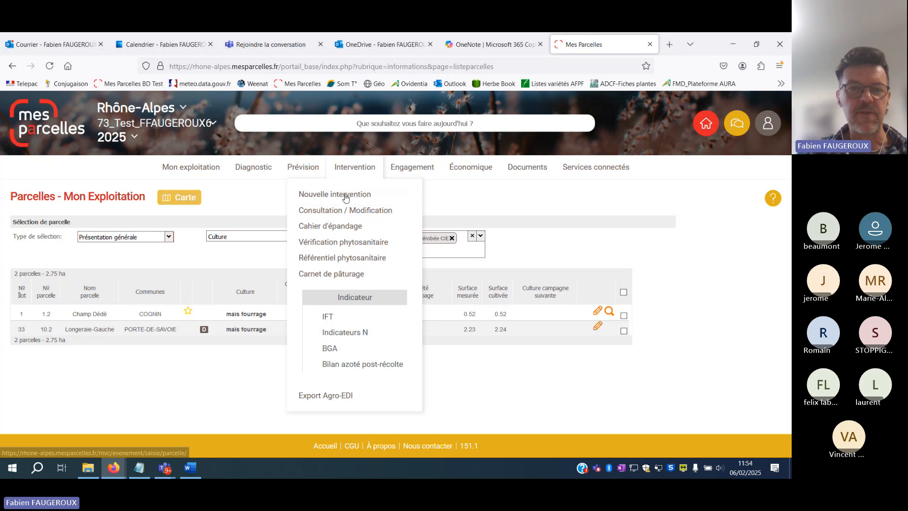
pyautogui.click(316, 195)
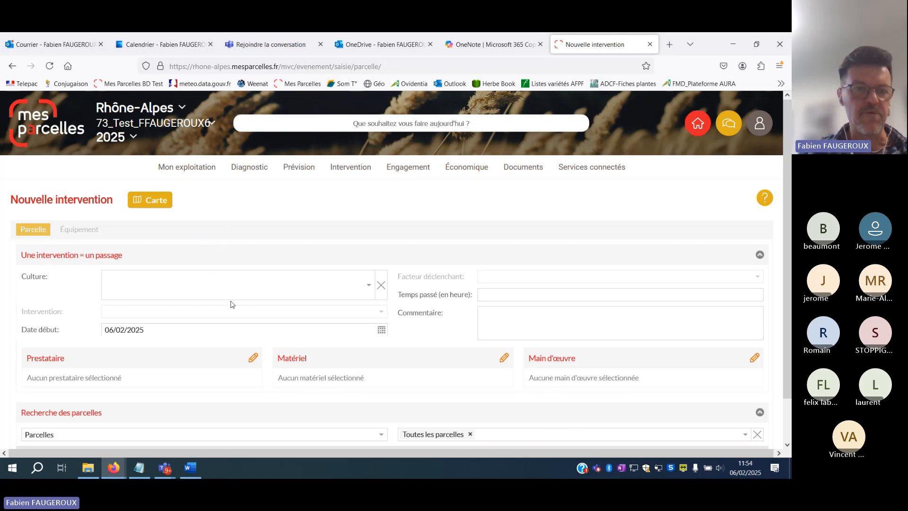
pyautogui.click(369, 293)
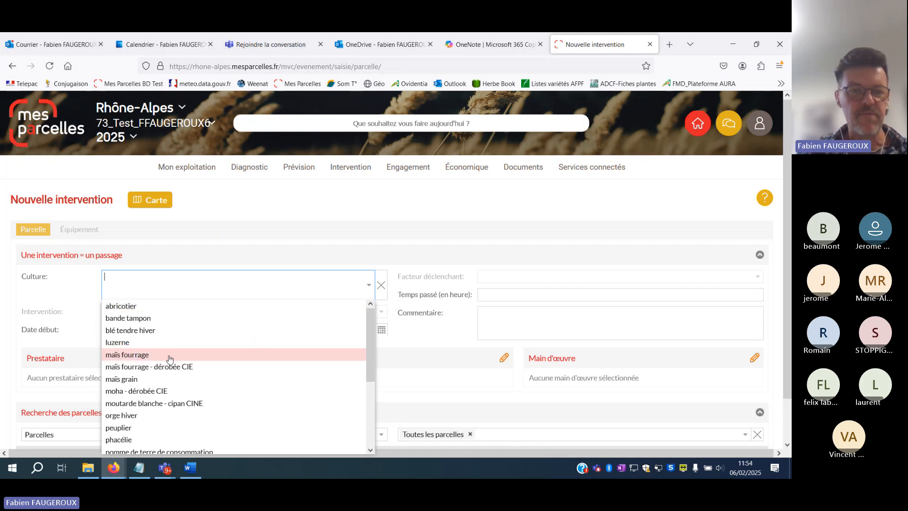
pyautogui.click(265, 356)
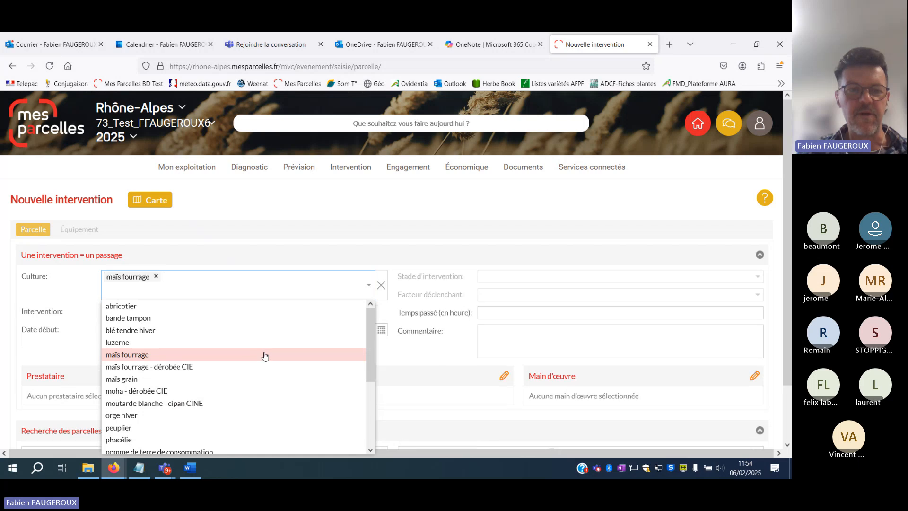
pyautogui.scroll(-2, 392, 279)
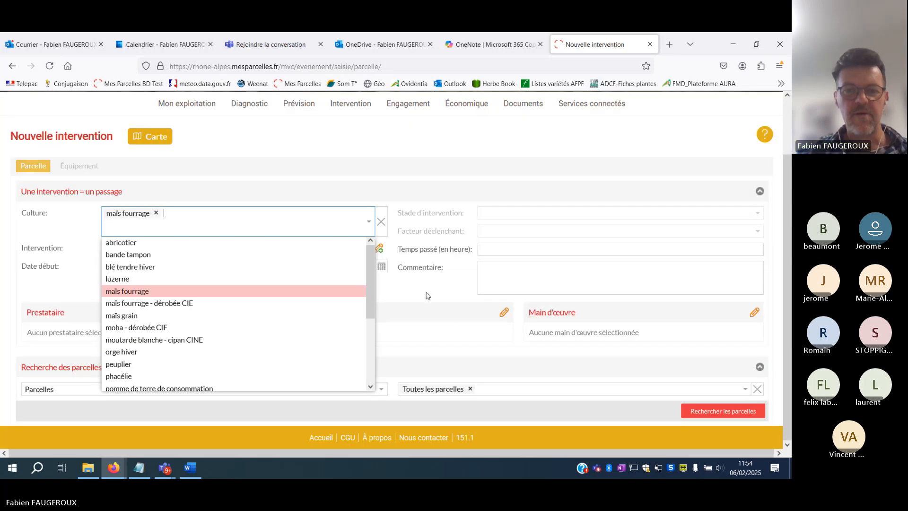
pyautogui.click(428, 294)
pyautogui.click(363, 248)
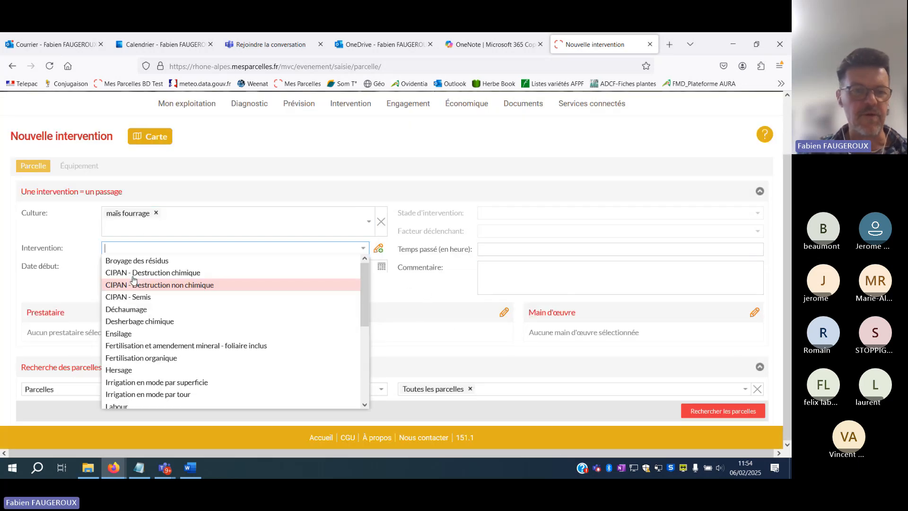
pyautogui.click(163, 350)
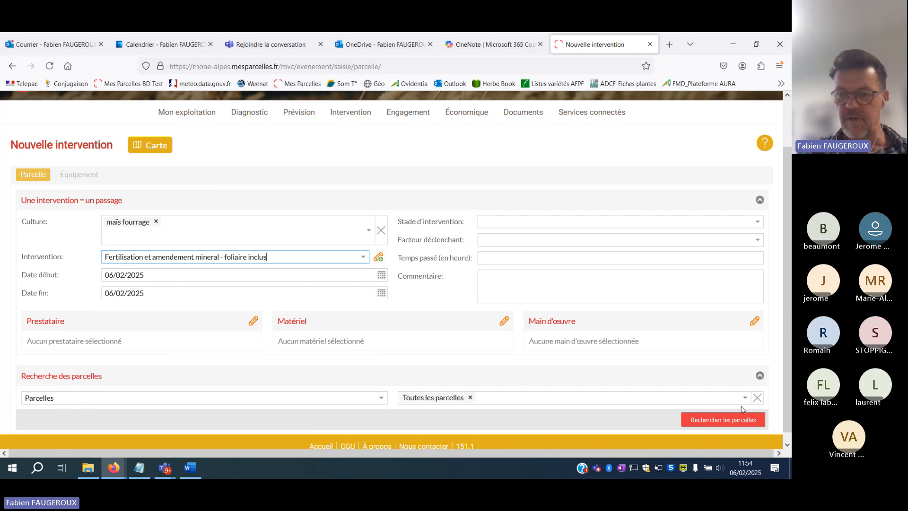
# Search the parcels for the maïs fourrage intervention, widen the Culture column to check the crop, and cancel the parcel entry.
pyautogui.click(720, 421)
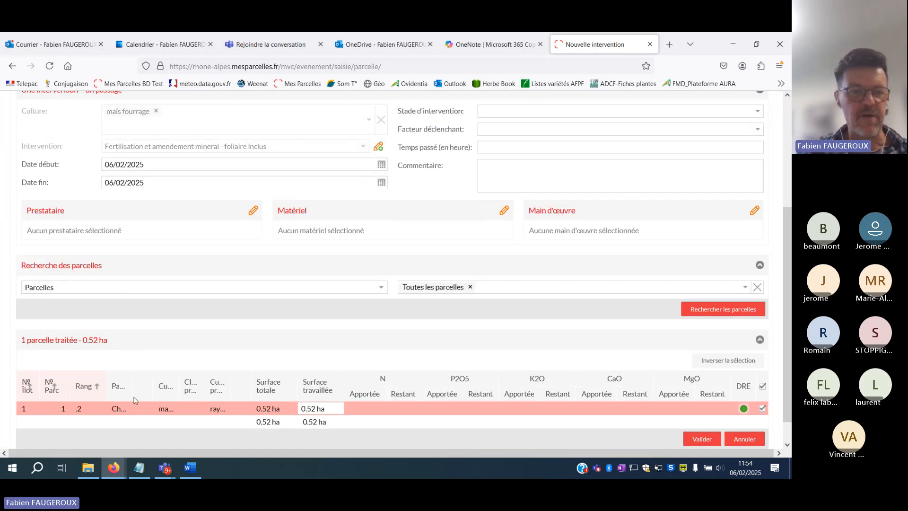
pyautogui.moveTo(180, 392); pyautogui.dragTo(232, 392)
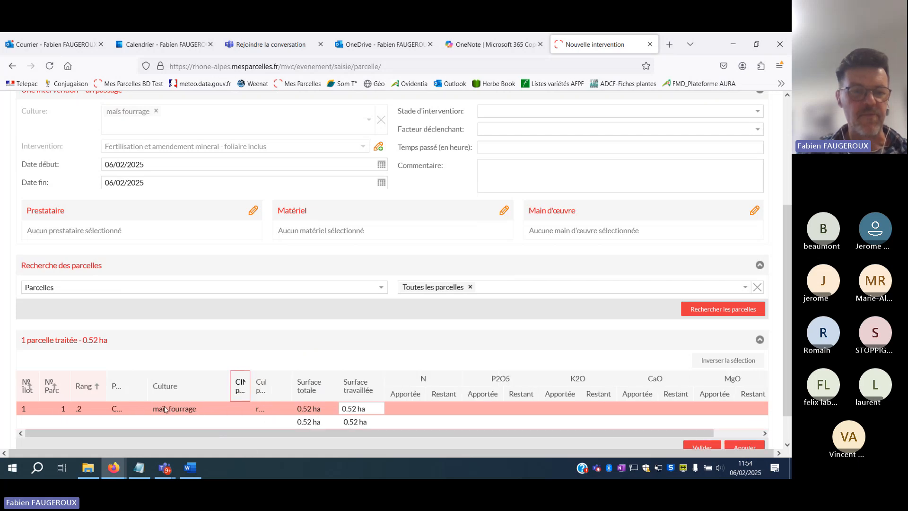
pyautogui.scroll(1, 185, 366)
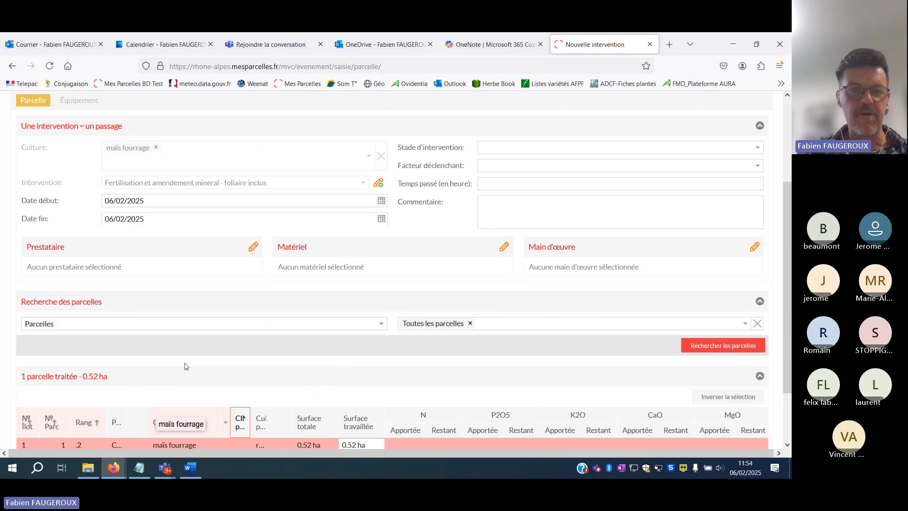
pyautogui.scroll(4, 184, 366)
pyautogui.scroll(-6, 733, 411)
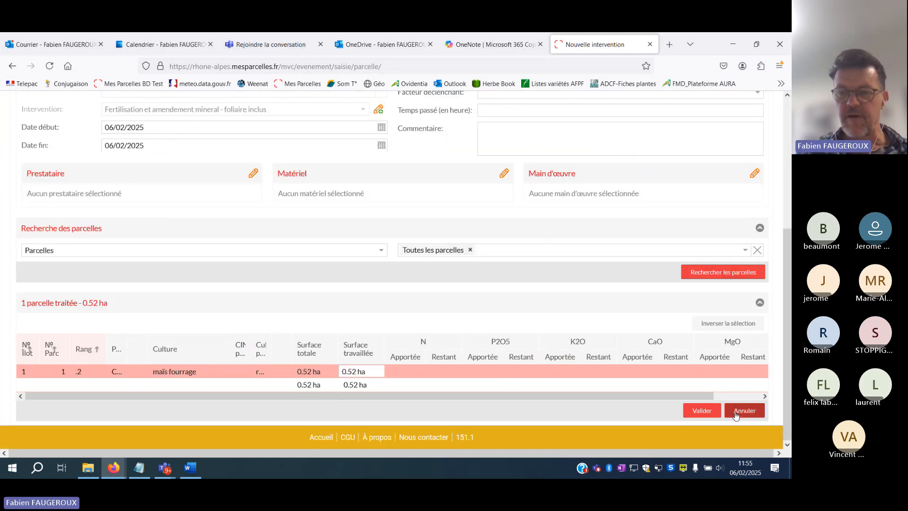
pyautogui.click(735, 414)
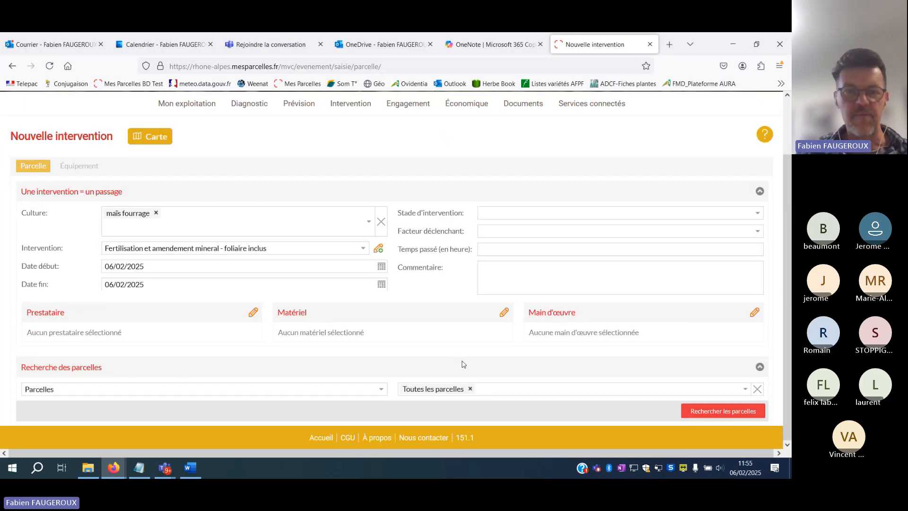
# Change the culture to maïs fourrage - dérobée CIE and search its parcels for a Fertilisation et amendement mineral - foliaire inclus intervention.
pyautogui.click(156, 213)
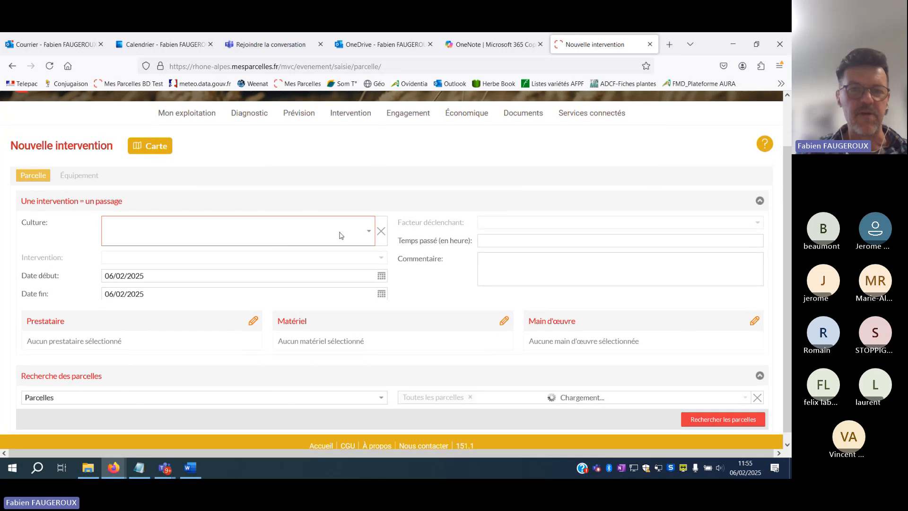
pyautogui.click(368, 231)
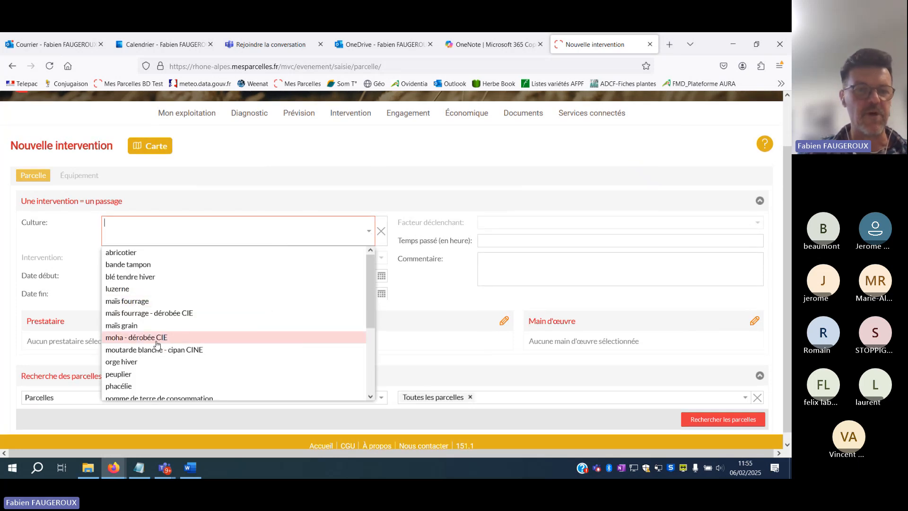
pyautogui.click(131, 314)
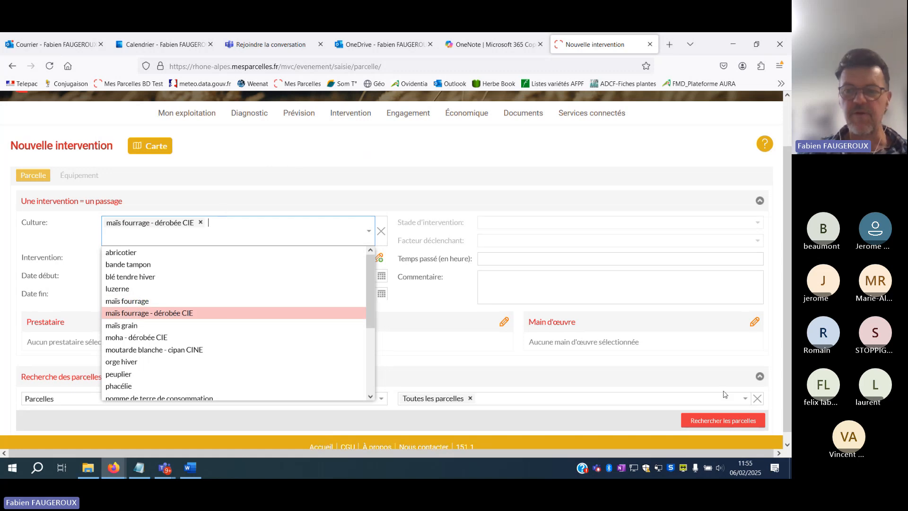
pyautogui.click(723, 424)
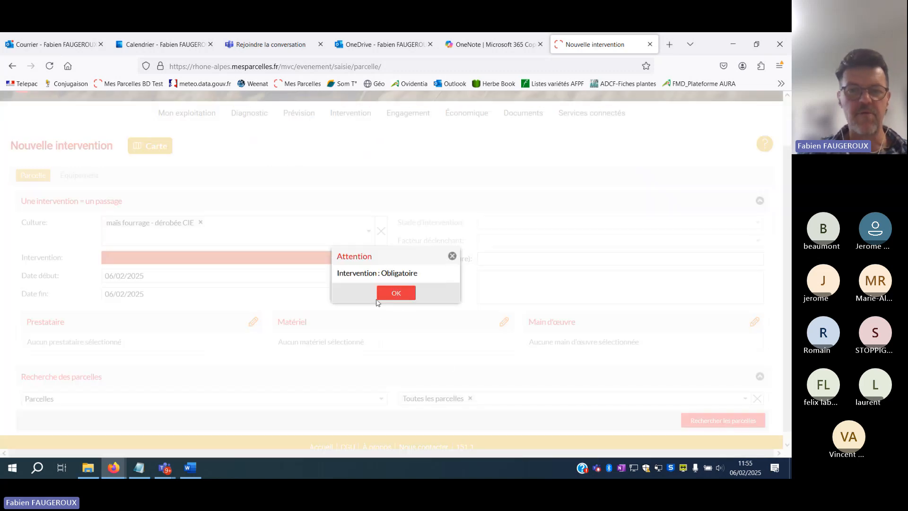
pyautogui.click(397, 293)
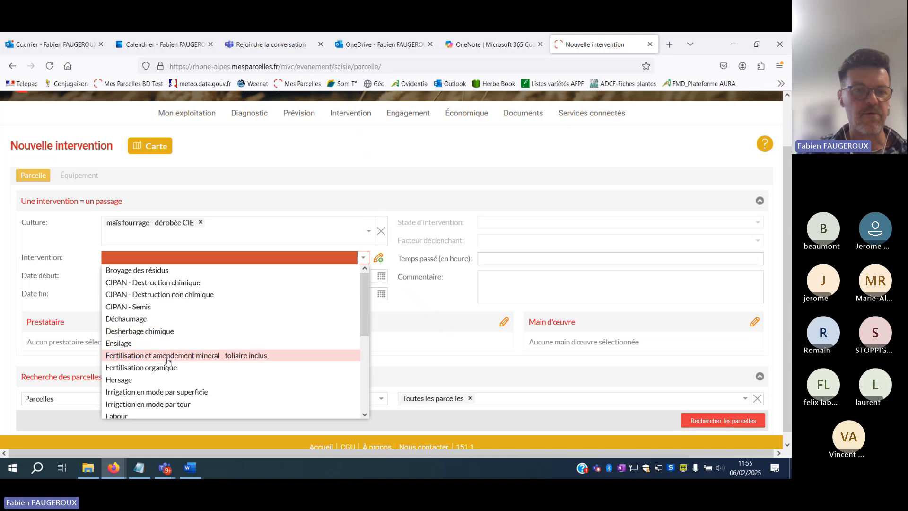
pyautogui.click(172, 355)
pyautogui.click(710, 426)
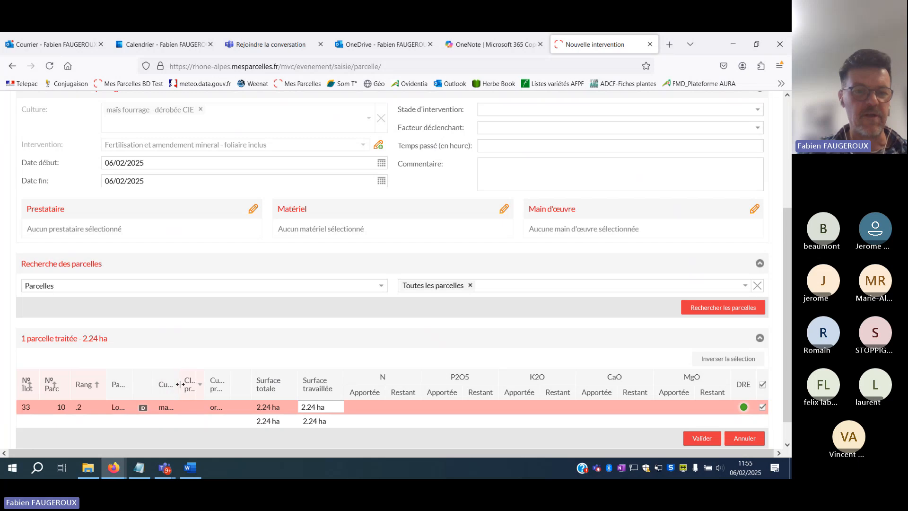
# Widen the Culture column, check the dérobée marker on the maïs fourrage parcel, and cancel the parcel entry.
pyautogui.moveTo(182, 387); pyautogui.dragTo(226, 390)
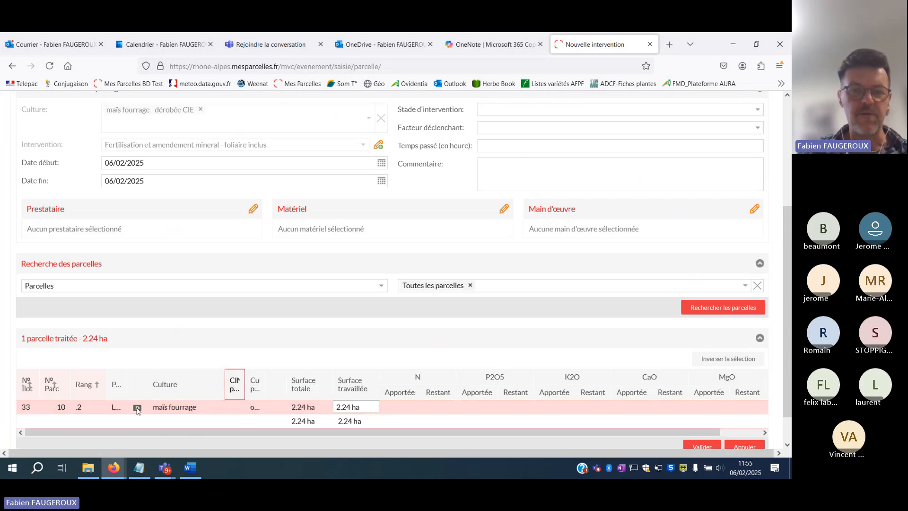
pyautogui.moveTo(138, 410)
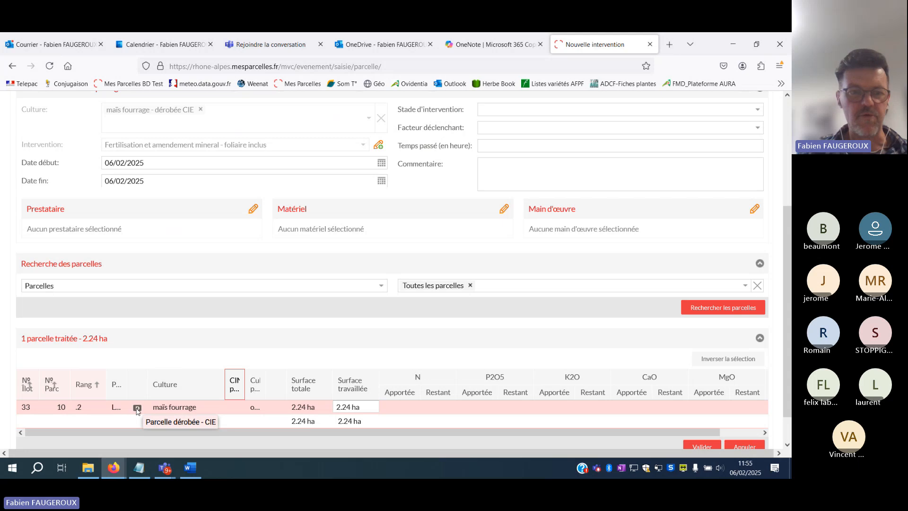
pyautogui.scroll(3, 138, 411)
pyautogui.scroll(-4, 137, 411)
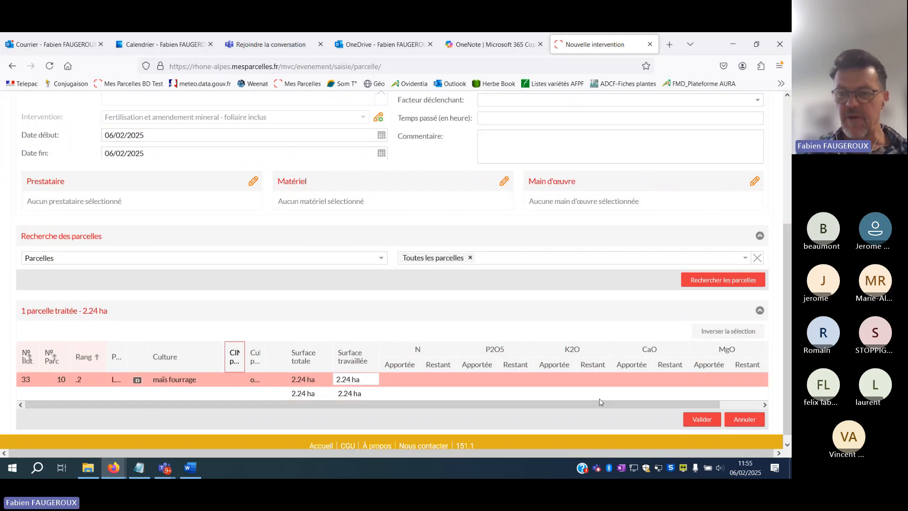
pyautogui.click(744, 419)
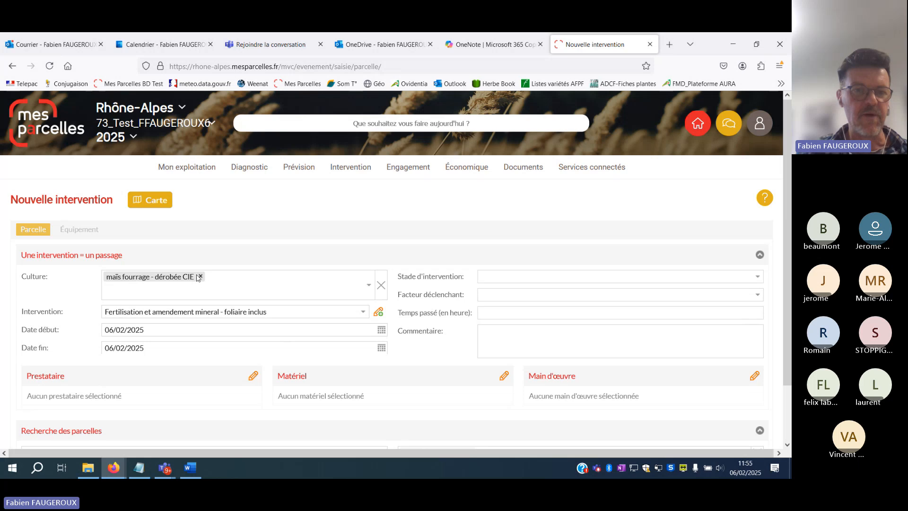
# Replace the new intervention's culture with moha - dérobée CIE.
pyautogui.click(200, 276)
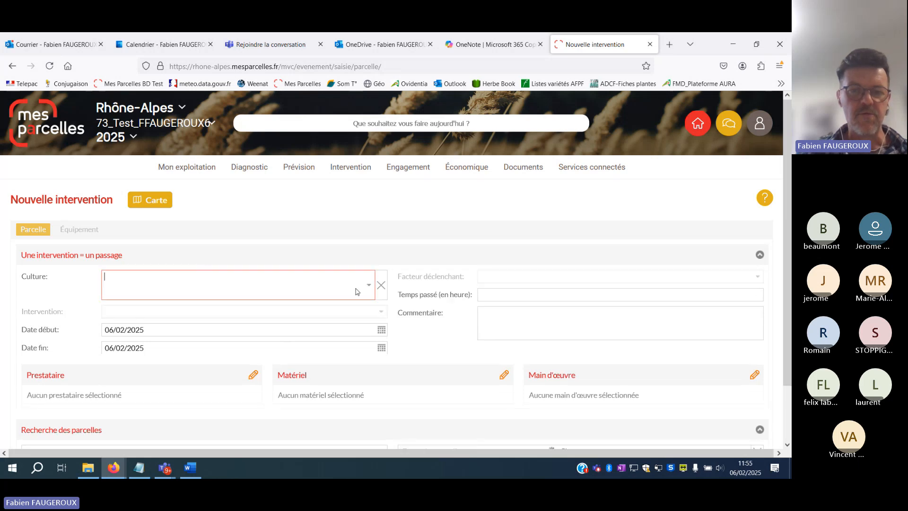
pyautogui.click(369, 285)
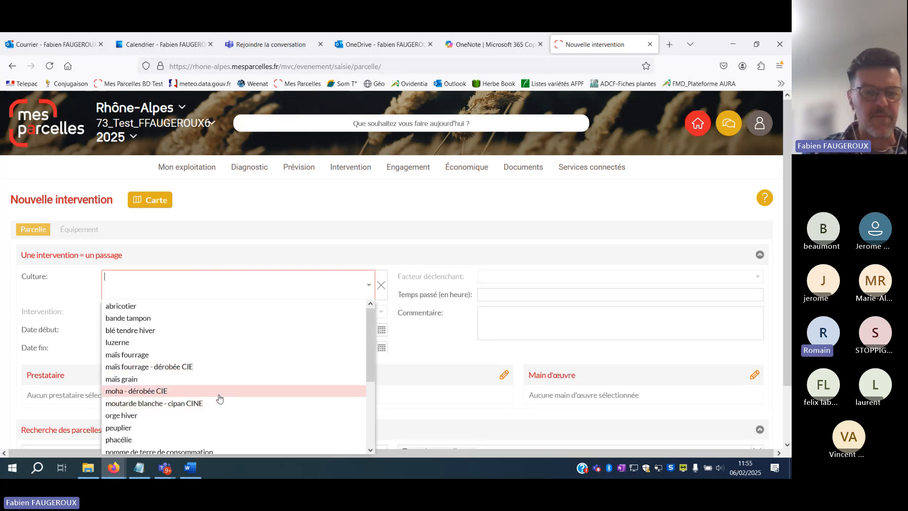
pyautogui.scroll(-2, 215, 400)
pyautogui.scroll(-1, 211, 400)
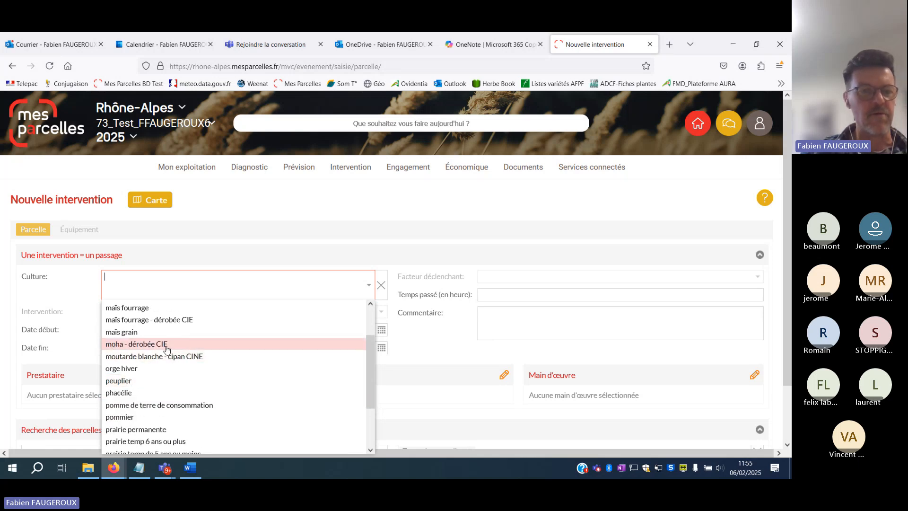
pyautogui.click(141, 344)
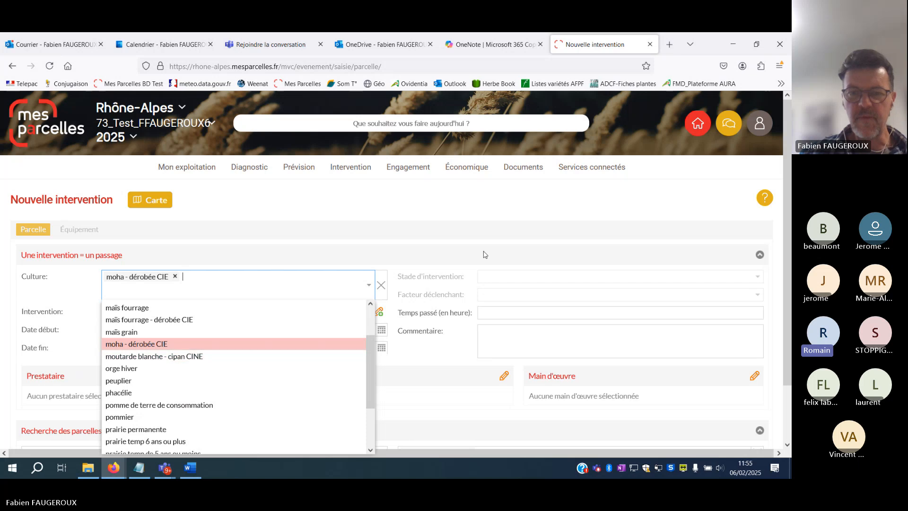
pyautogui.click(461, 226)
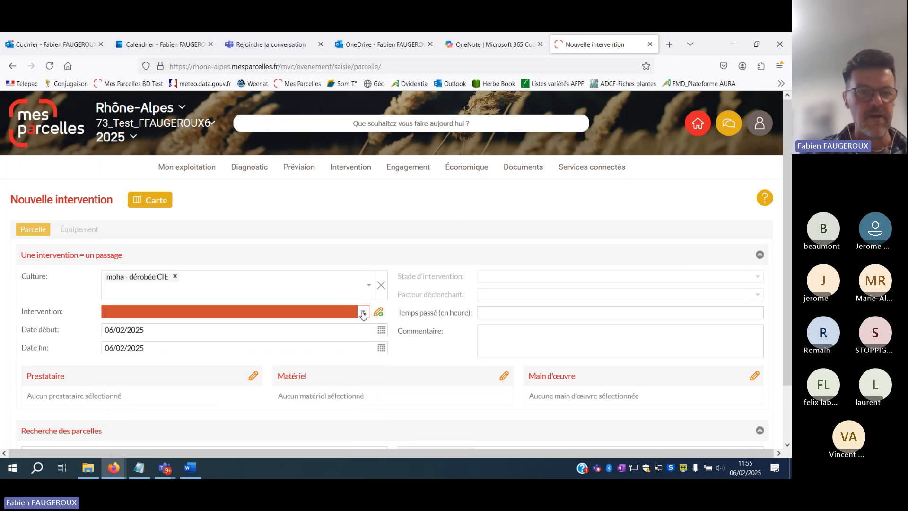
# Set the intervention to Fertilisation et amendement mineral - foliaire inclus and search all parcels for the moha - dérobée CIE crop.
pyautogui.click(363, 312)
pyautogui.click(218, 241)
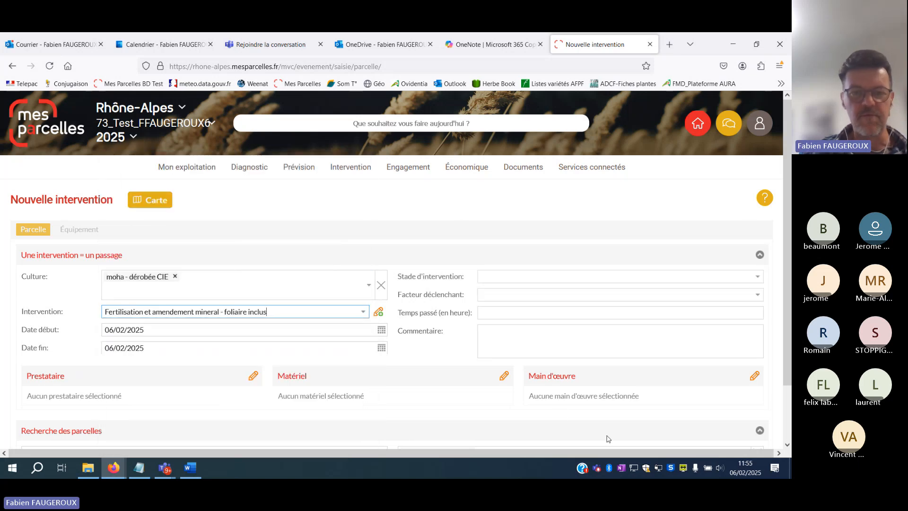
pyautogui.scroll(-1, 738, 416)
pyautogui.scroll(-2, 743, 418)
pyautogui.click(704, 410)
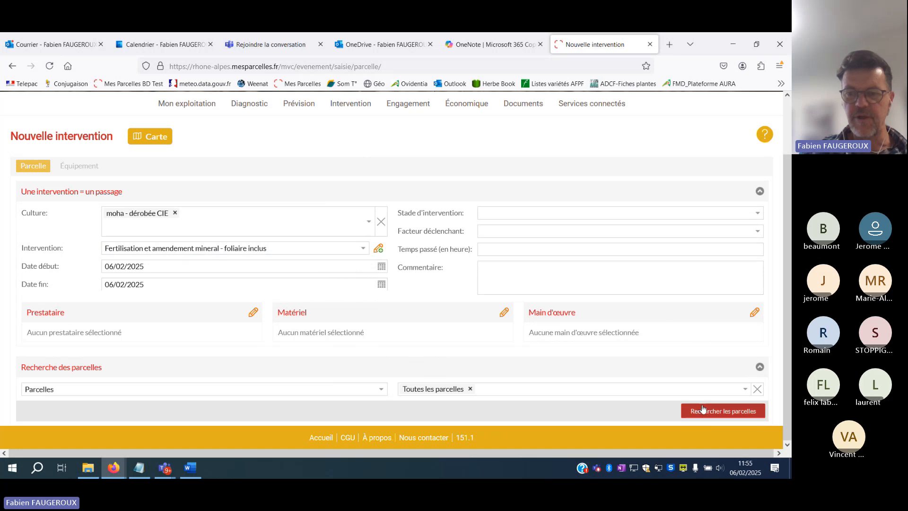
# Widen the Culture précédente and Culture columns of the treated parcels and check the moha rows' crops and dérobée markers.
pyautogui.scroll(-2, 702, 411)
pyautogui.scroll(-3, 711, 434)
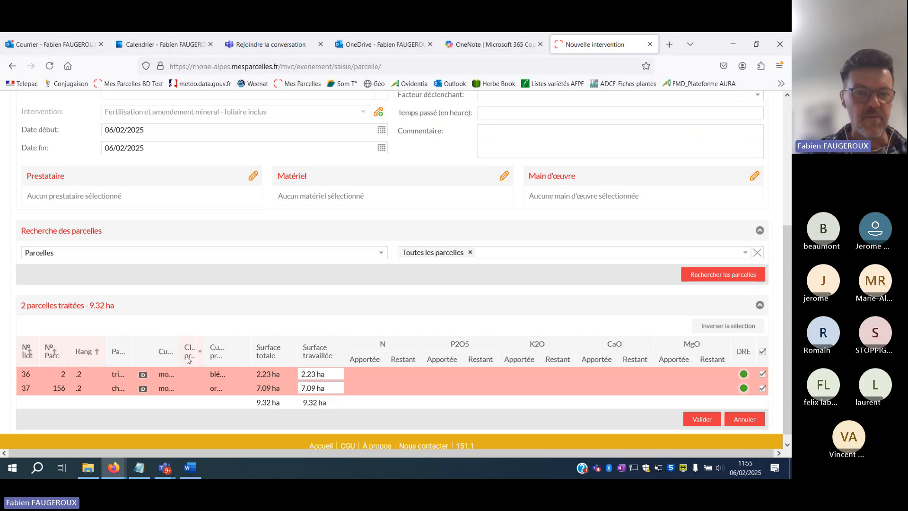
pyautogui.moveTo(235, 352); pyautogui.dragTo(280, 351)
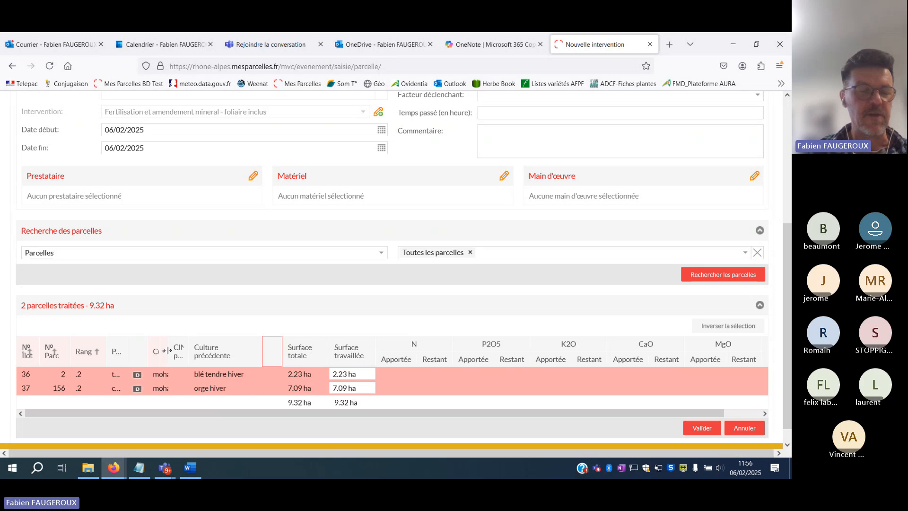
pyautogui.moveTo(168, 350); pyautogui.dragTo(224, 351)
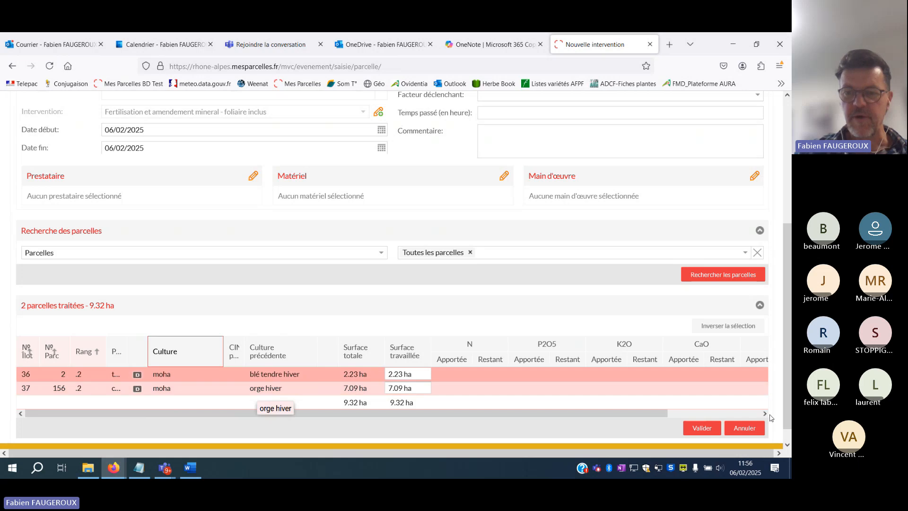
pyautogui.scroll(-2, 775, 409)
pyautogui.scroll(5, 430, 335)
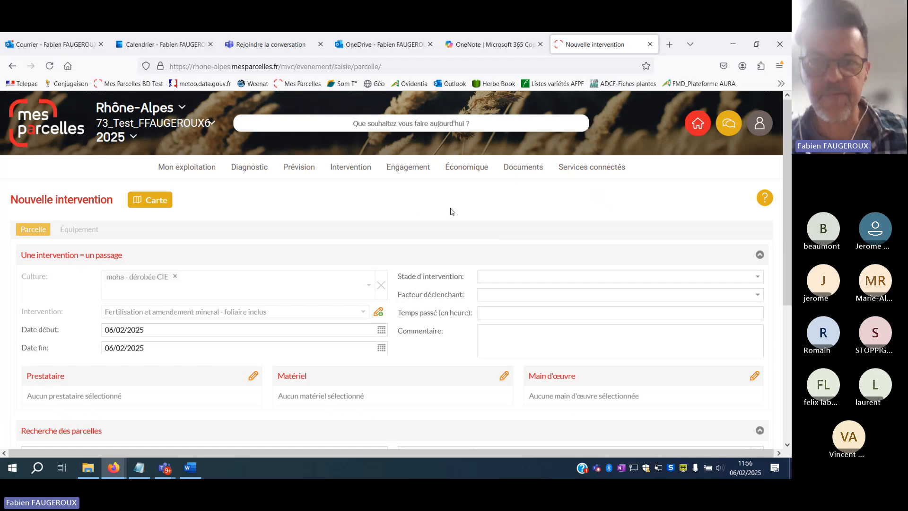
pyautogui.scroll(-5, 470, 239)
pyautogui.scroll(5, 441, 298)
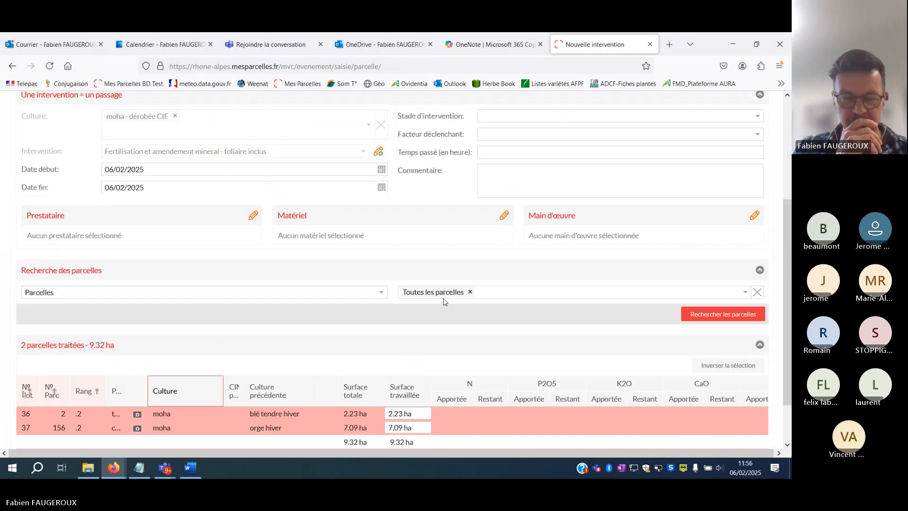
# Leave the new intervention without validating it and open the farm's Parcelle page.
pyautogui.moveTo(193, 177)
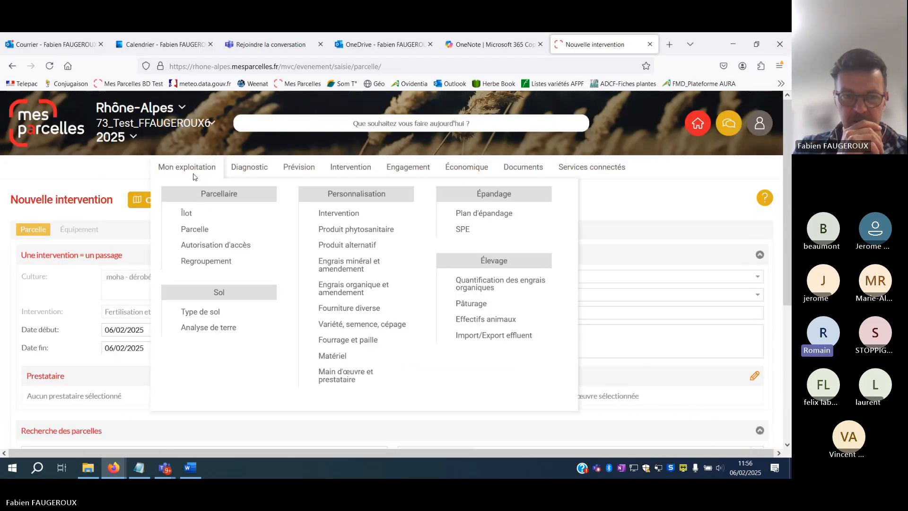
pyautogui.click(192, 228)
pyautogui.click(386, 296)
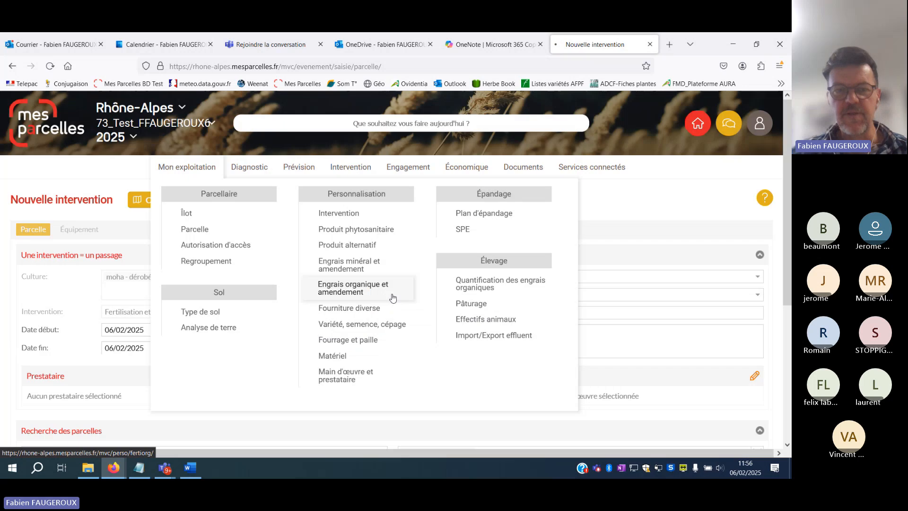